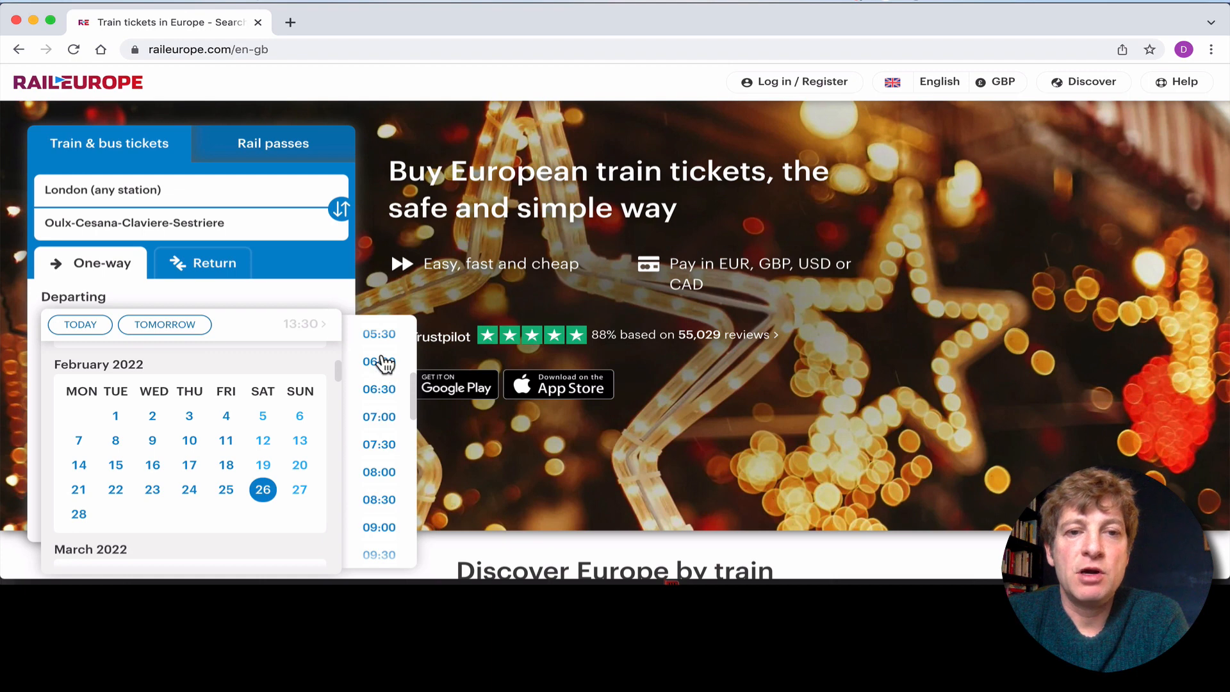
Set the outbound departure to Saturday 26 March at 08:00
click(380, 471)
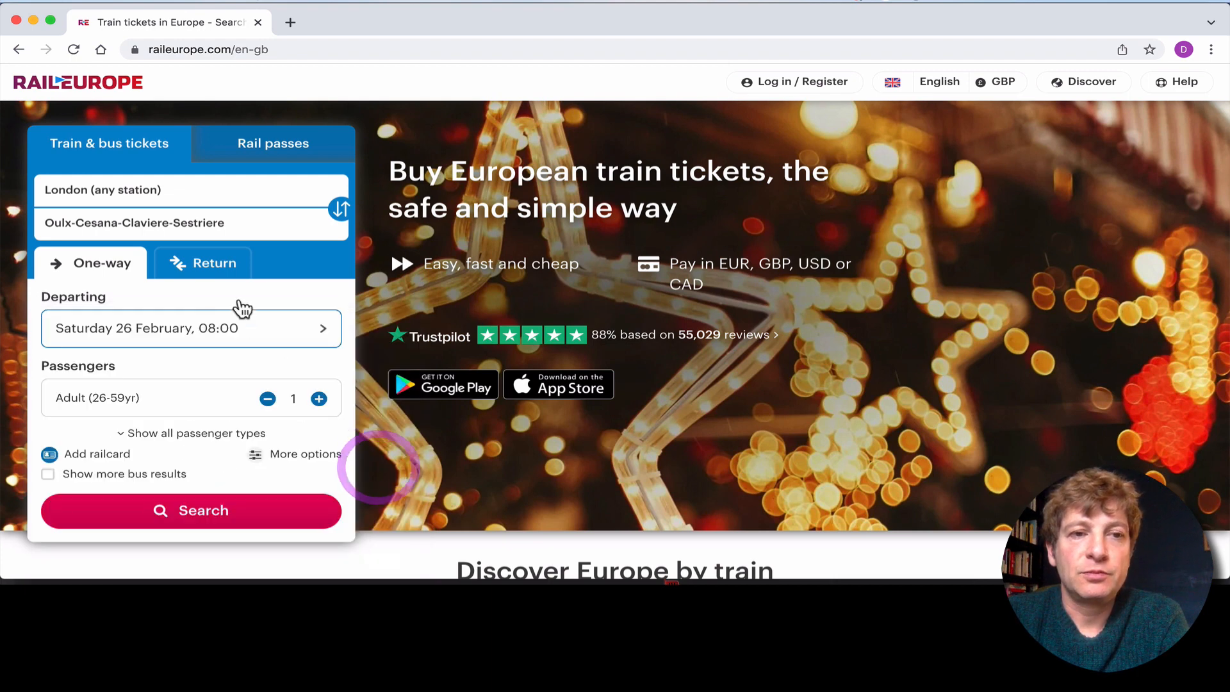
scroll(170, 397, down, 1)
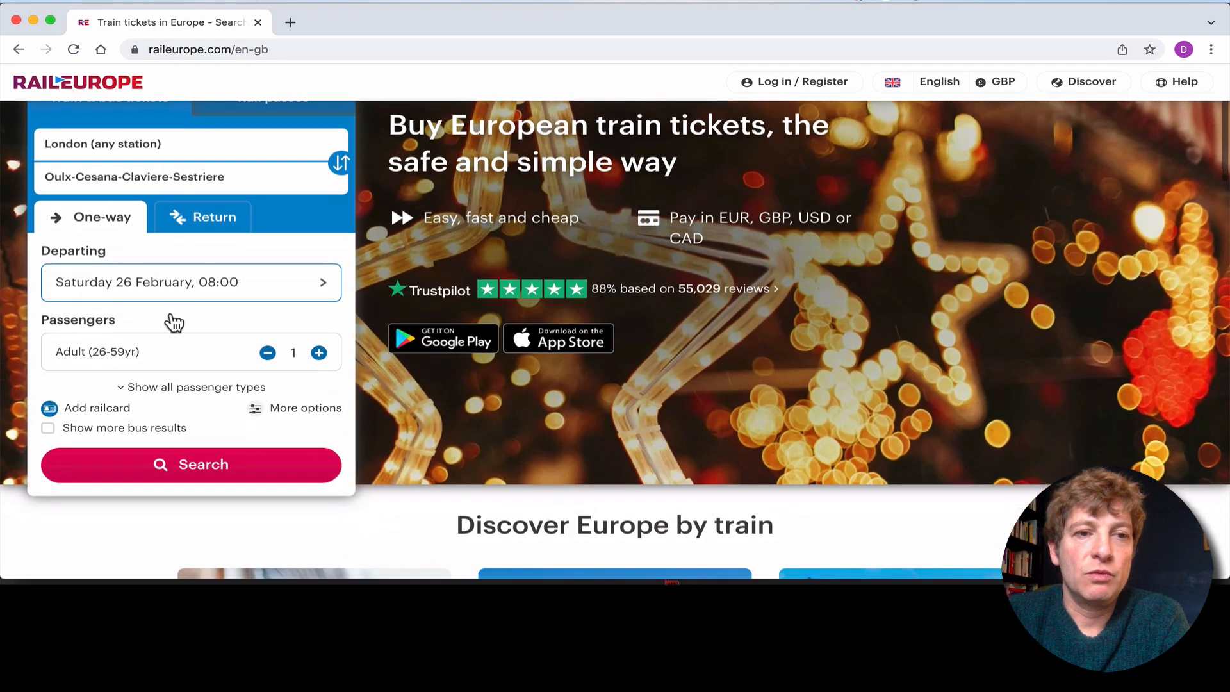
click(171, 279)
scroll(227, 367, down, 5)
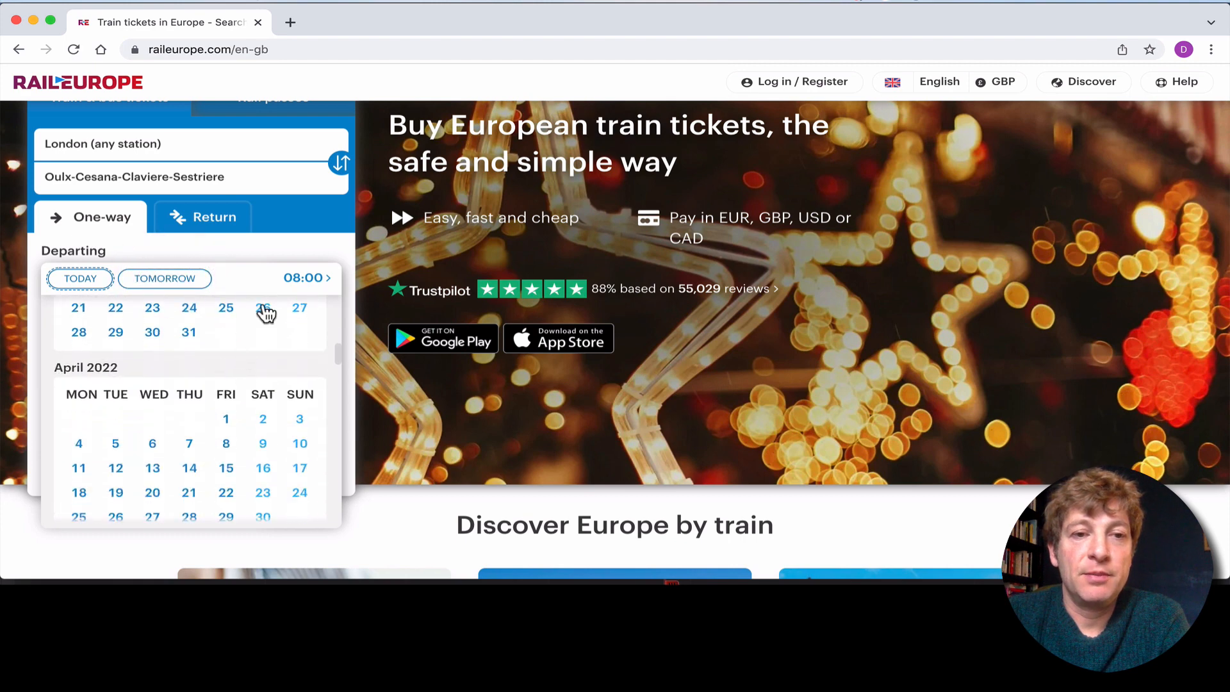
click(263, 306)
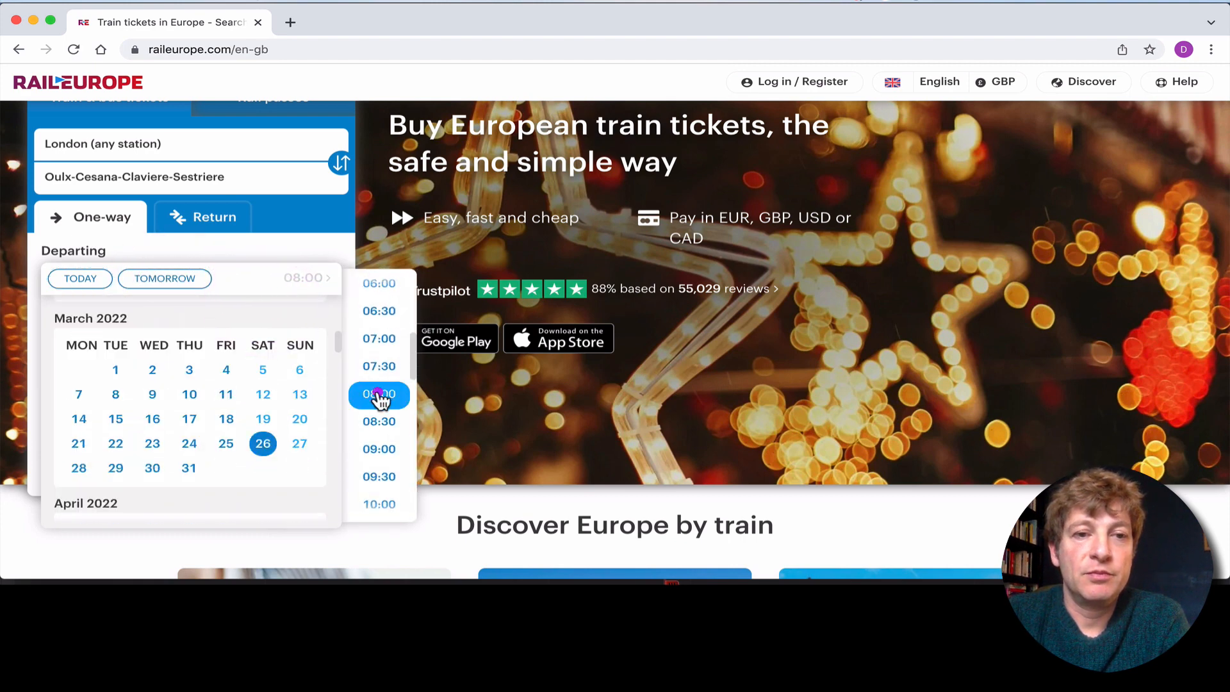
click(379, 393)
click(158, 351)
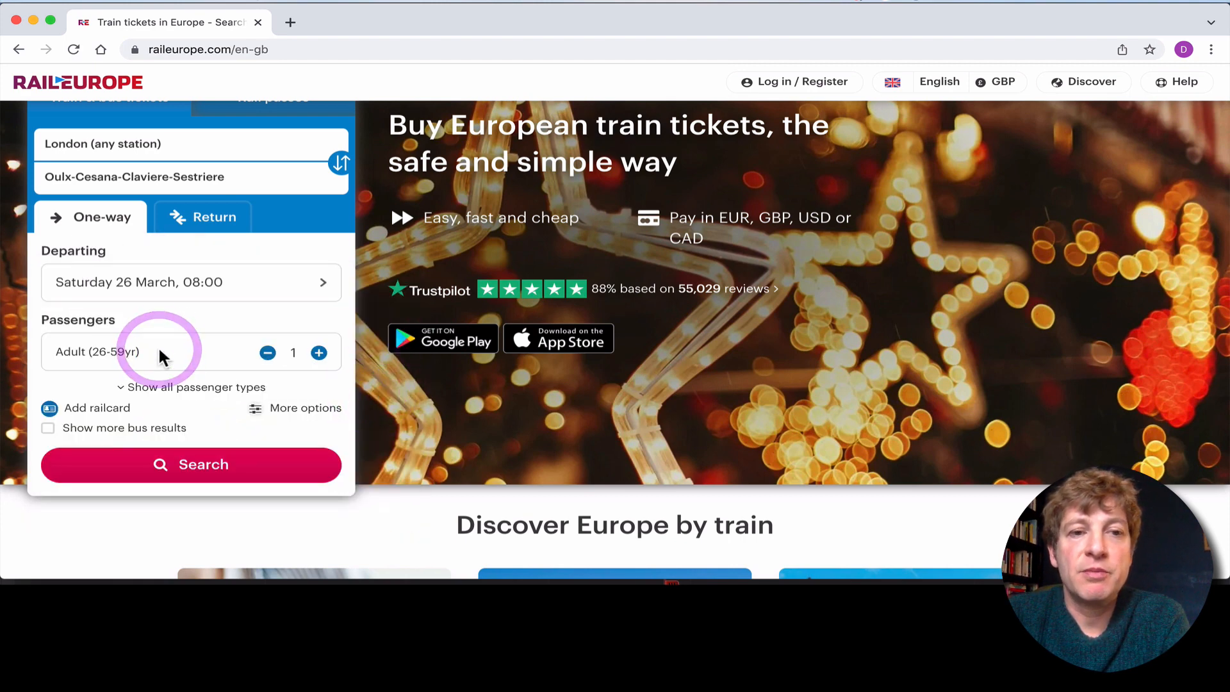
Make the trip a return journey, coming back on Saturday 2 April at 08:00
click(204, 221)
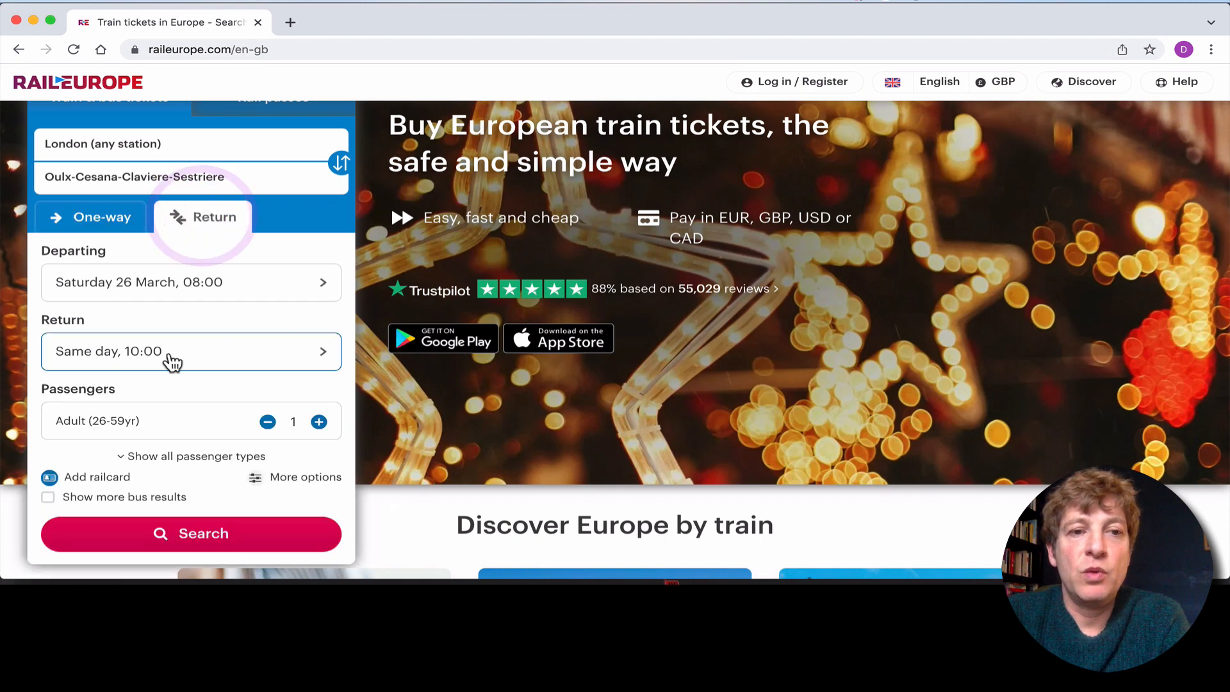
click(170, 353)
scroll(237, 480, down, 2)
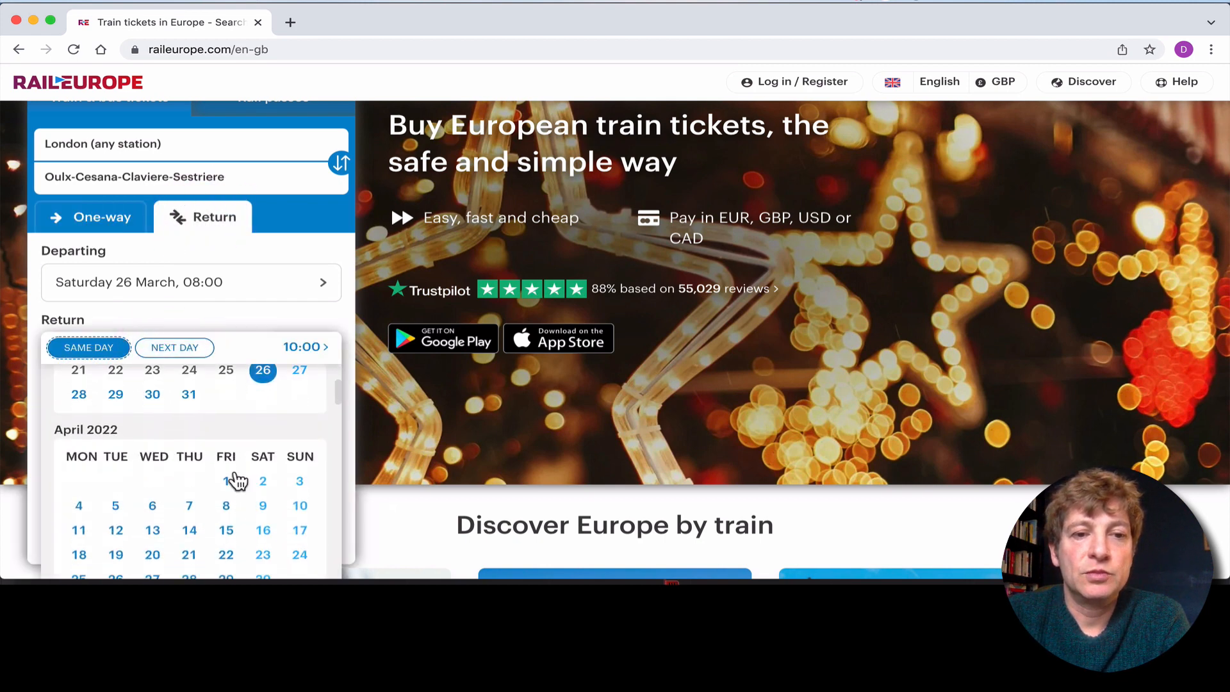
click(264, 487)
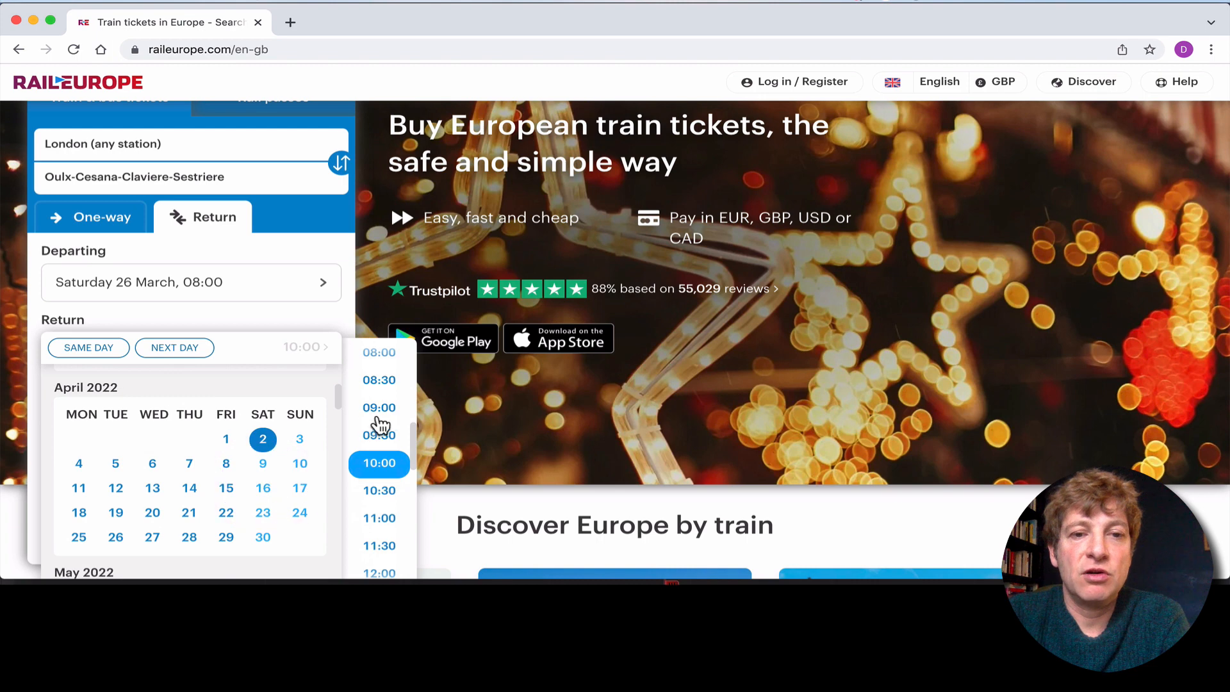
click(383, 356)
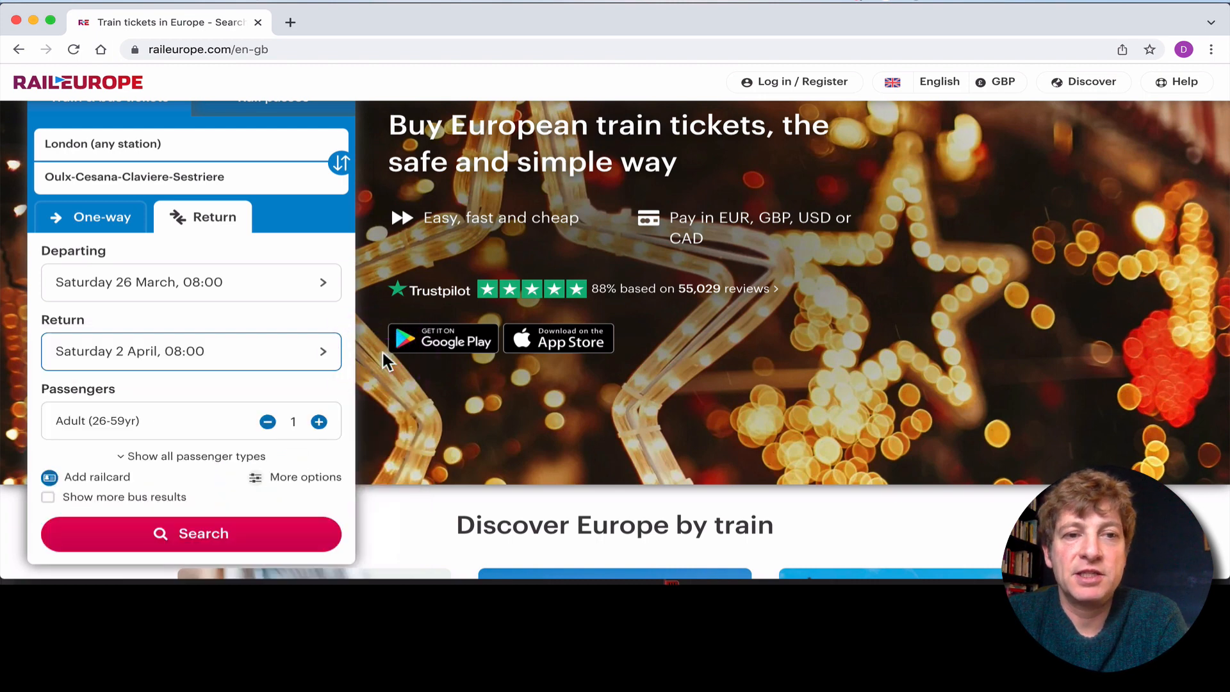
Search for the return trip and select the outbound journey leaving London at 08:01 and arriving at 17:23 on 26 March
click(211, 542)
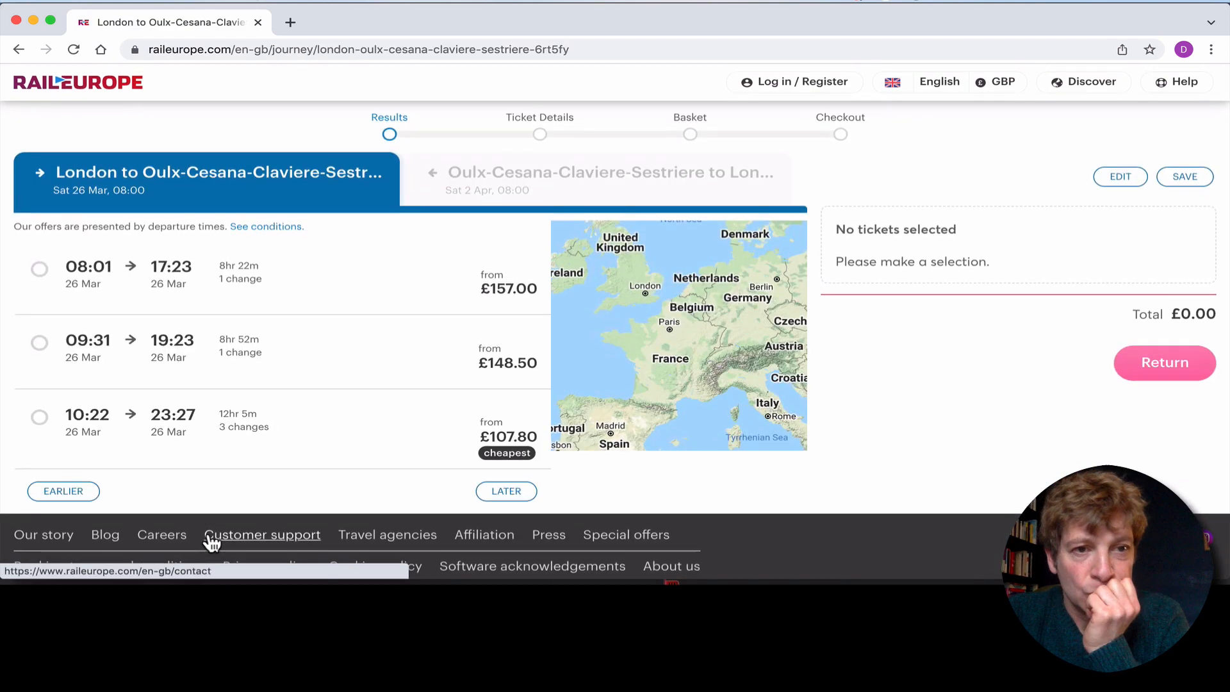
scroll(253, 352, down, 1)
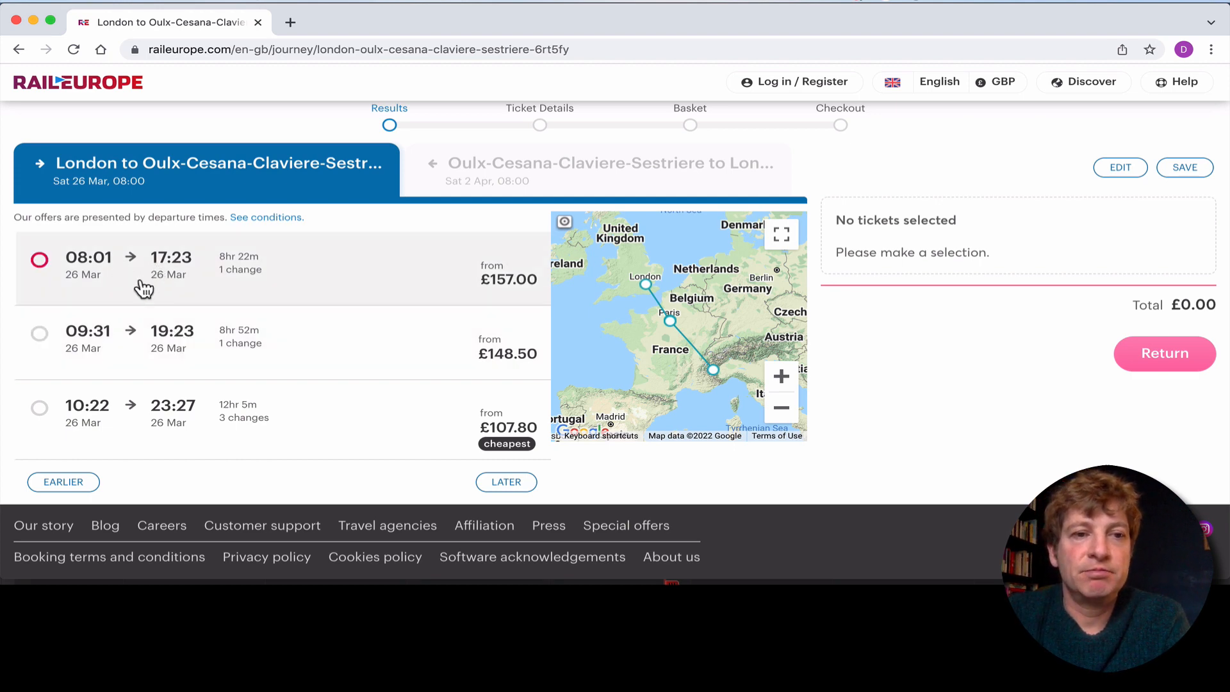
click(154, 269)
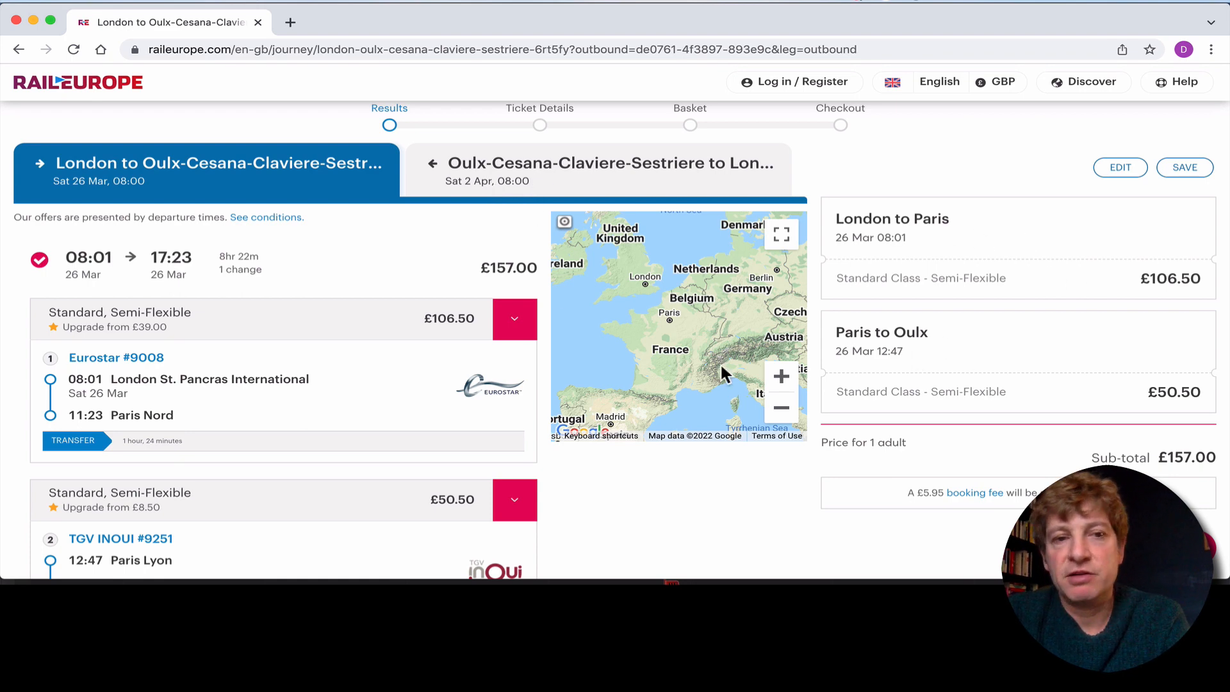
scroll(313, 431, down, 2)
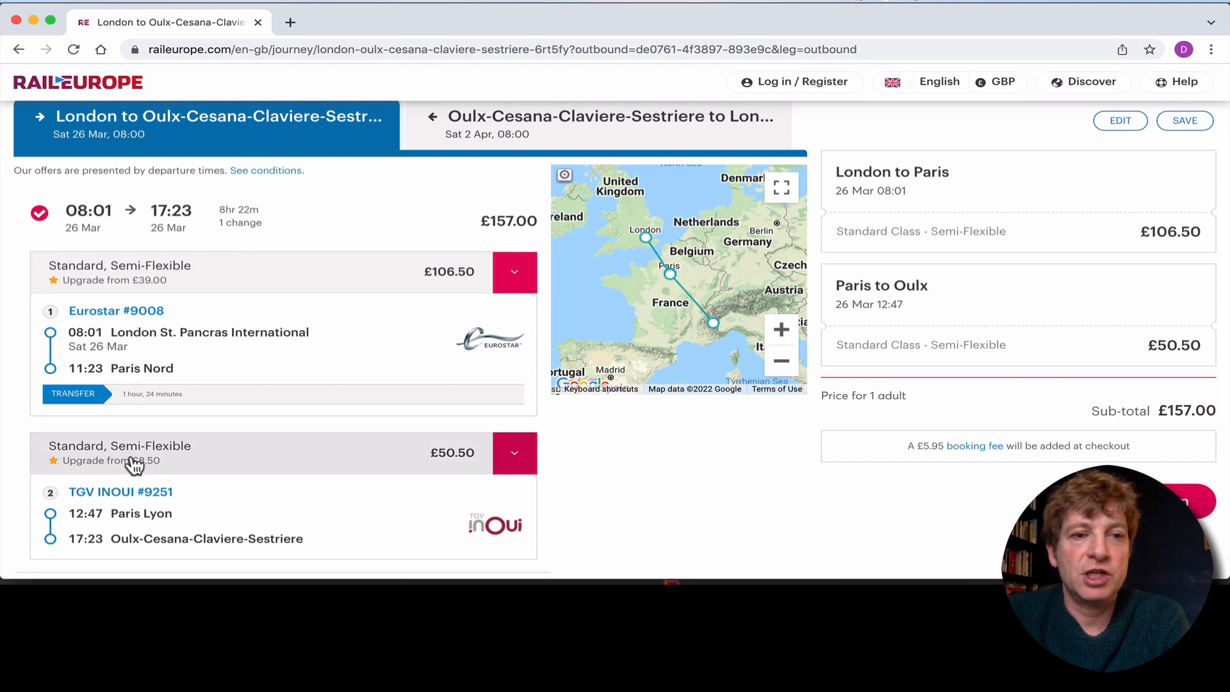
Switch to the inbound journeys and select the 18:36 departure on 2 April arriving at 10:30 on 3 April
click(510, 131)
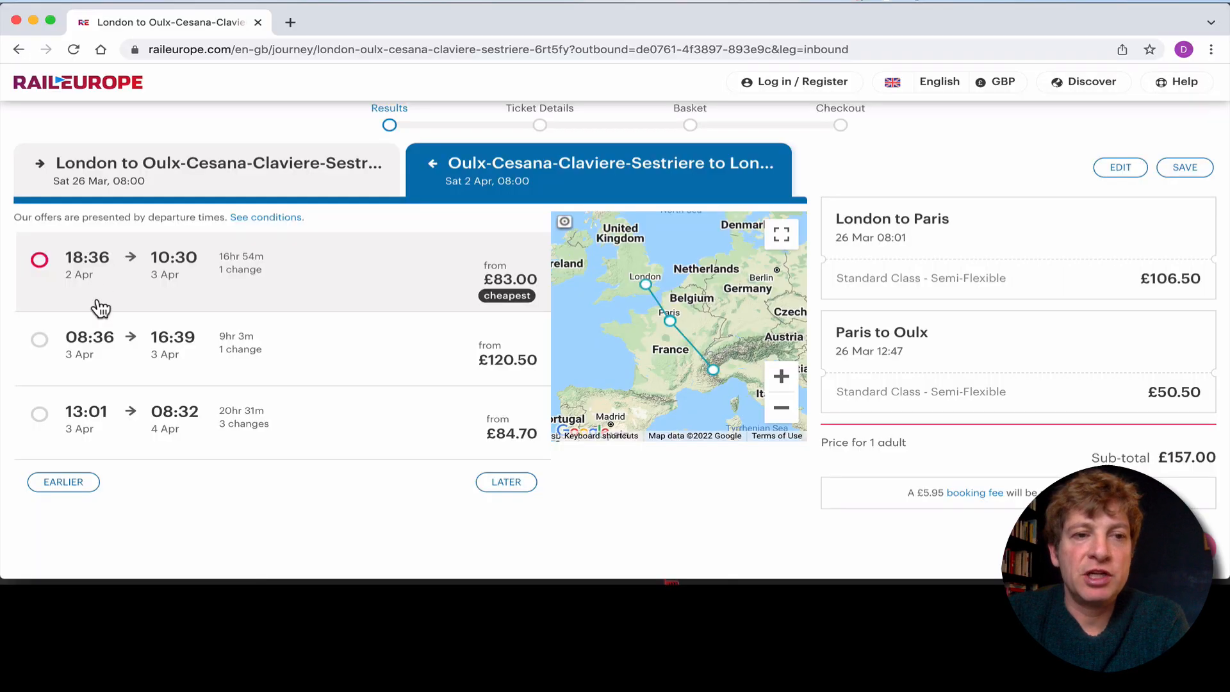
click(96, 442)
click(97, 294)
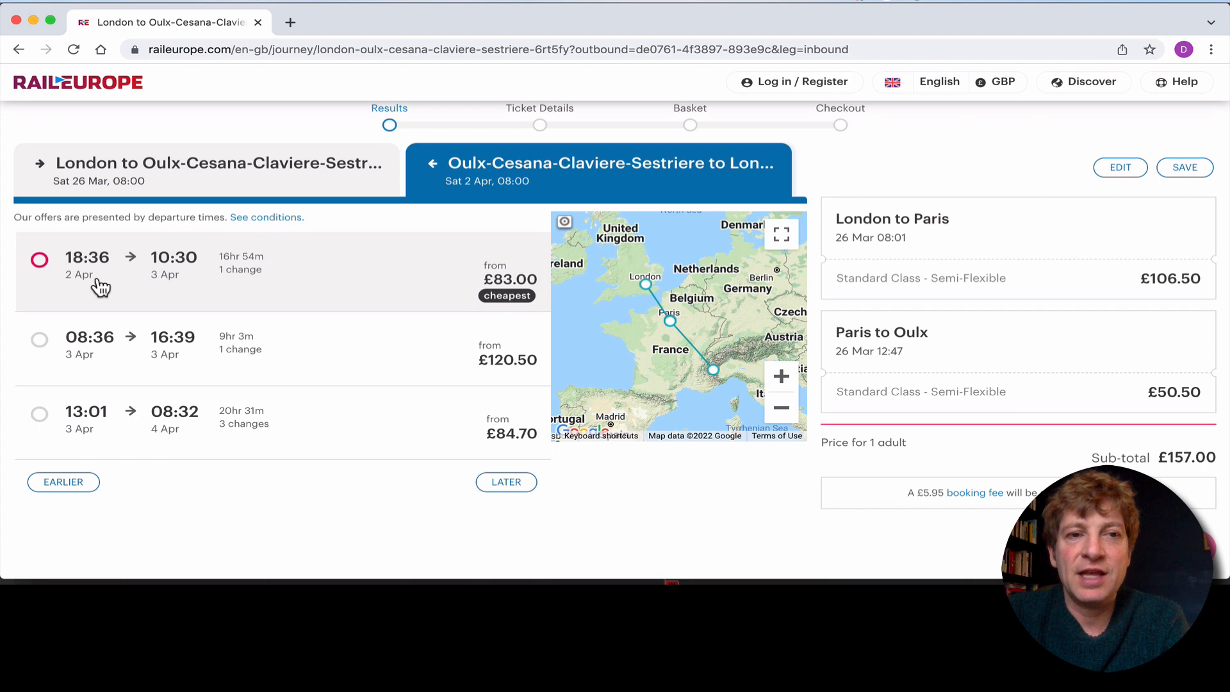
click(138, 276)
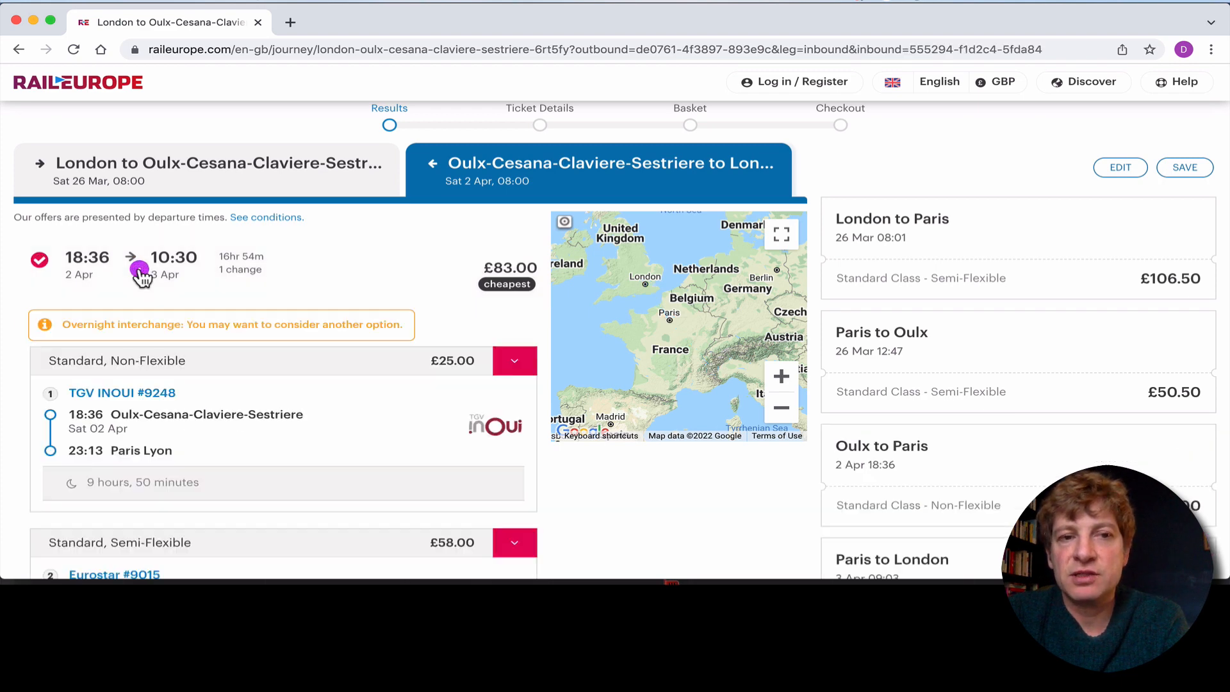
Review the legs, overnight interchange and fares of the selected inbound journey, and compare the alternative inbound departures
scroll(301, 419, down, 3)
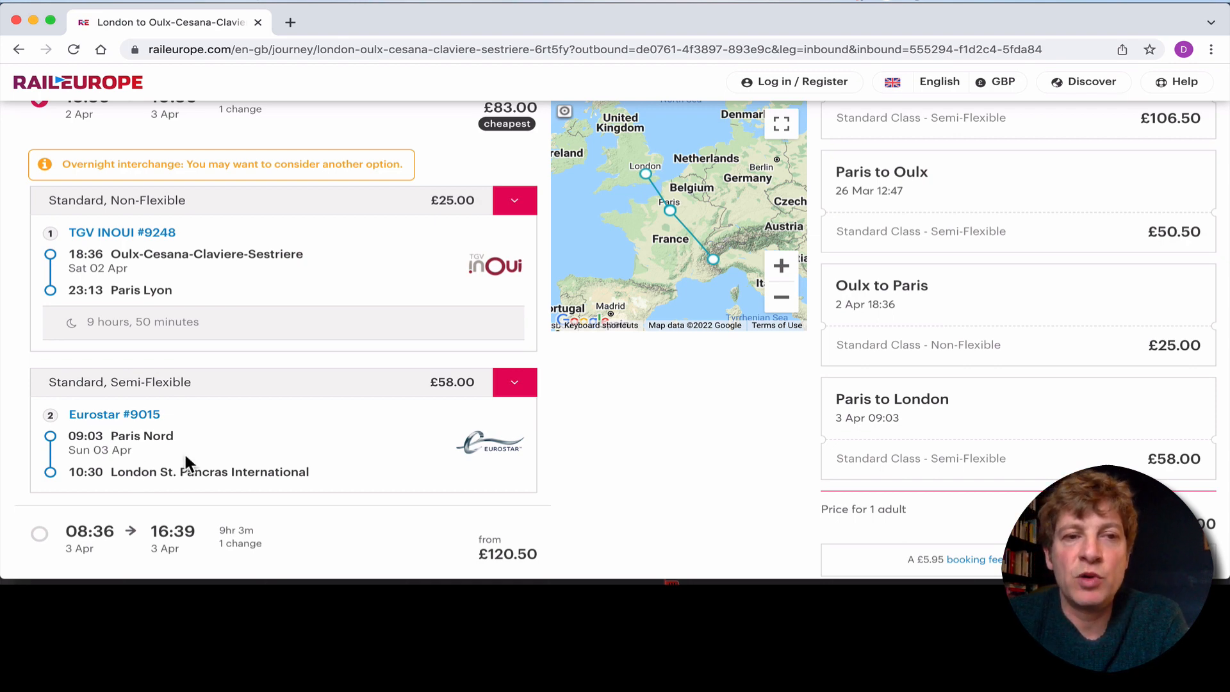
scroll(190, 450, up, 1)
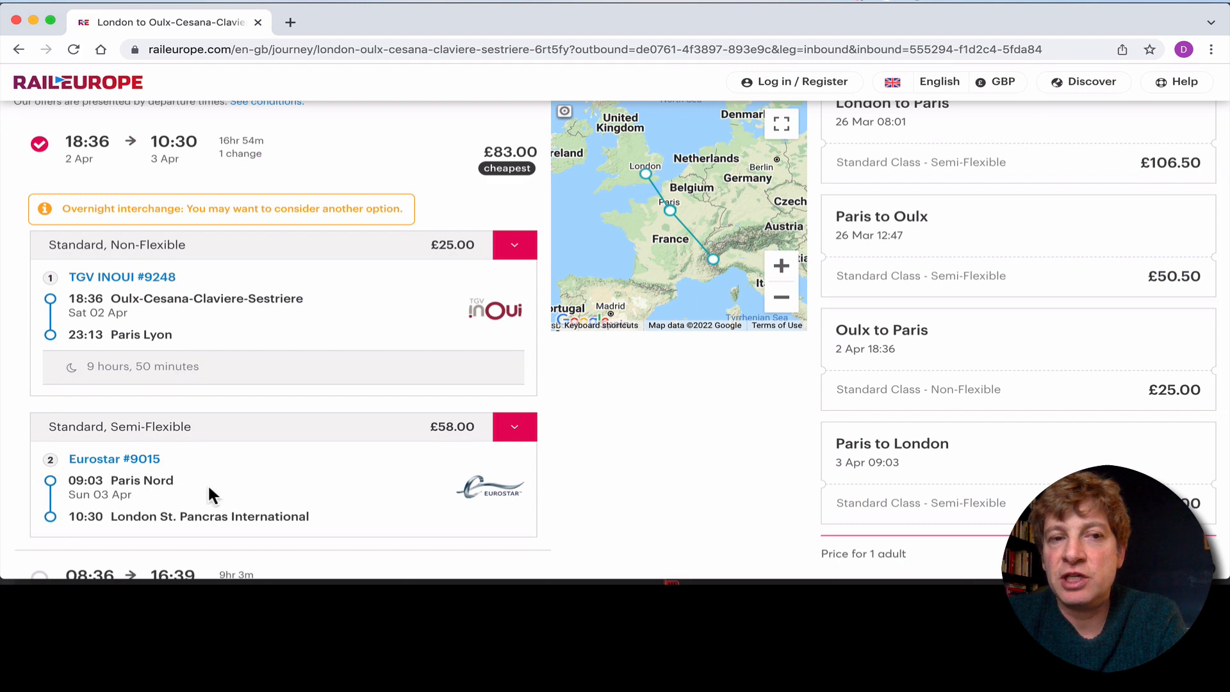
scroll(209, 488, up, 1)
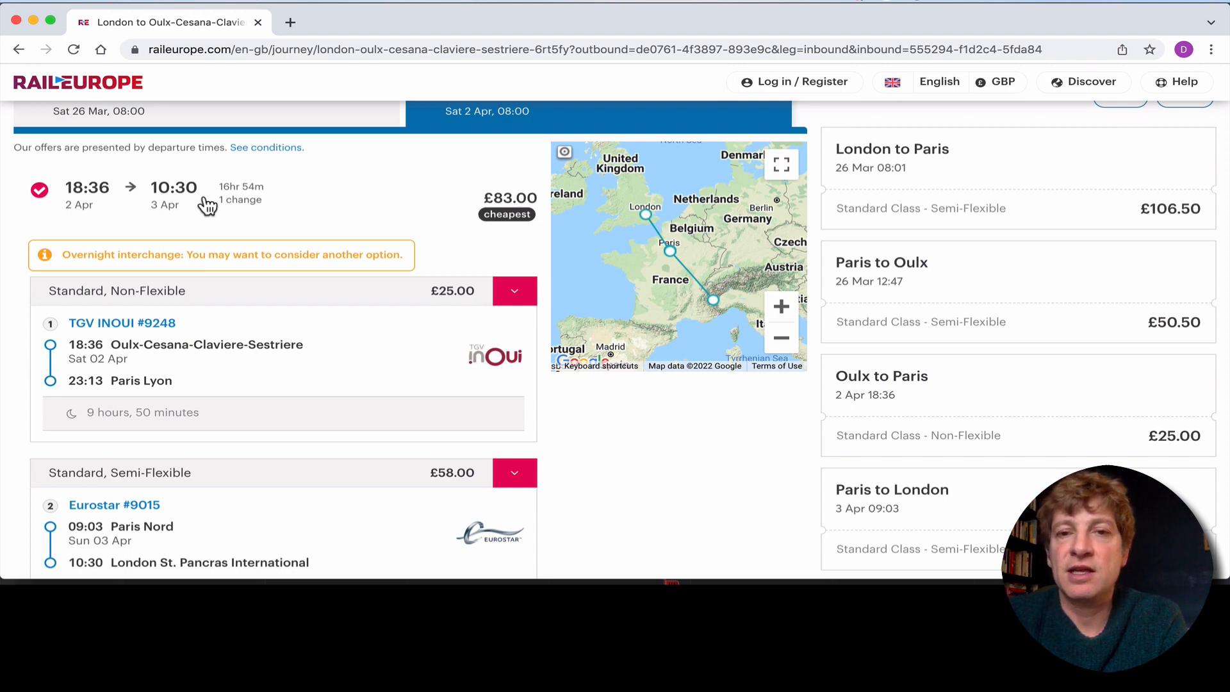
scroll(207, 205, up, 2)
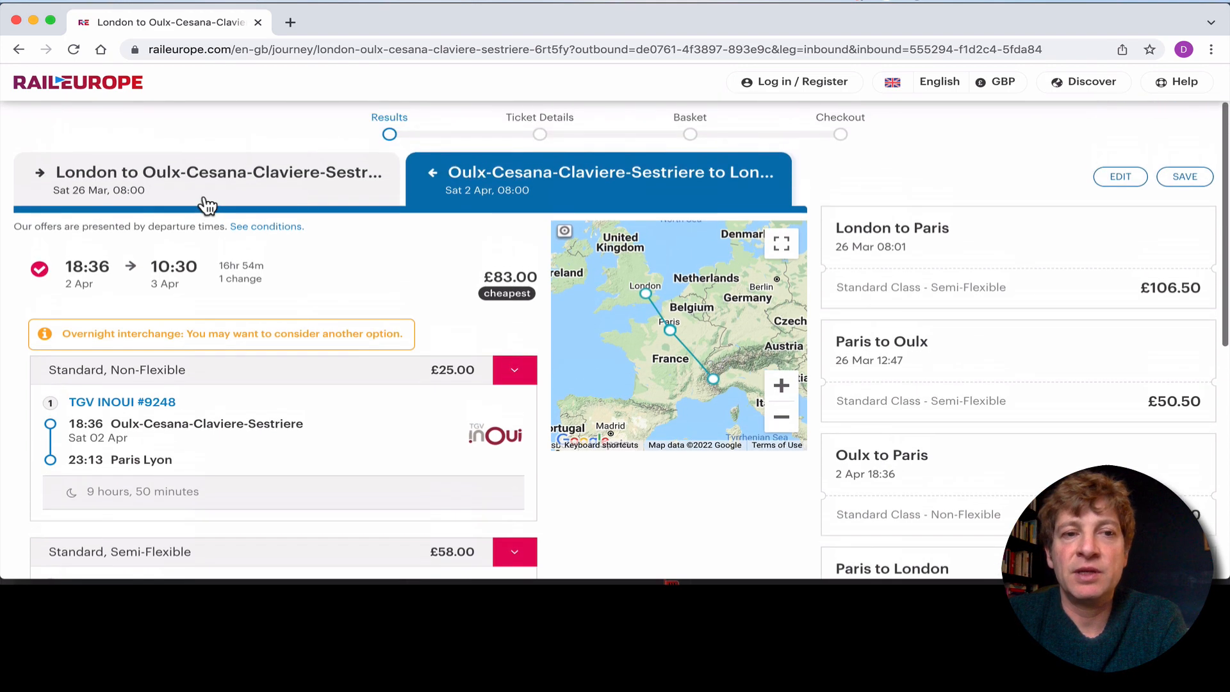
scroll(294, 297, down, 2)
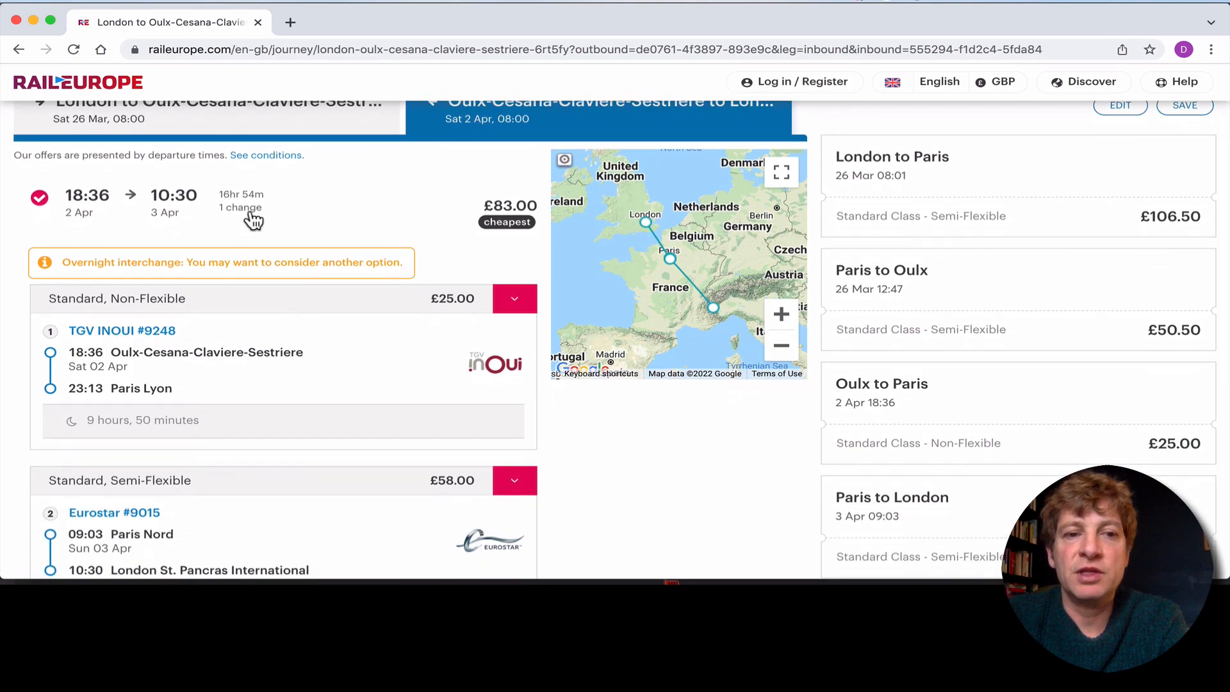
scroll(248, 217, down, 6)
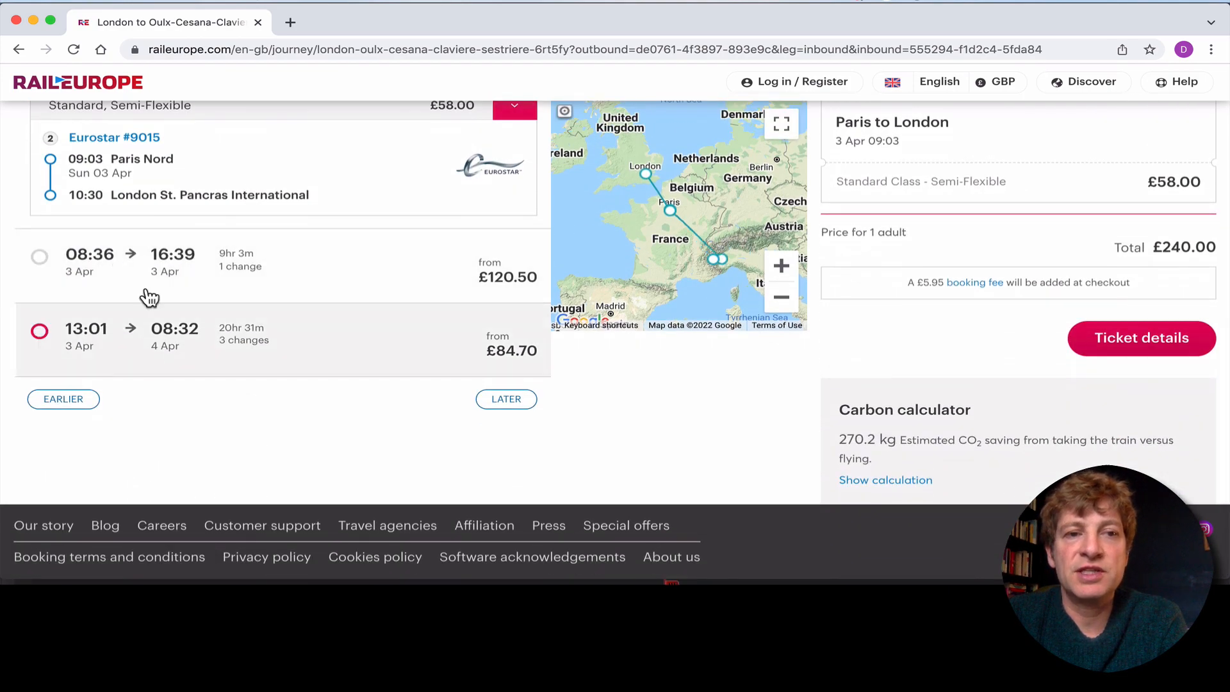
scroll(283, 274, up, 6)
scroll(283, 274, up, 1)
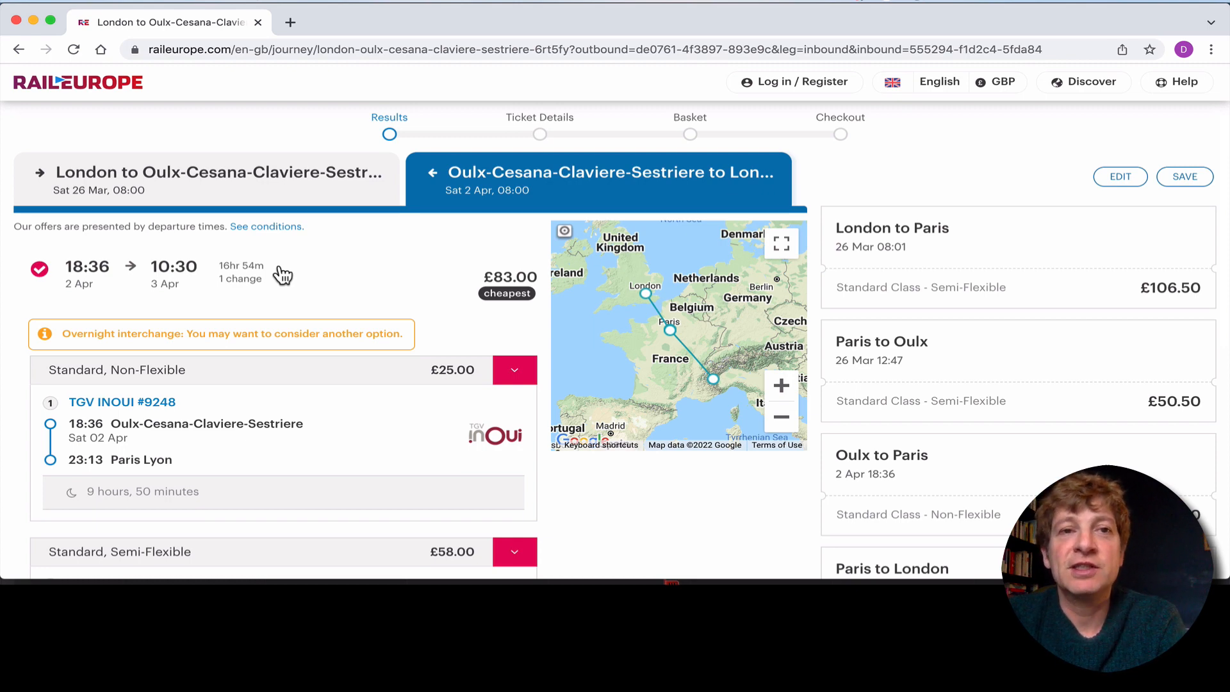
Open raileurope.com/en-gb in a new browser tab
click(289, 22)
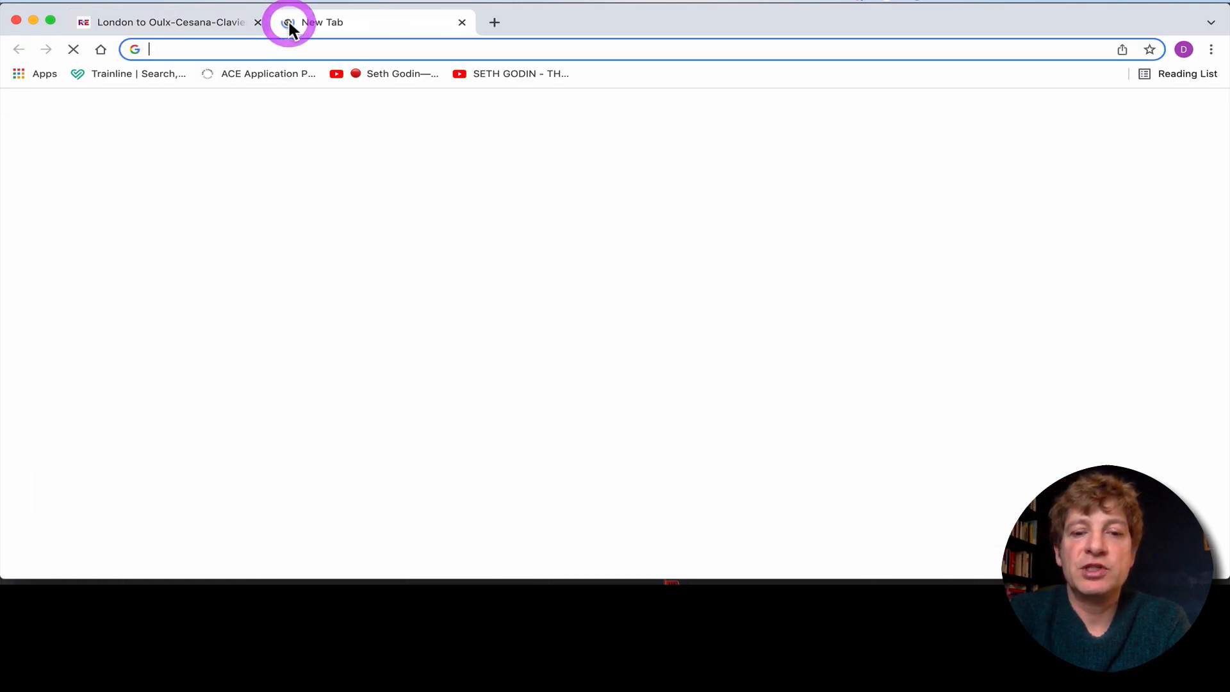
text(rai)
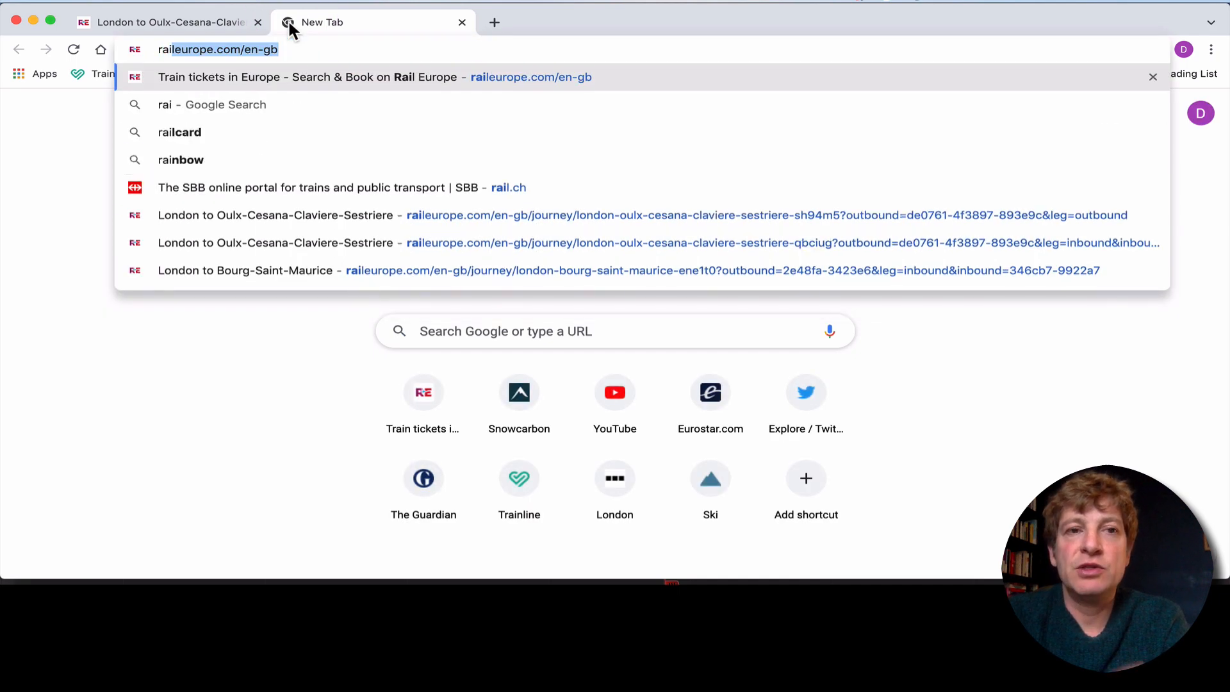
key(Return)
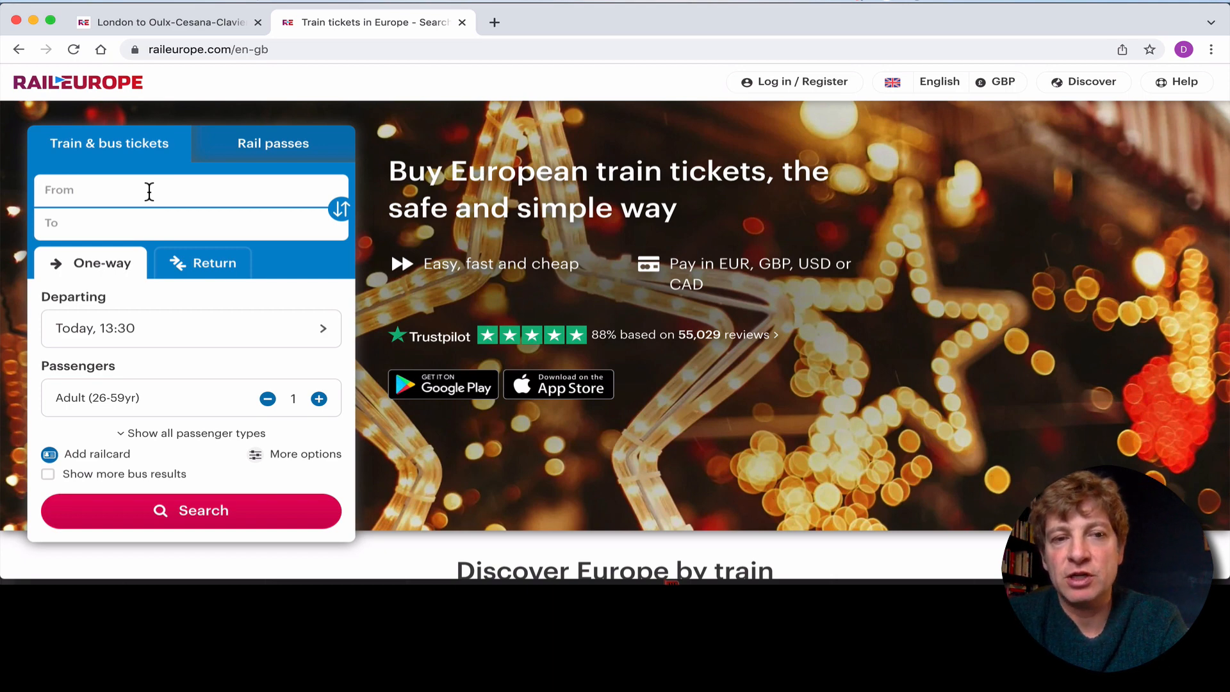
Set the journey's origin to Oulx-Cesana-Claviere-Sestriere and its destination to London (any station)
text(our)
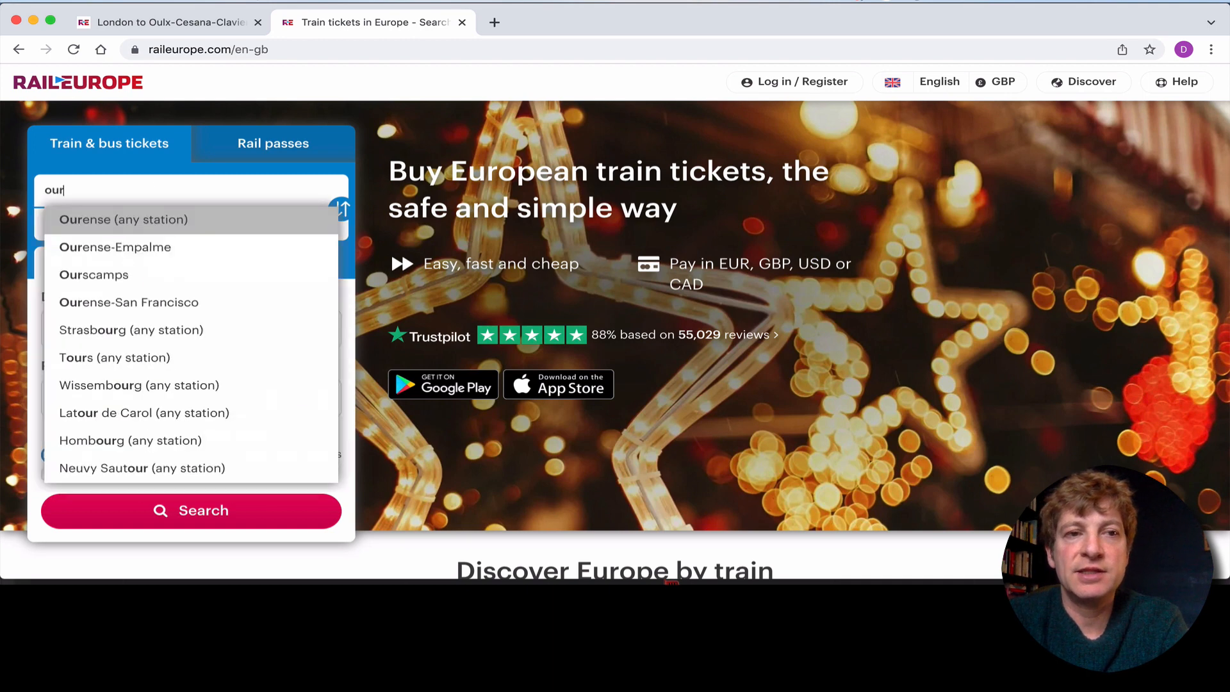
key(BackSpace)
text(lx)
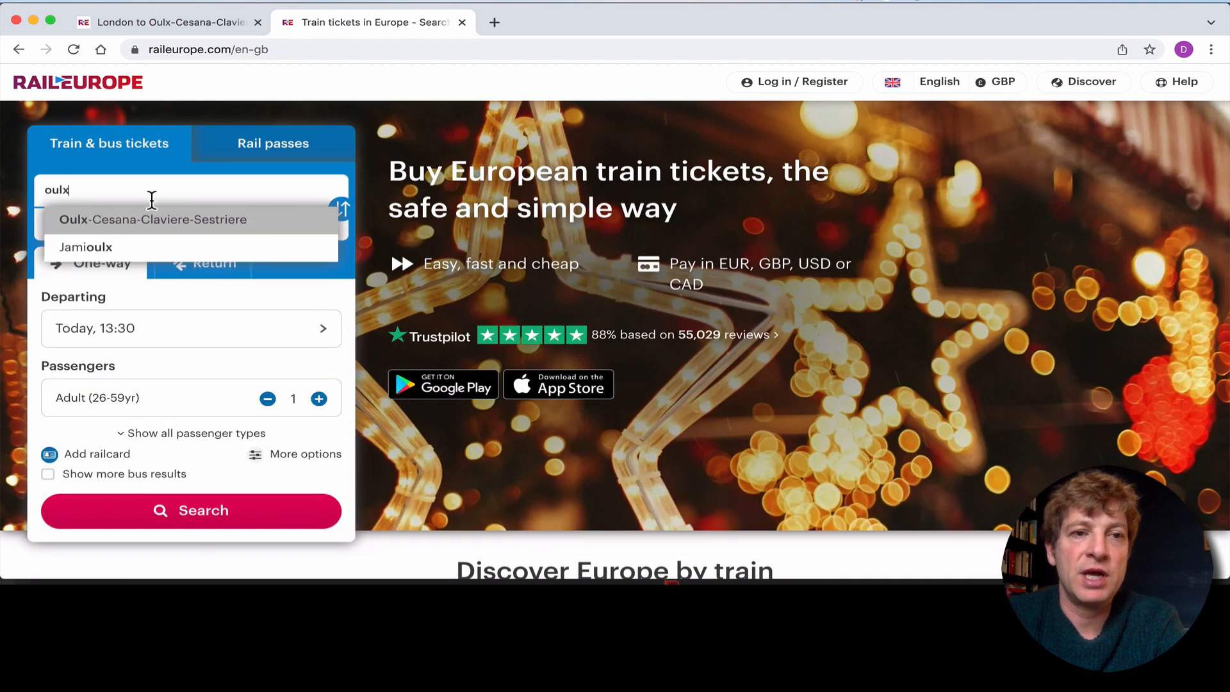
click(138, 219)
click(134, 224)
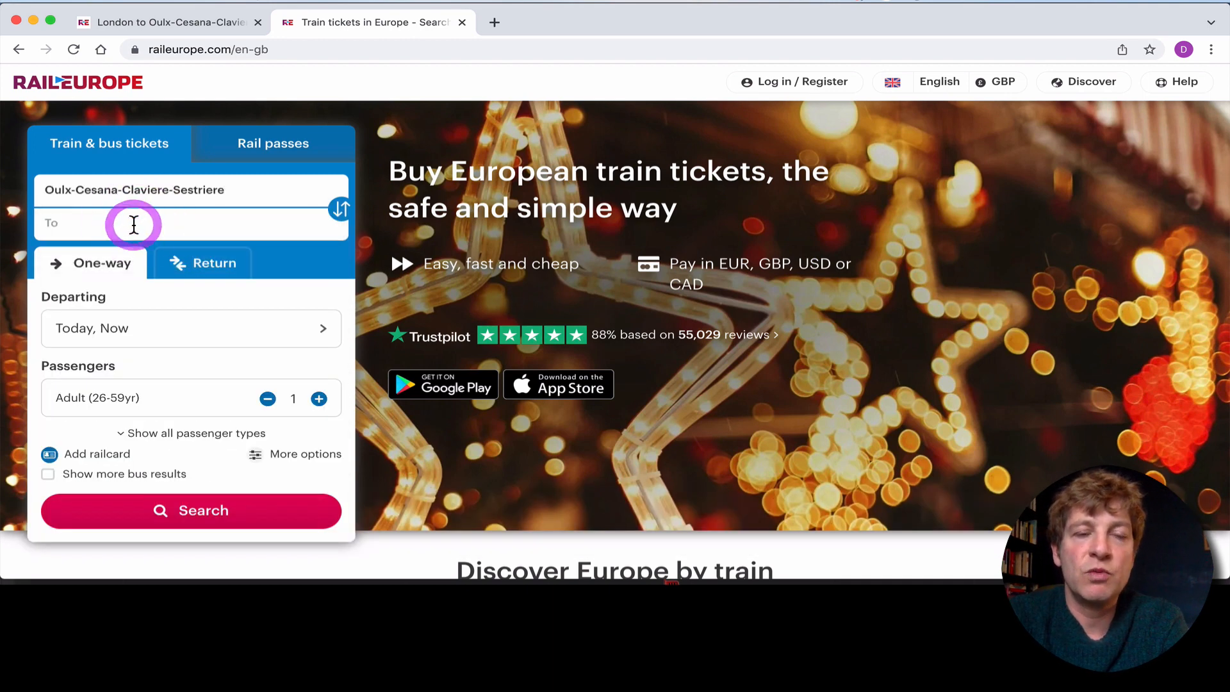
text(lond)
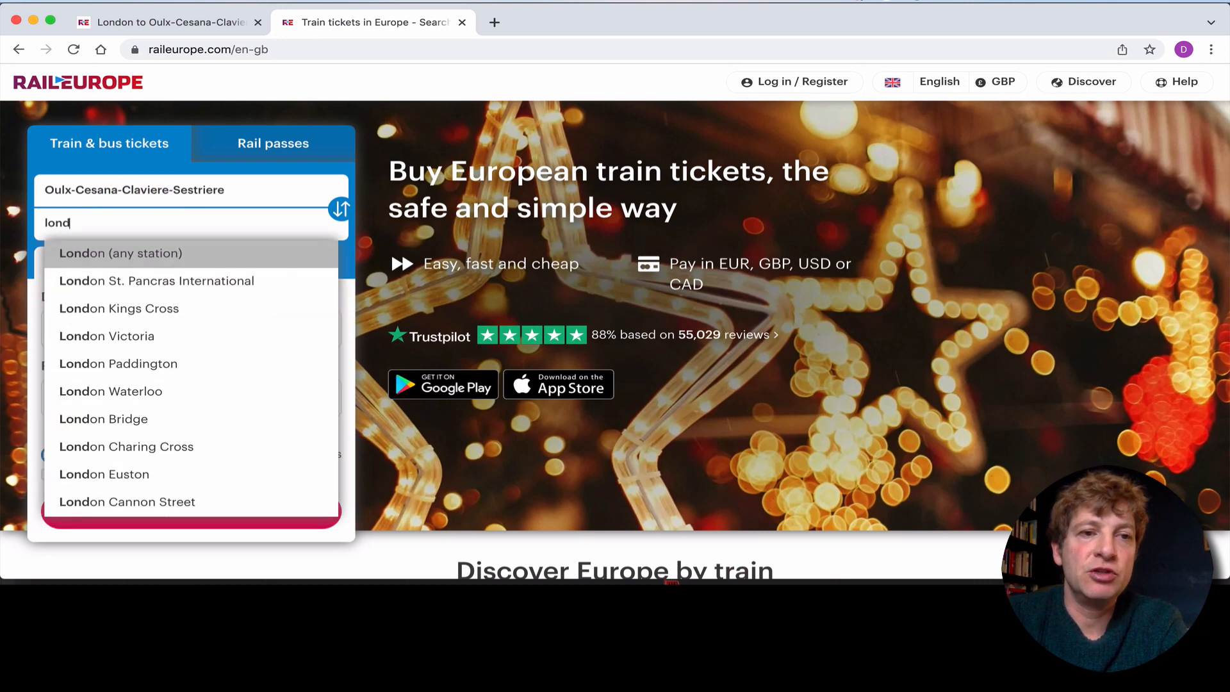
click(102, 254)
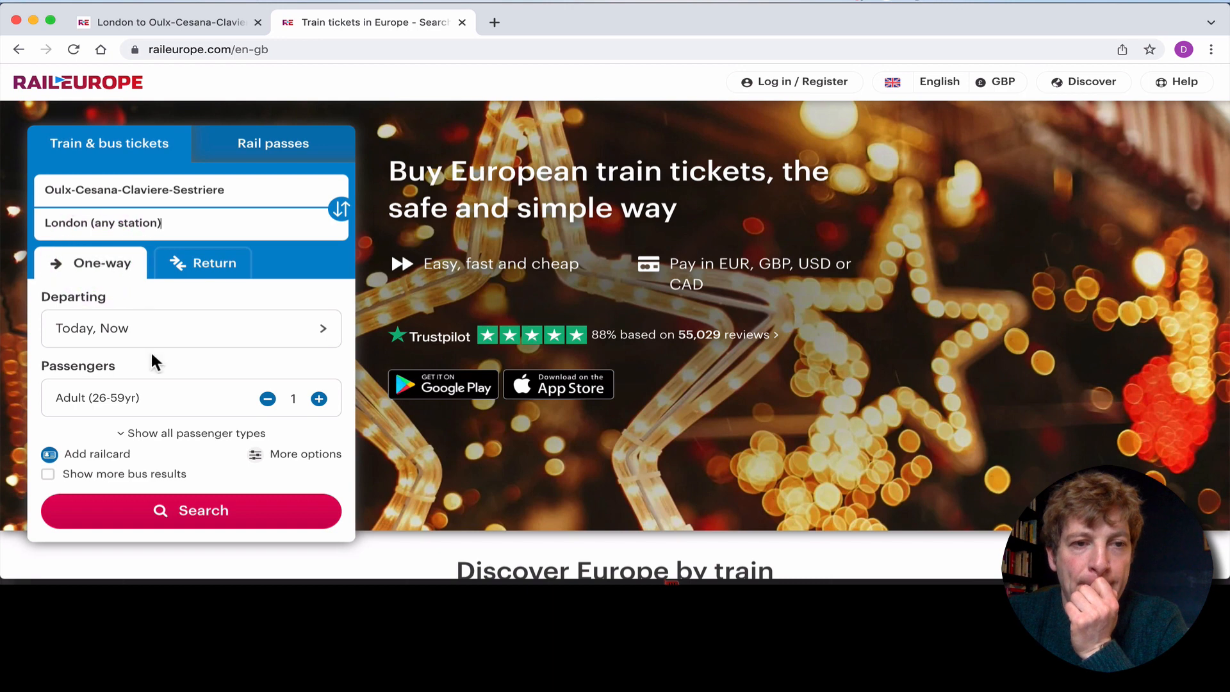
Set the one-way departure from Oulx to Saturday 2 April at 08:00
click(179, 346)
scroll(252, 425, down, 10)
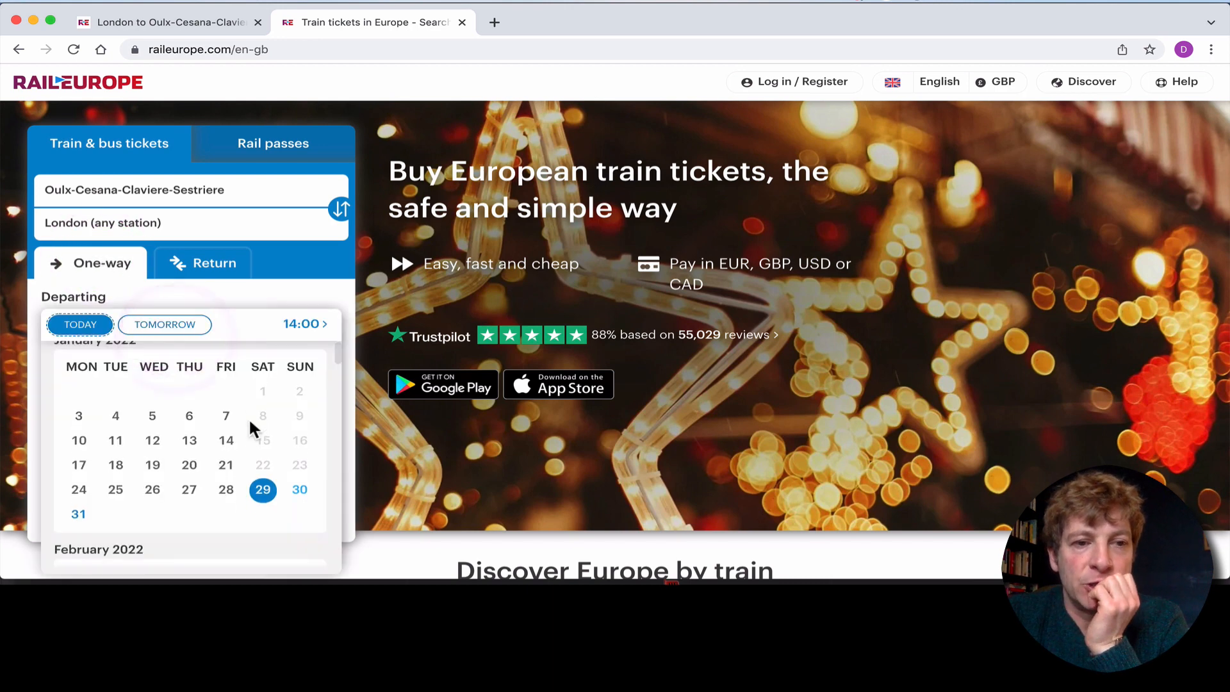
scroll(252, 428, down, 5)
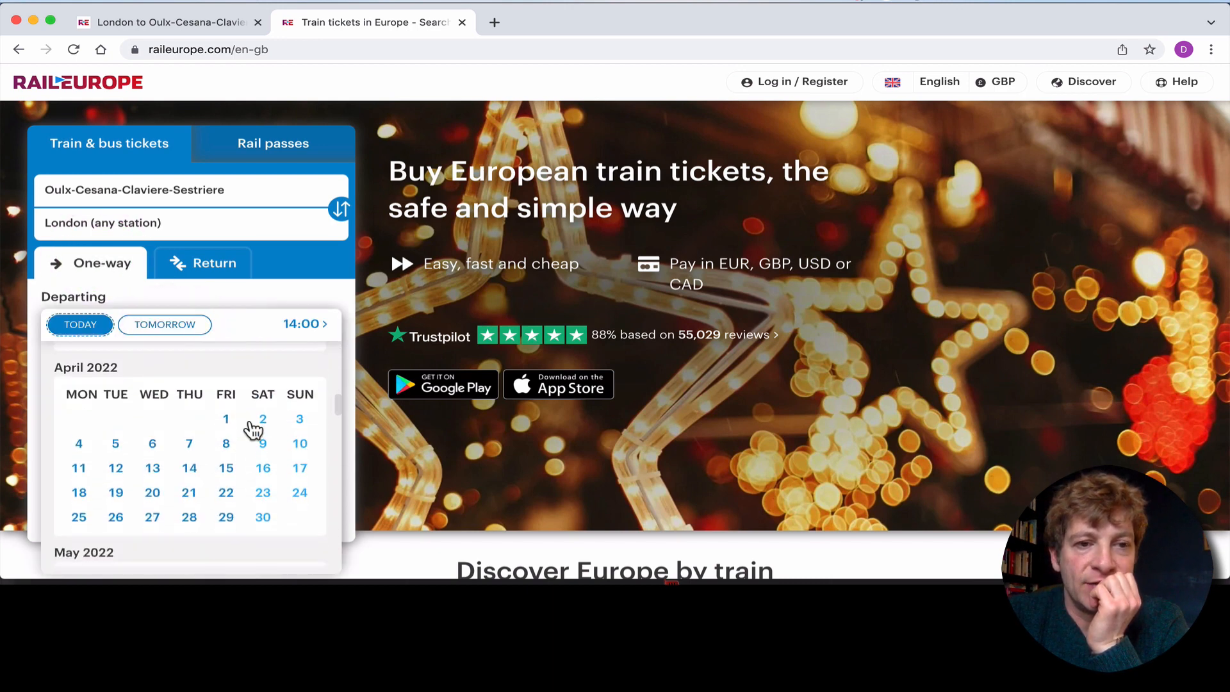
click(278, 415)
scroll(376, 372, up, 6)
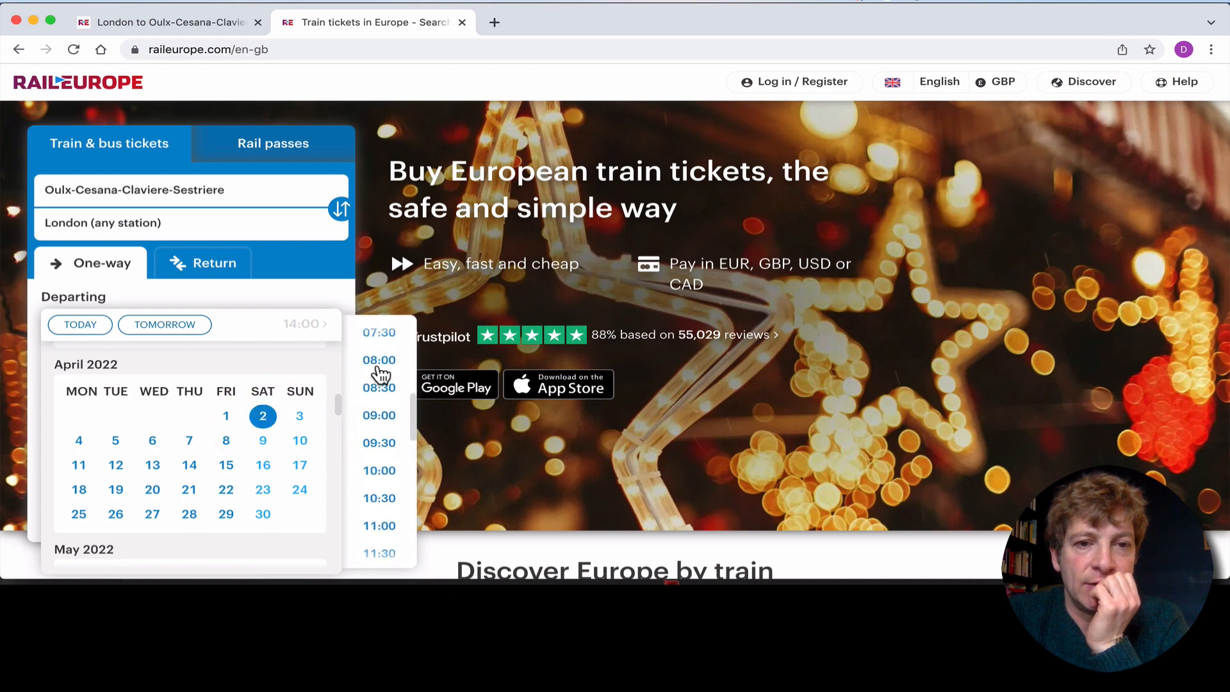
click(380, 411)
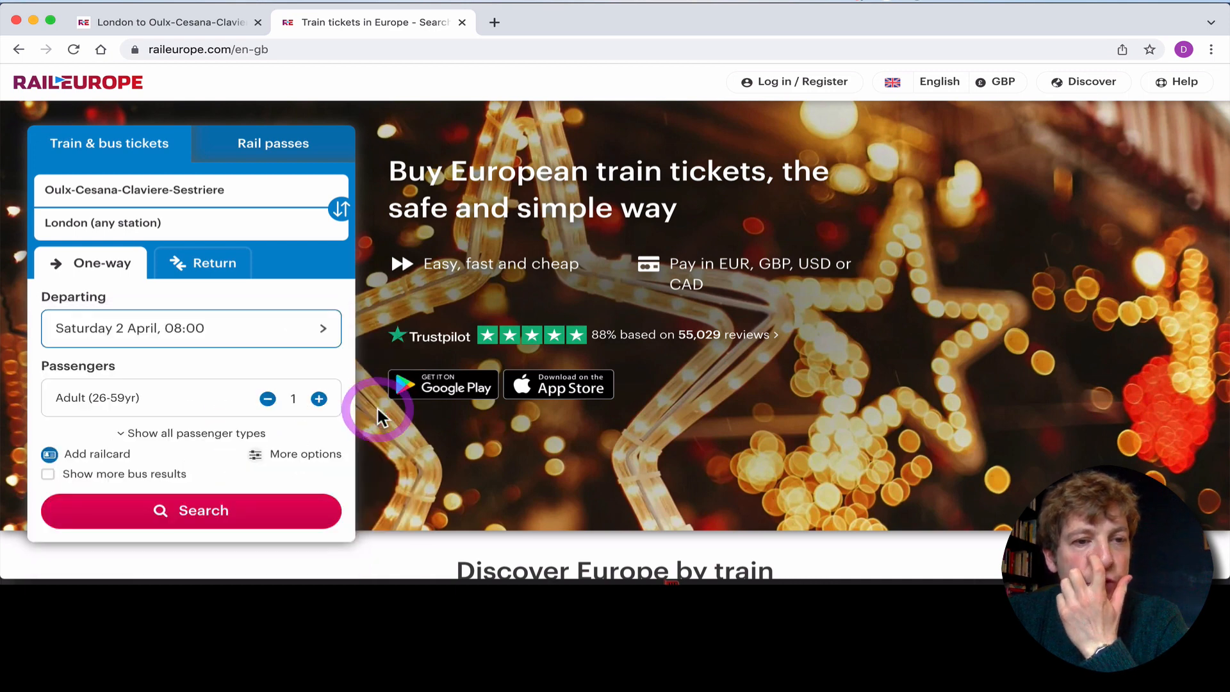
Search for Oulx to London journeys and select the 14:36 departure on 2 April to review its legs and fares
click(204, 512)
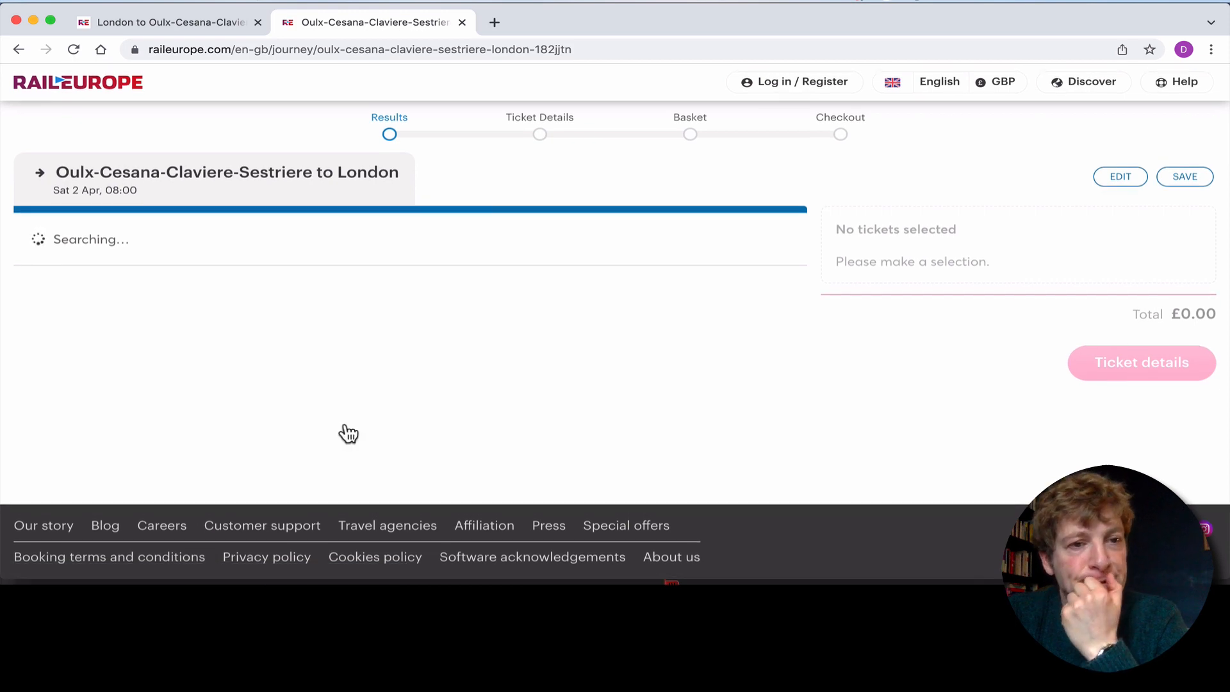
scroll(348, 433, down, 4)
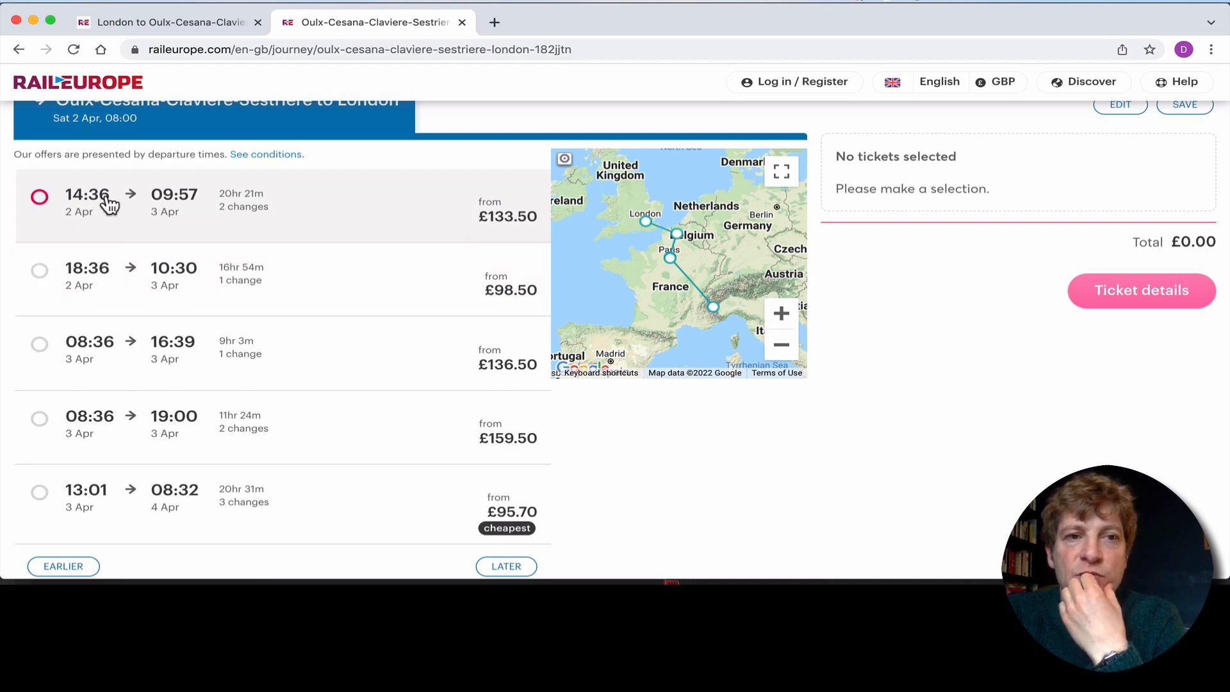
click(185, 212)
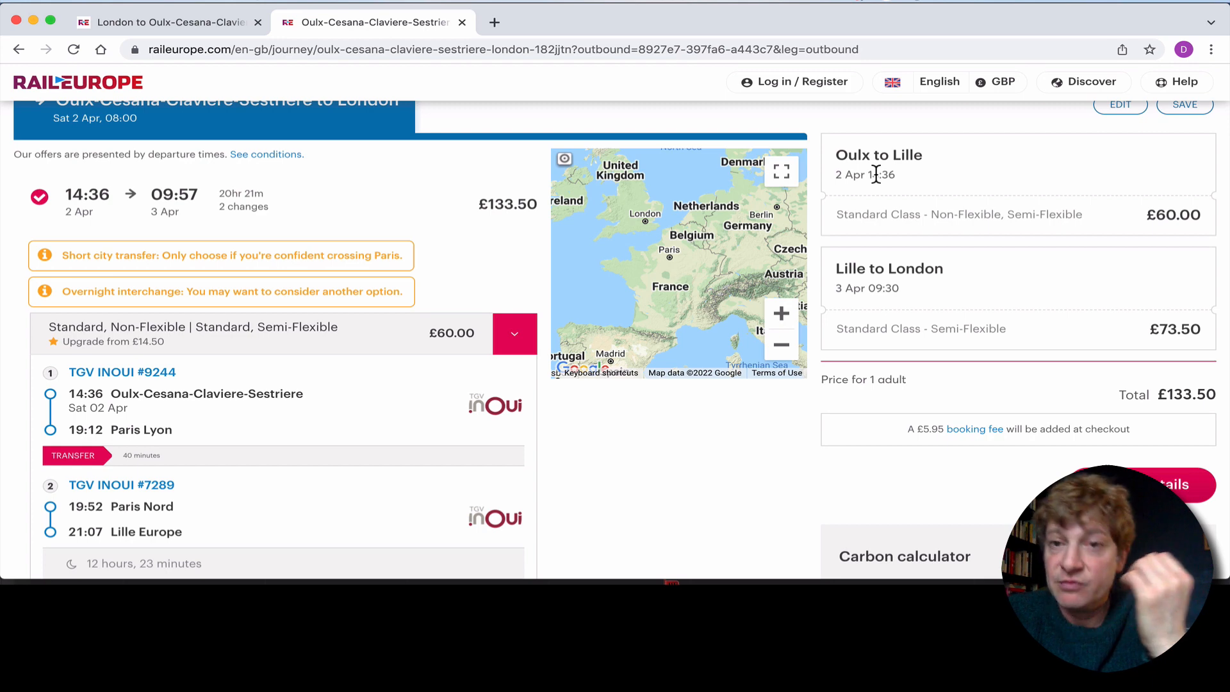
scroll(875, 174, up, 1)
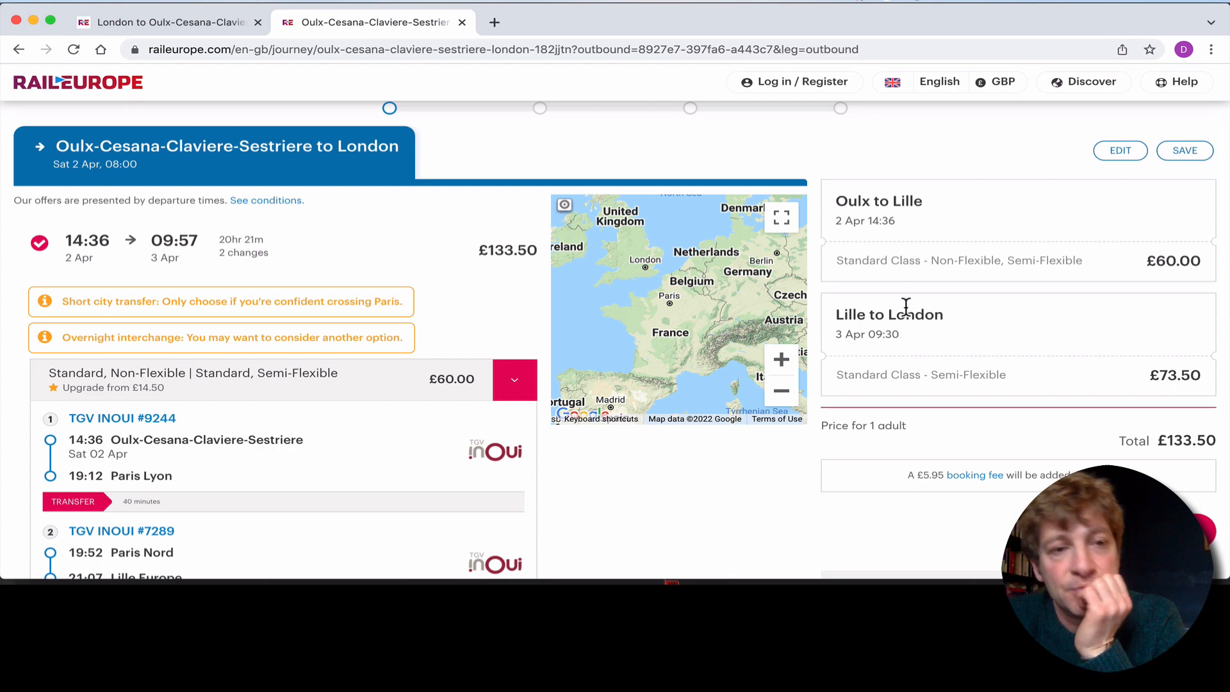
scroll(906, 306, down, 2)
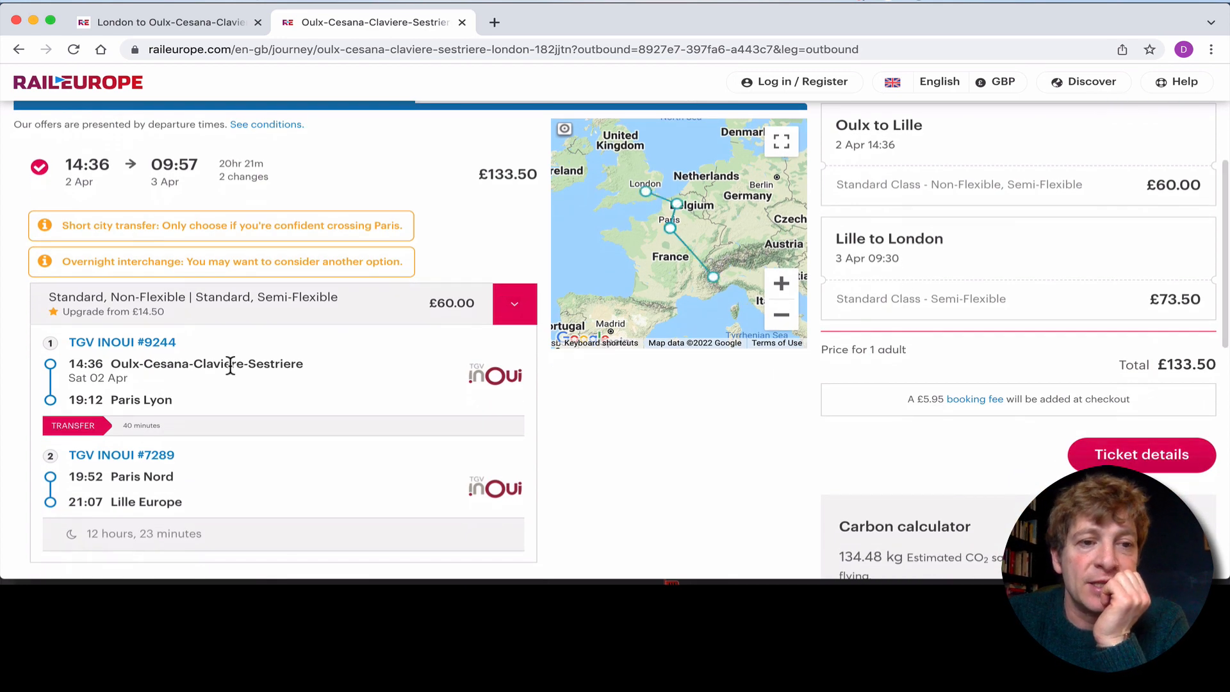
Select the 18:36 departure on 2 April instead and review its legs, interchange and fares
scroll(231, 363, down, 4)
scroll(171, 440, down, 4)
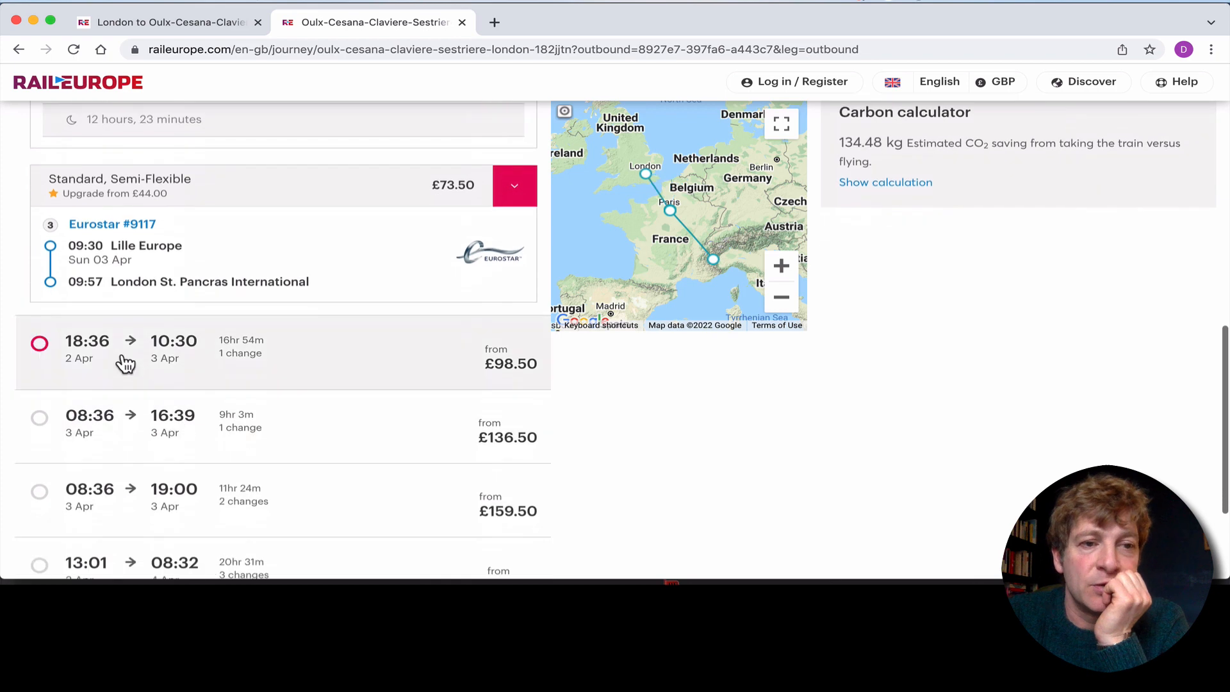
click(112, 354)
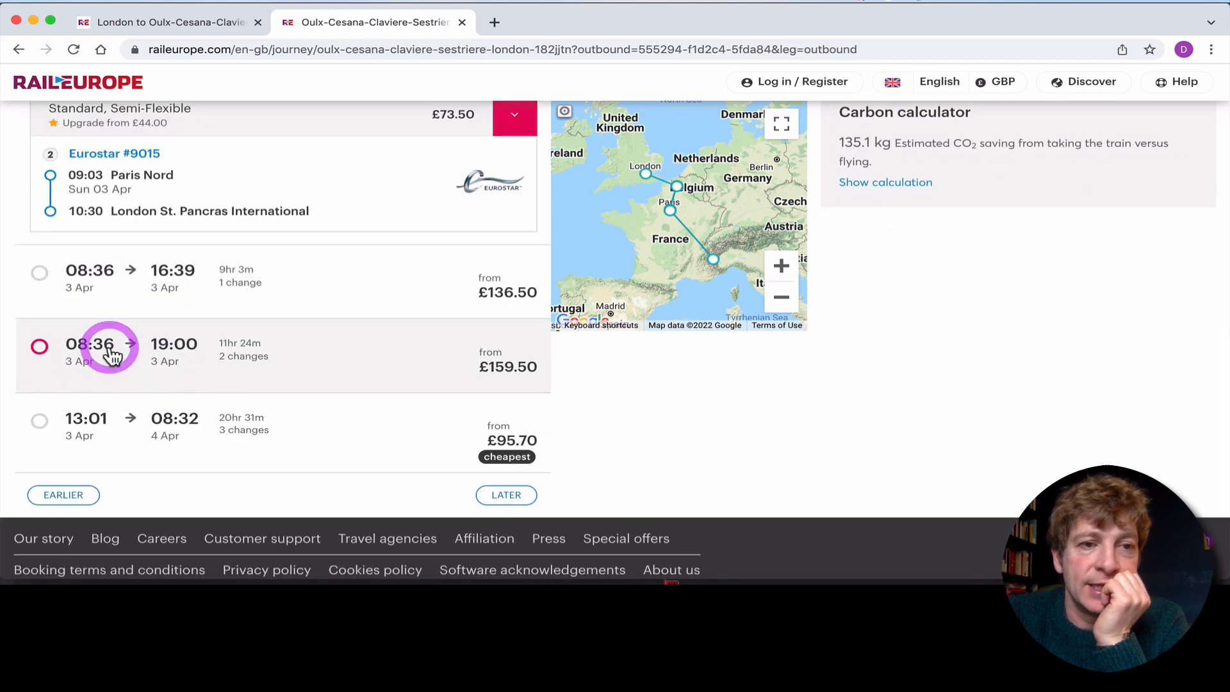
scroll(113, 354, up, 3)
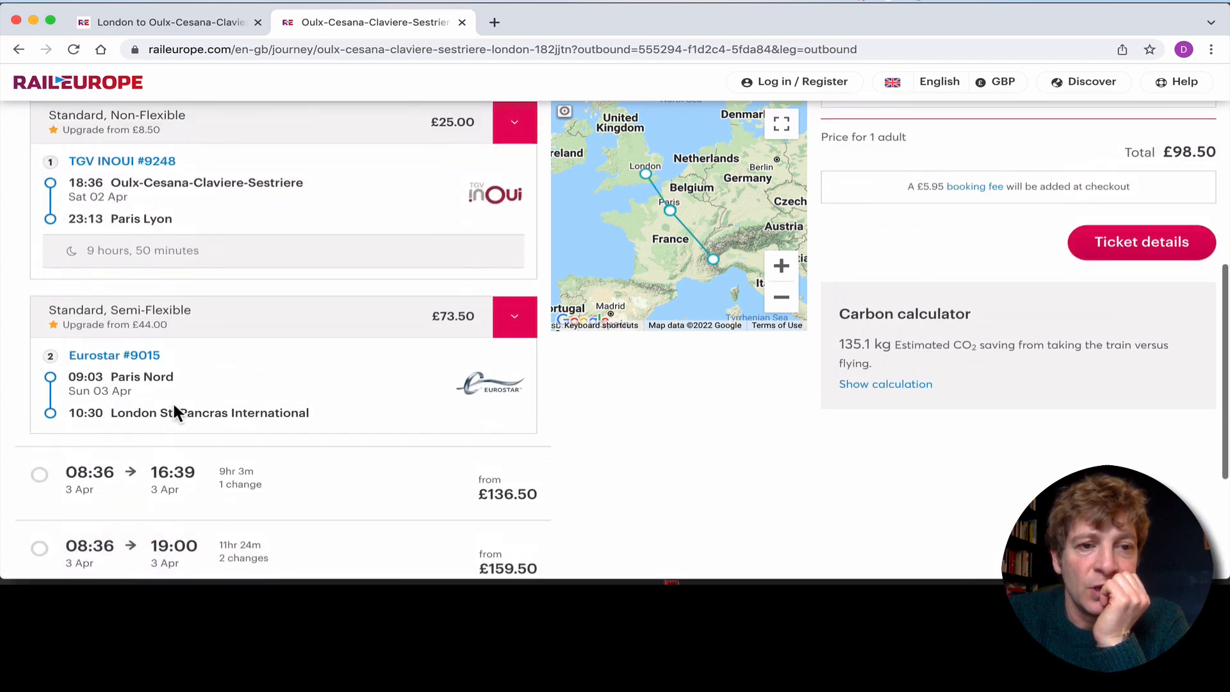
scroll(175, 409, up, 5)
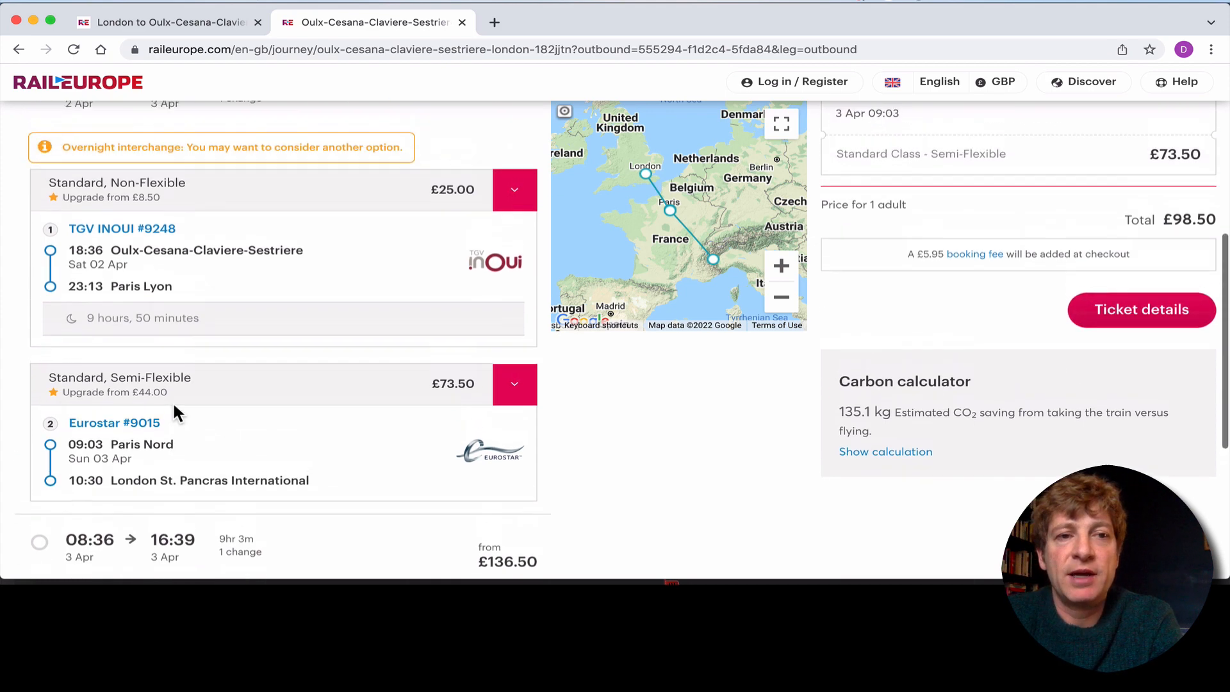
scroll(175, 410, up, 1)
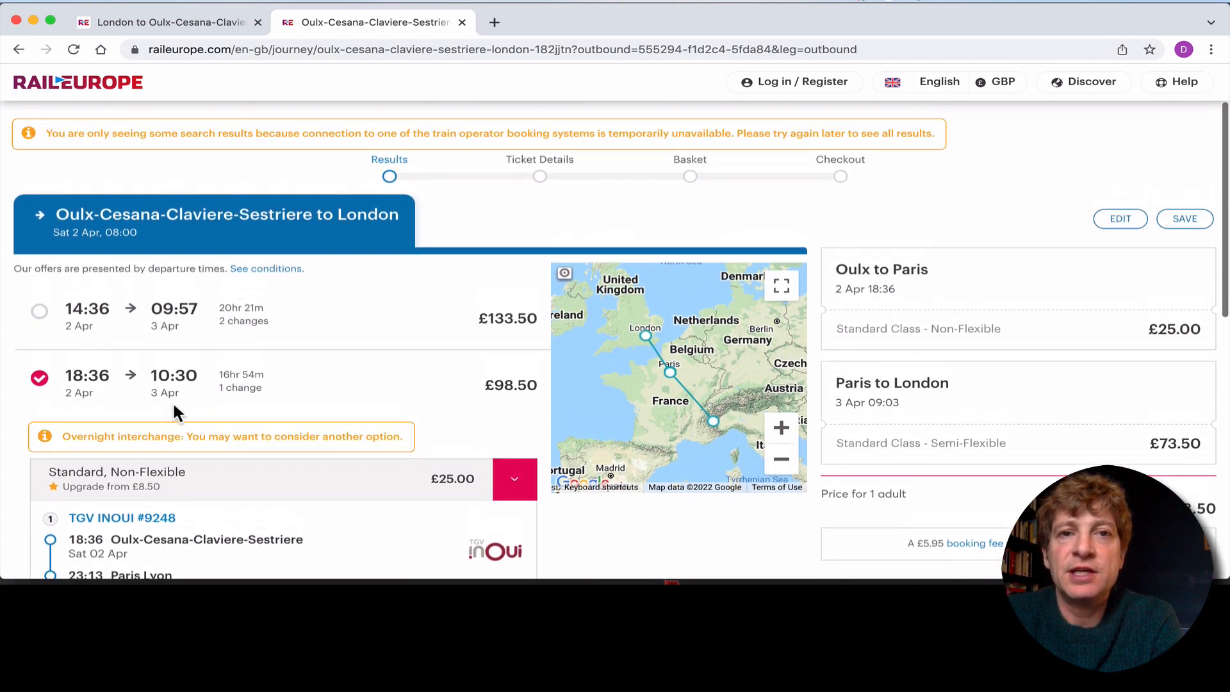
Open raileurope.com/en-gb in another new browser tab
click(494, 19)
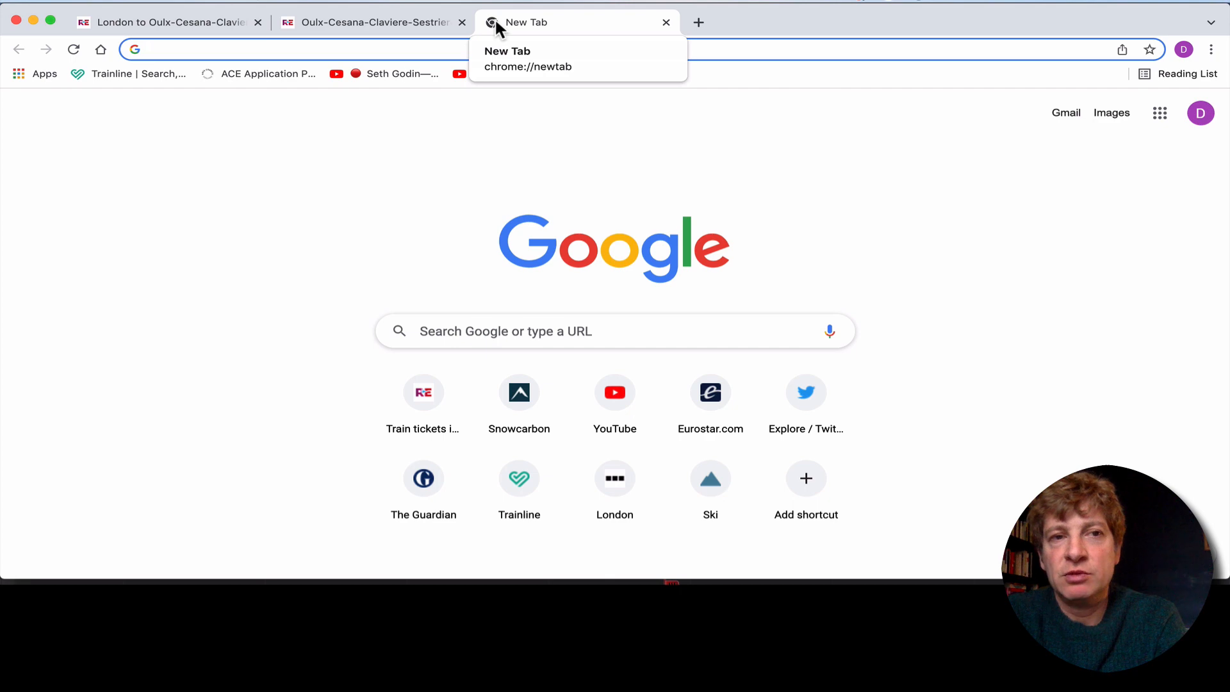
text(rai)
key(Return)
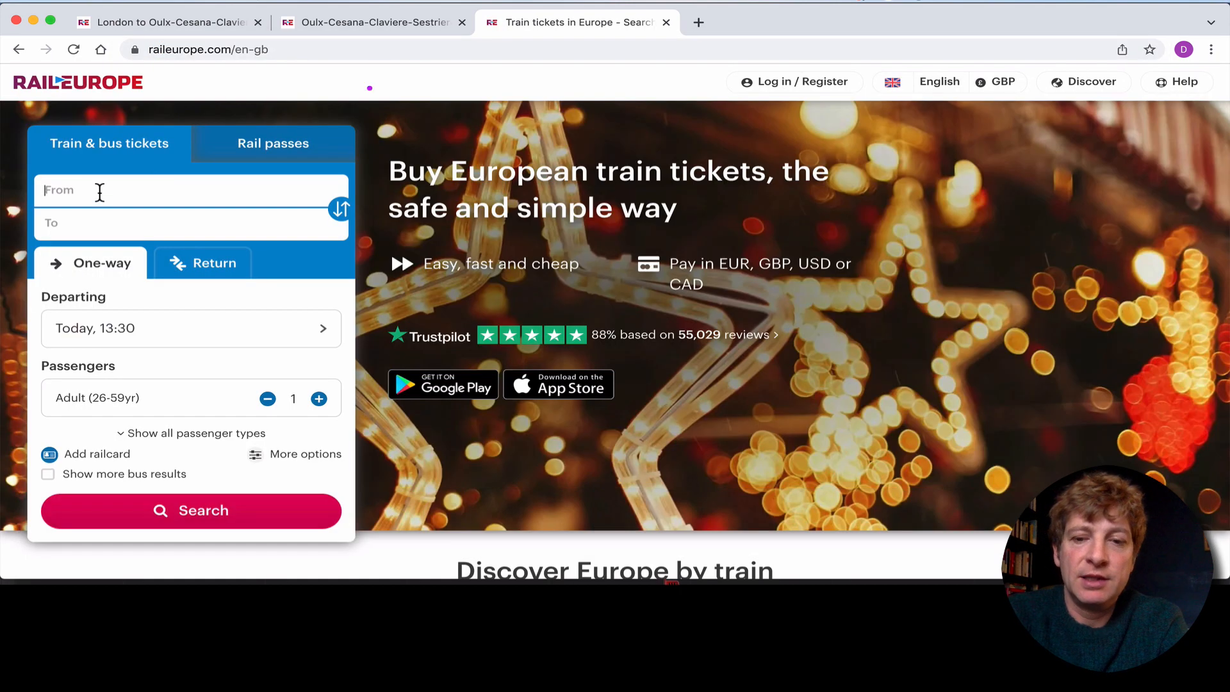
Set the journey's origin to Oulx-Cesana-Claviere-Sestriere and its destination to Paris (any station)
click(100, 192)
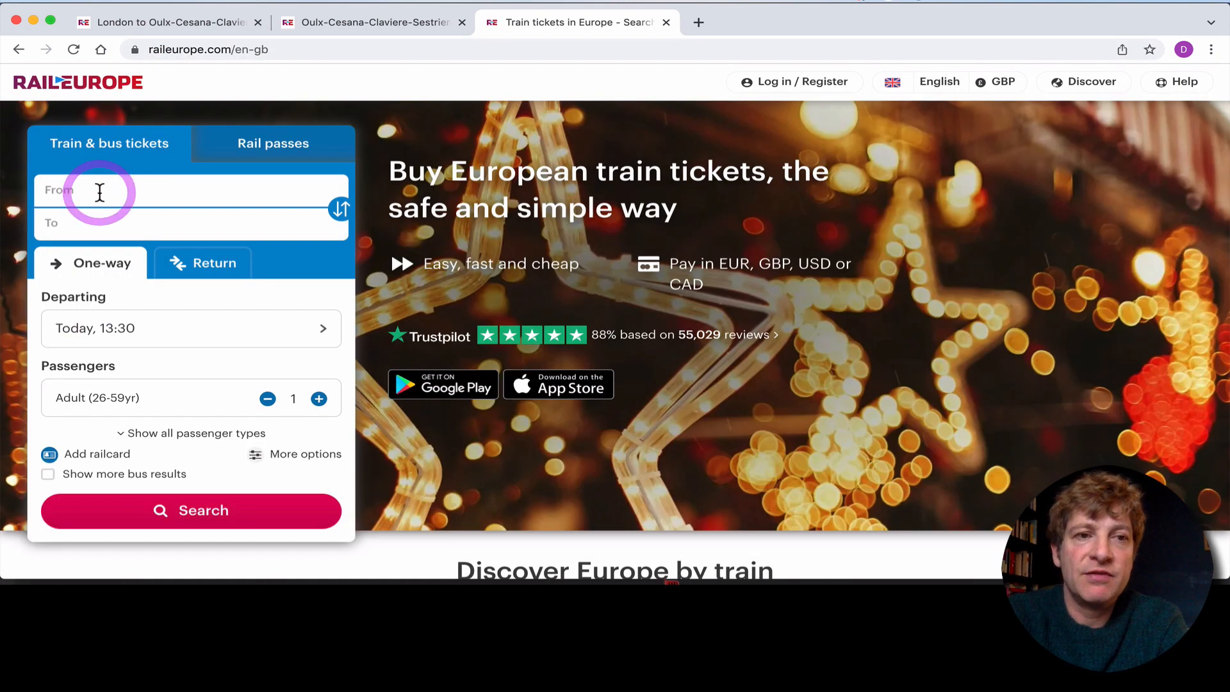
text(oulx)
click(104, 221)
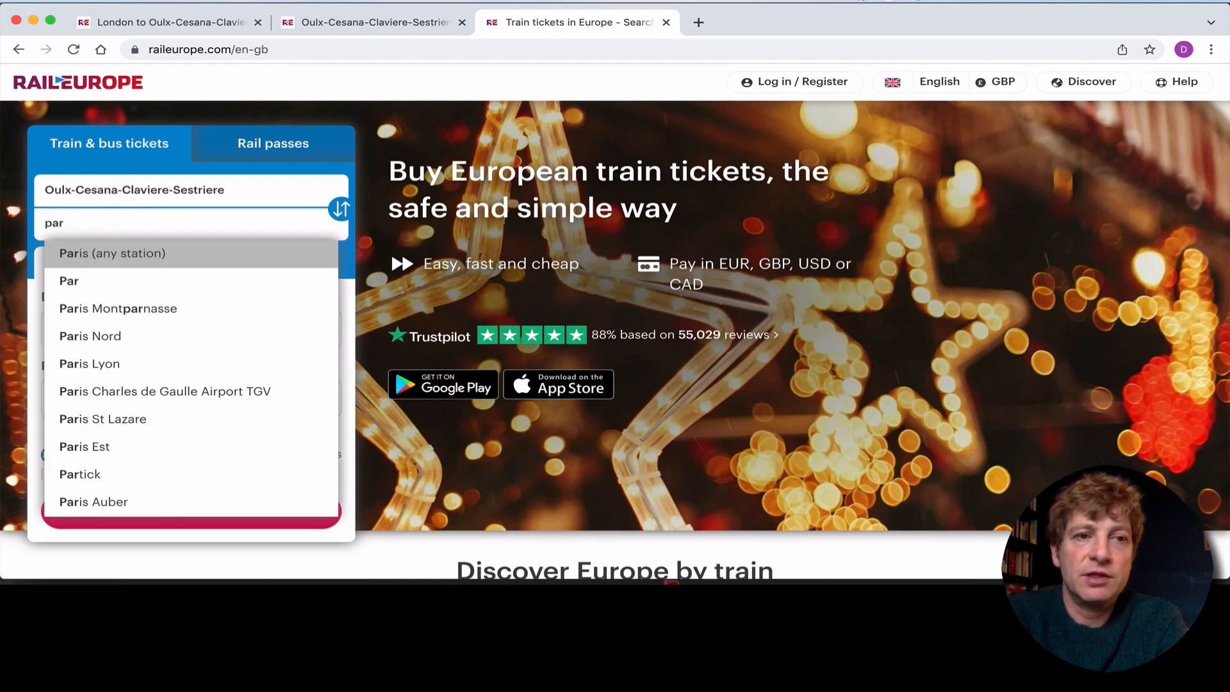
text(is)
click(90, 256)
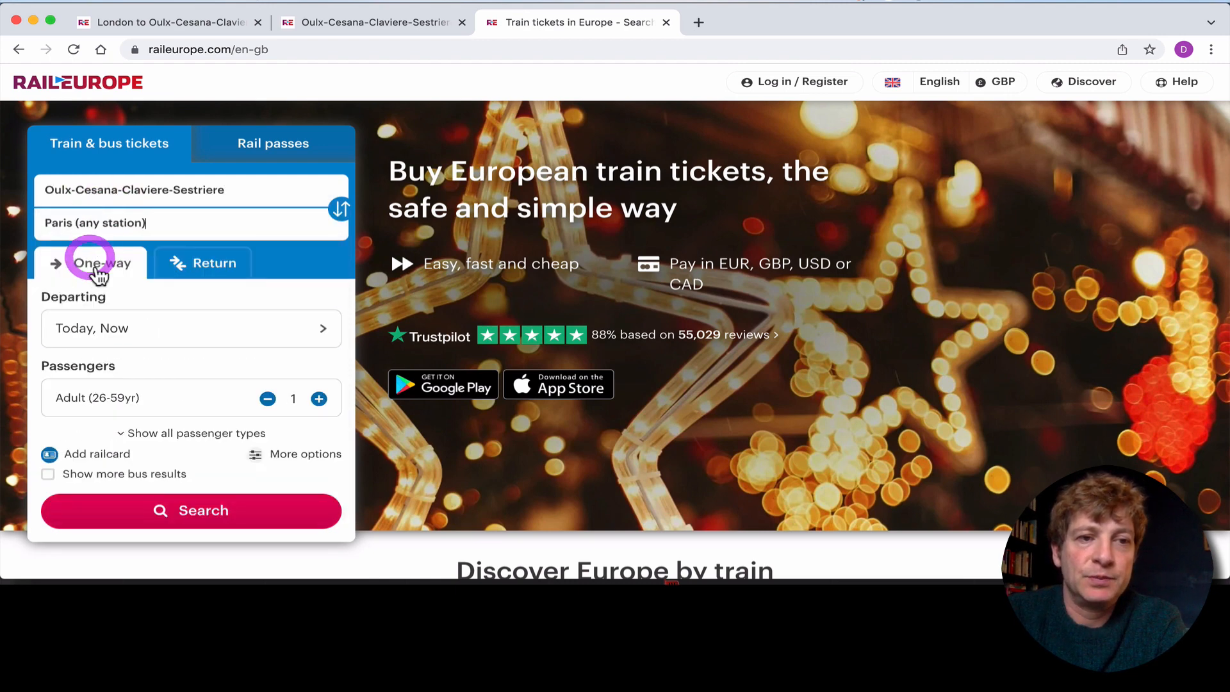
Set the one-way departure from Oulx to Paris to Saturday 2 April at 08:00
click(173, 346)
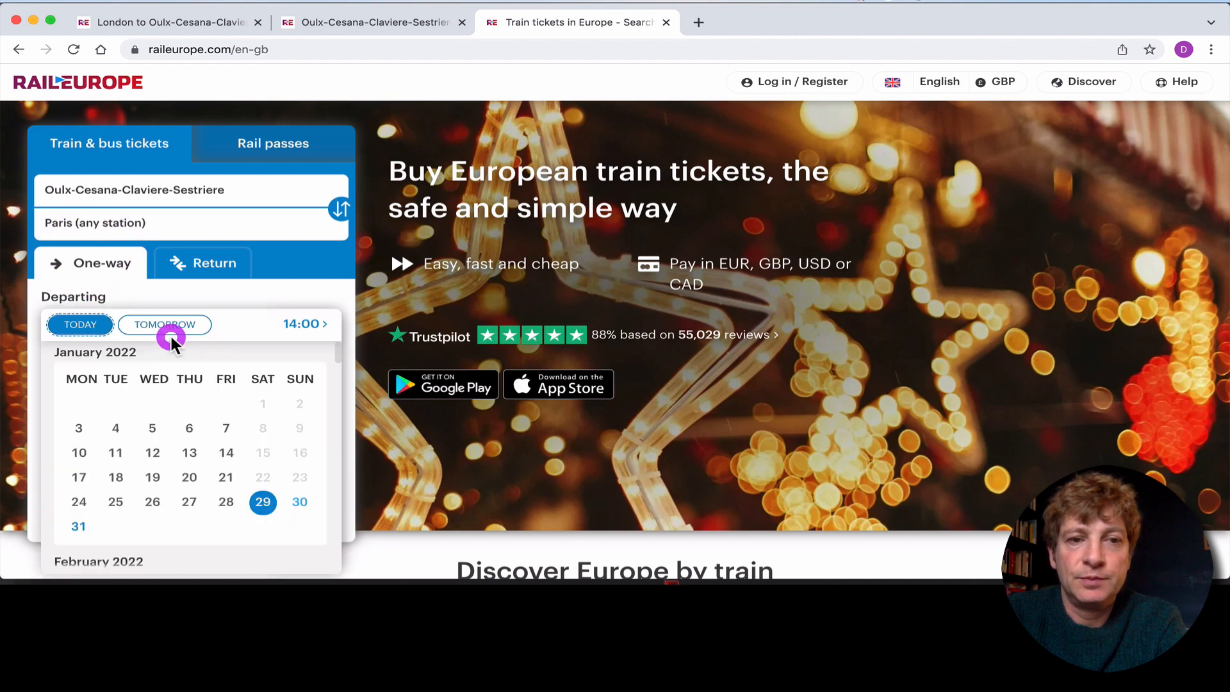
scroll(297, 404, down, 5)
scroll(298, 403, down, 5)
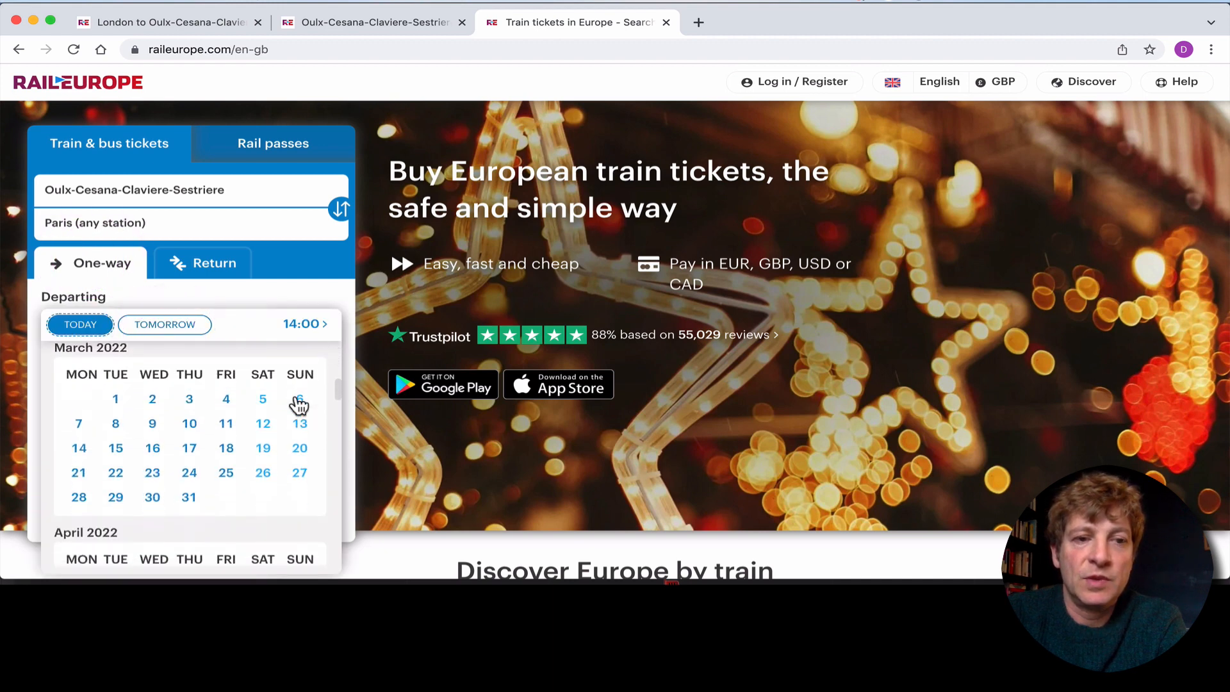
click(262, 494)
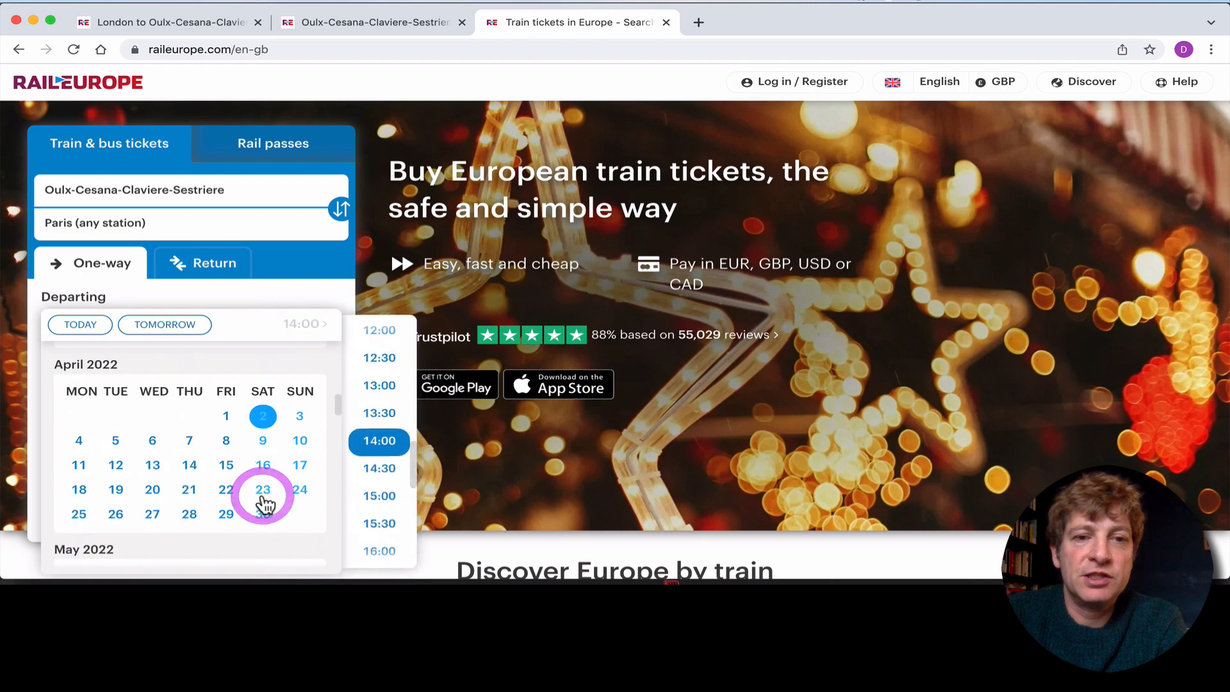
scroll(379, 406, up, 10)
scroll(383, 405, down, 5)
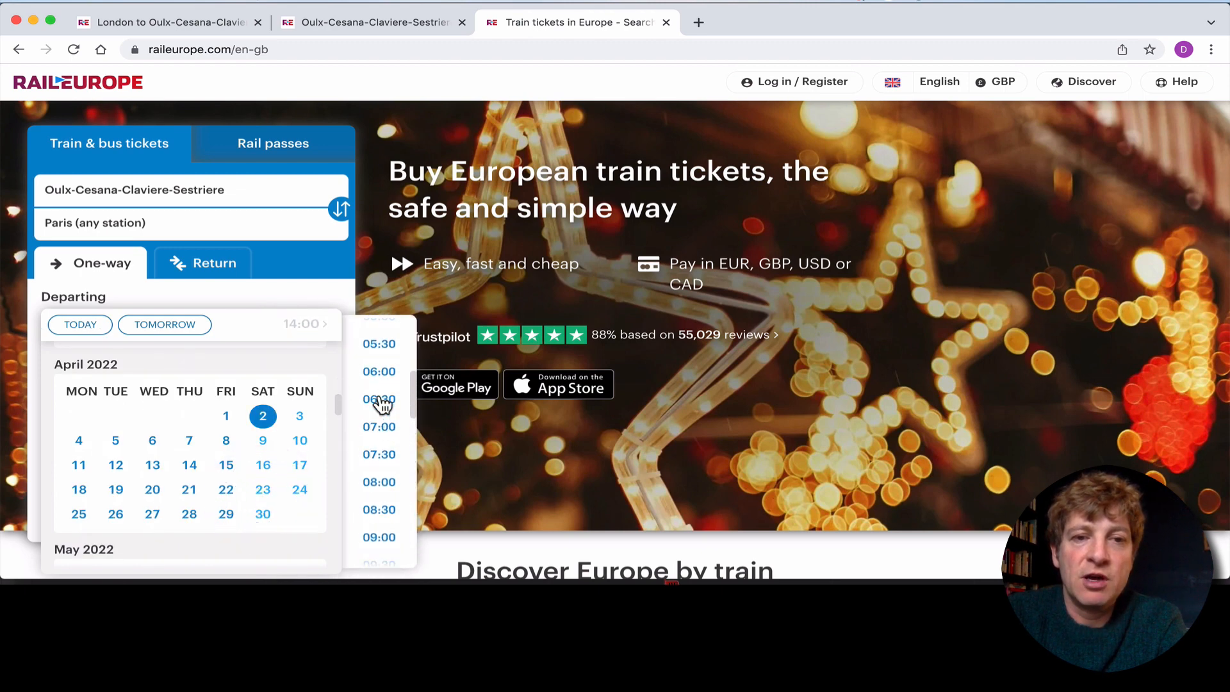
scroll(381, 390, up, 1)
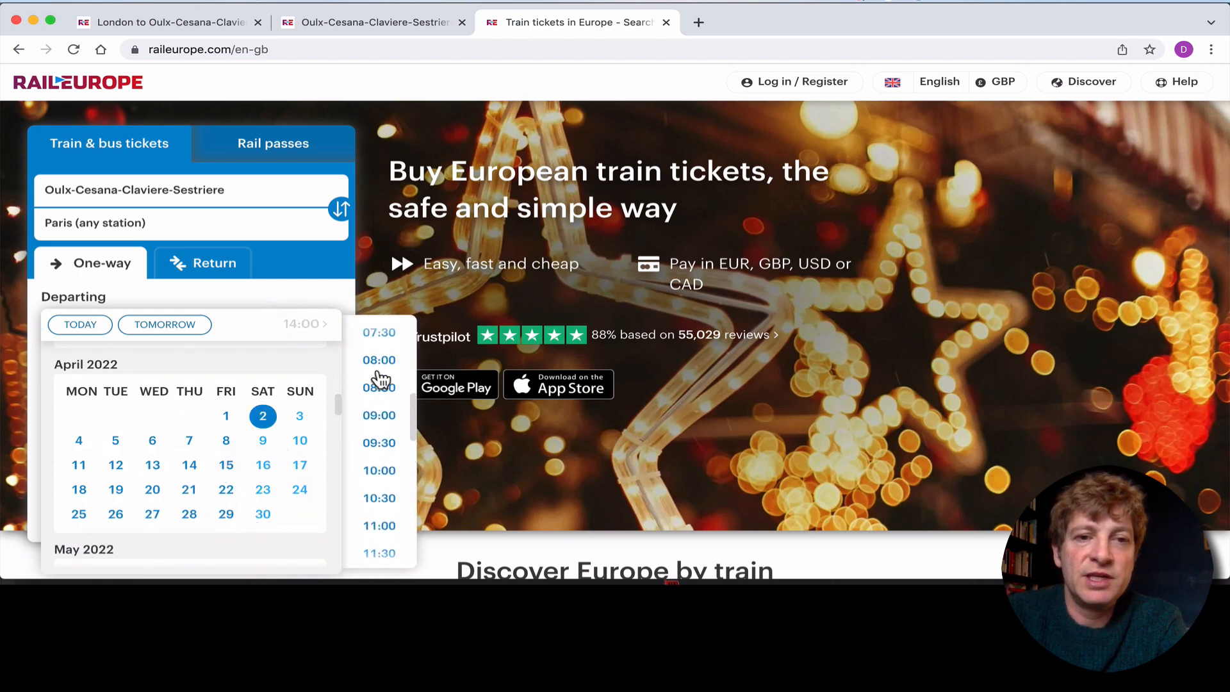
click(381, 362)
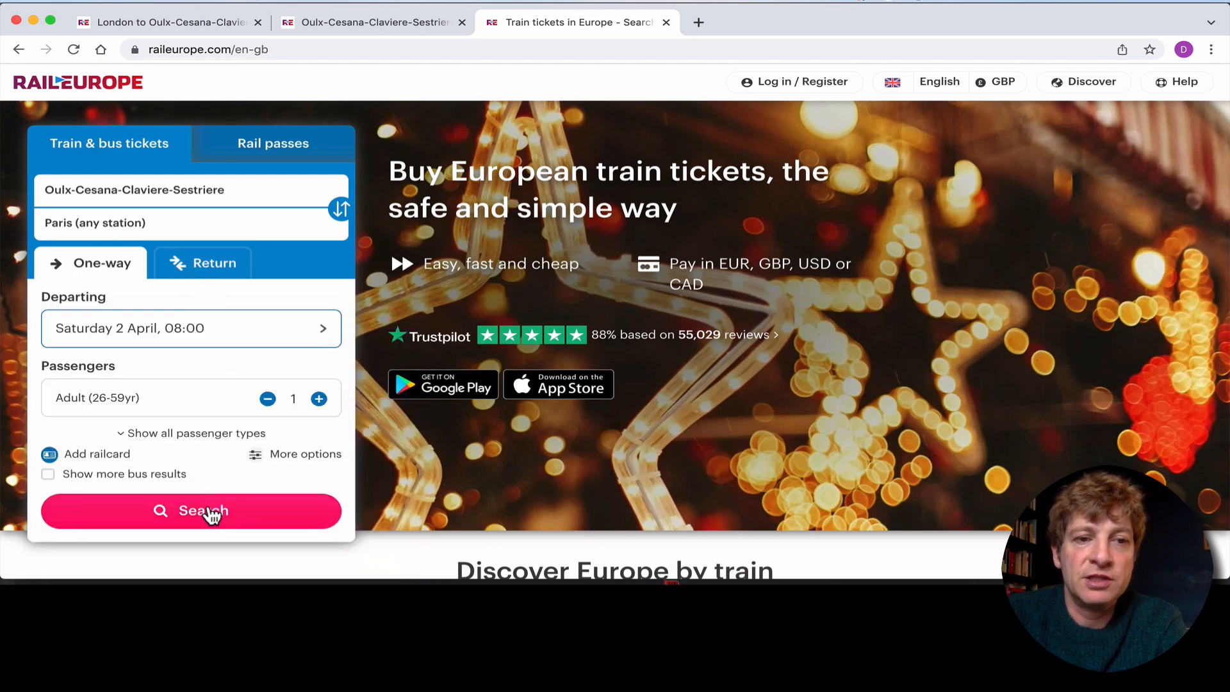
Search for Oulx to Paris trains and select the direct 08:36 departure on 2 April
click(209, 516)
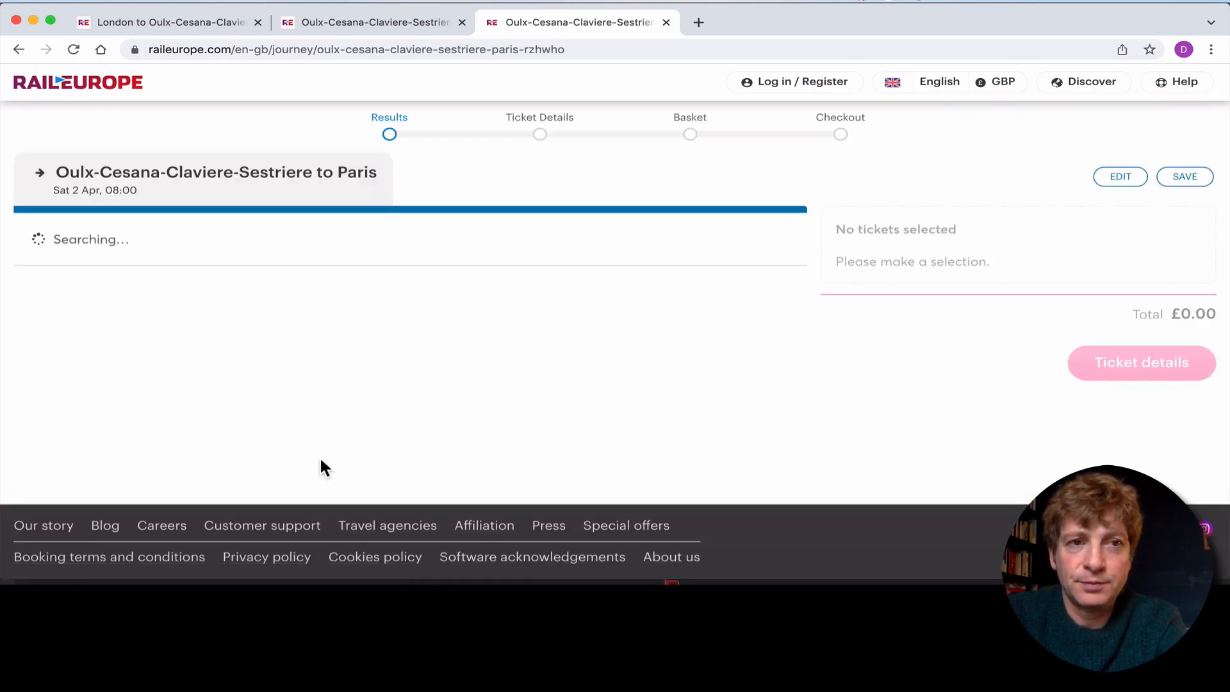
scroll(323, 469, down, 2)
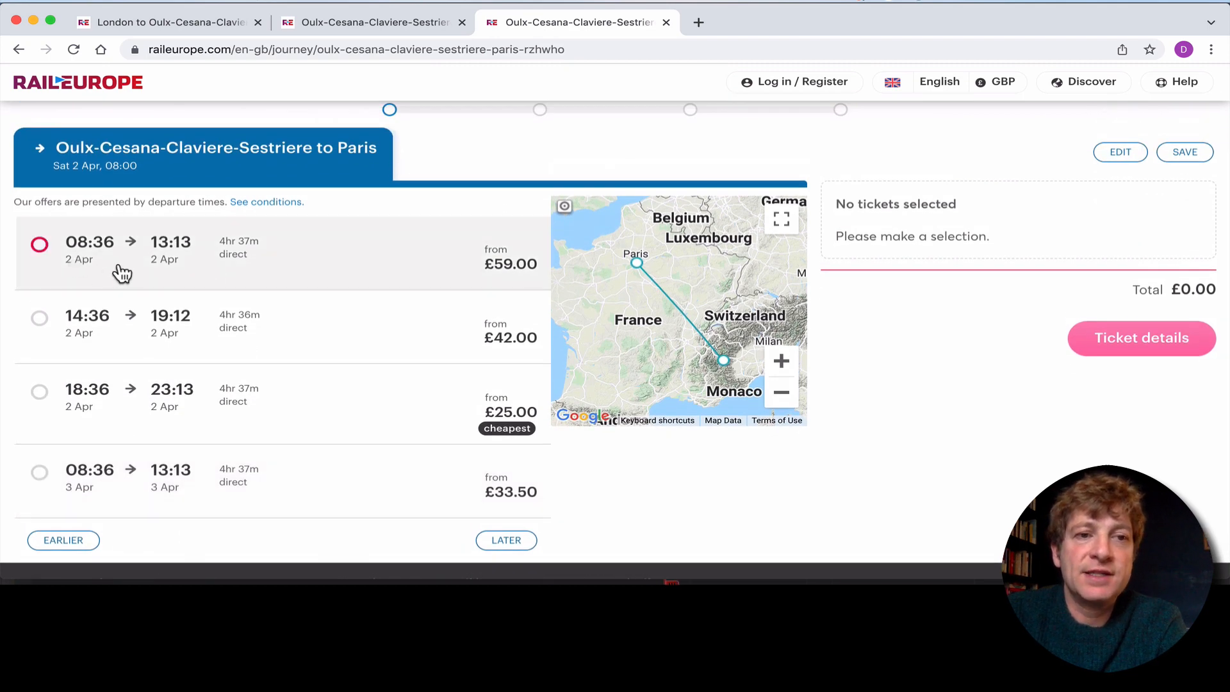
click(122, 266)
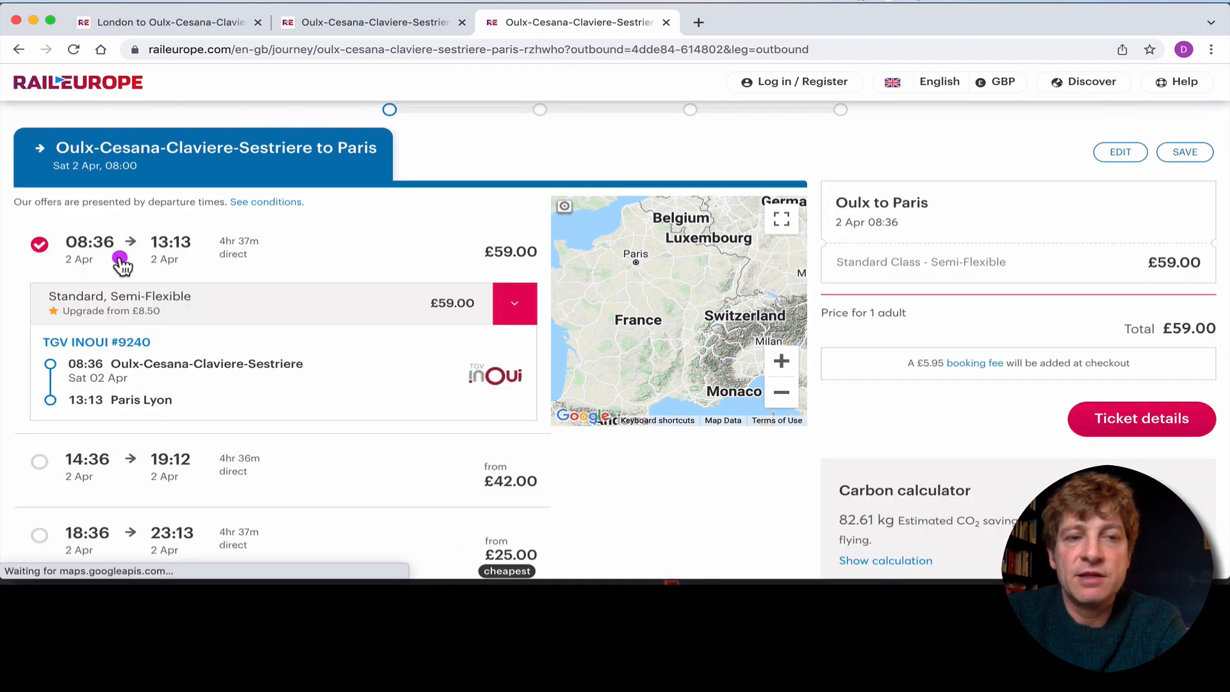
scroll(241, 372, down, 3)
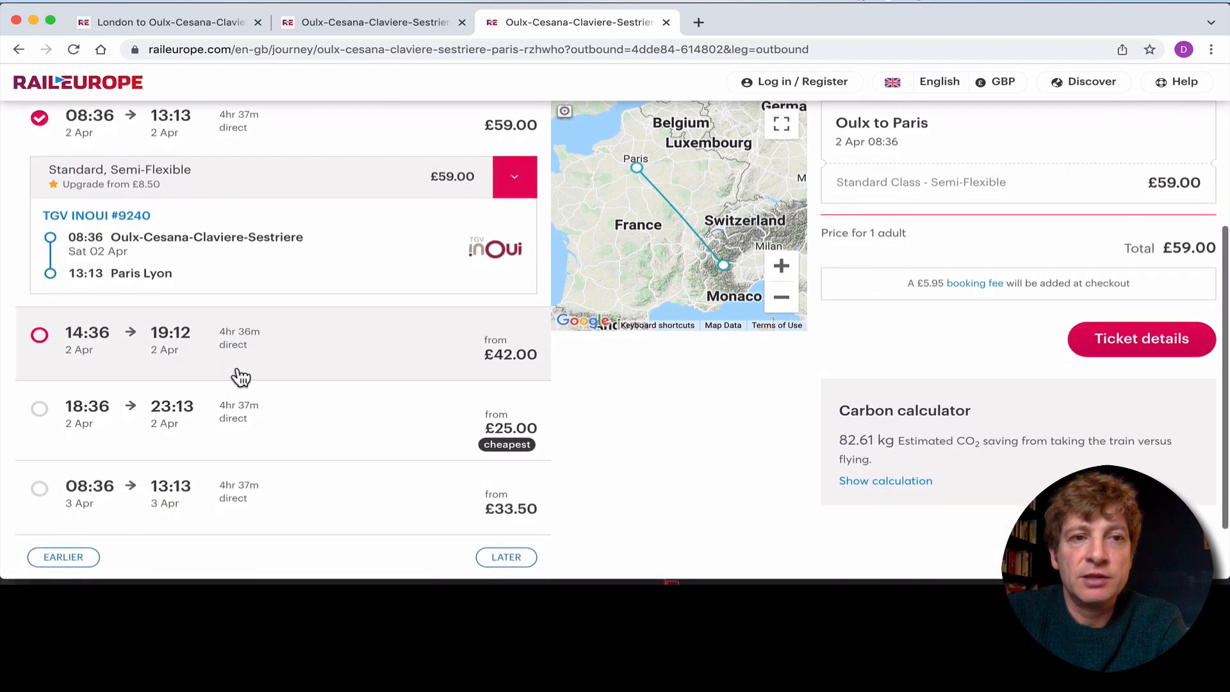
scroll(236, 365, up, 3)
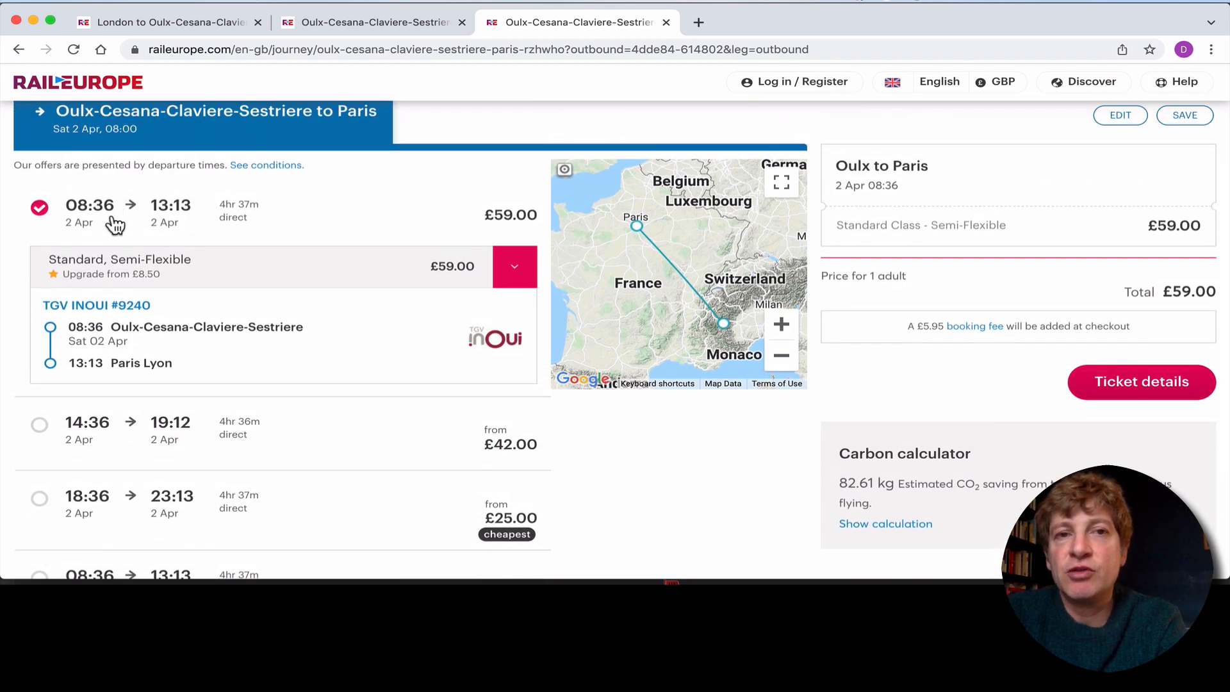
Compare the selected Oulx to London through journey with the direct 08:36 train from Oulx to Paris
click(321, 23)
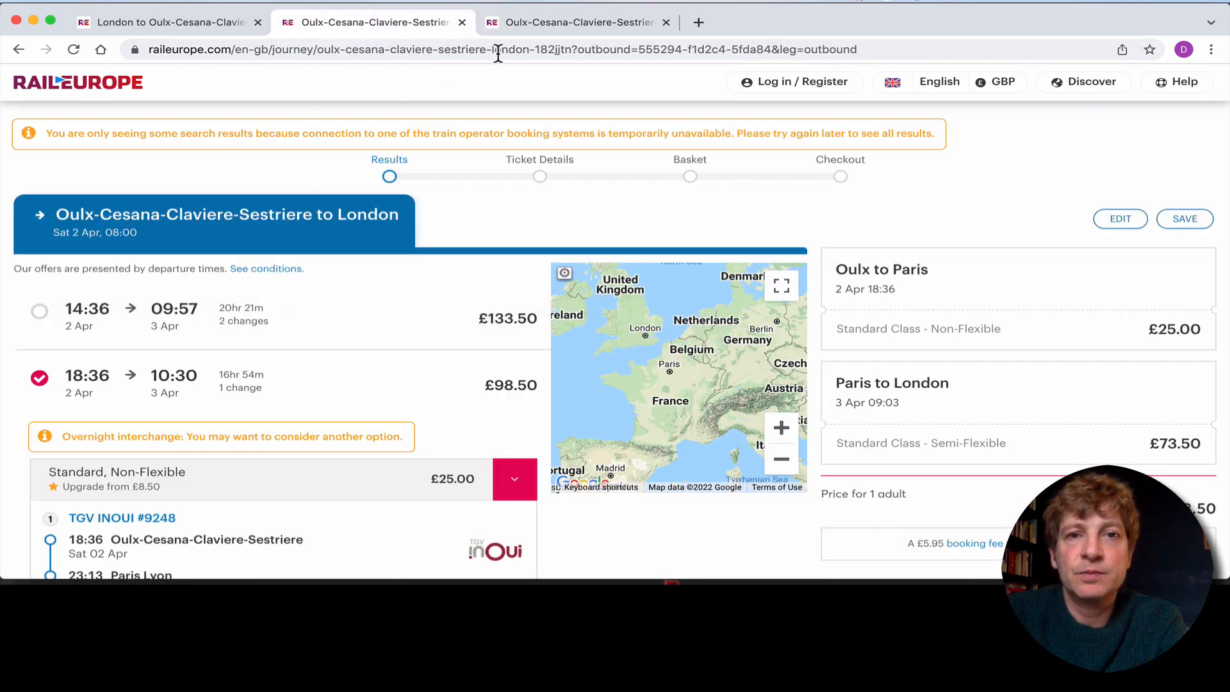
click(544, 23)
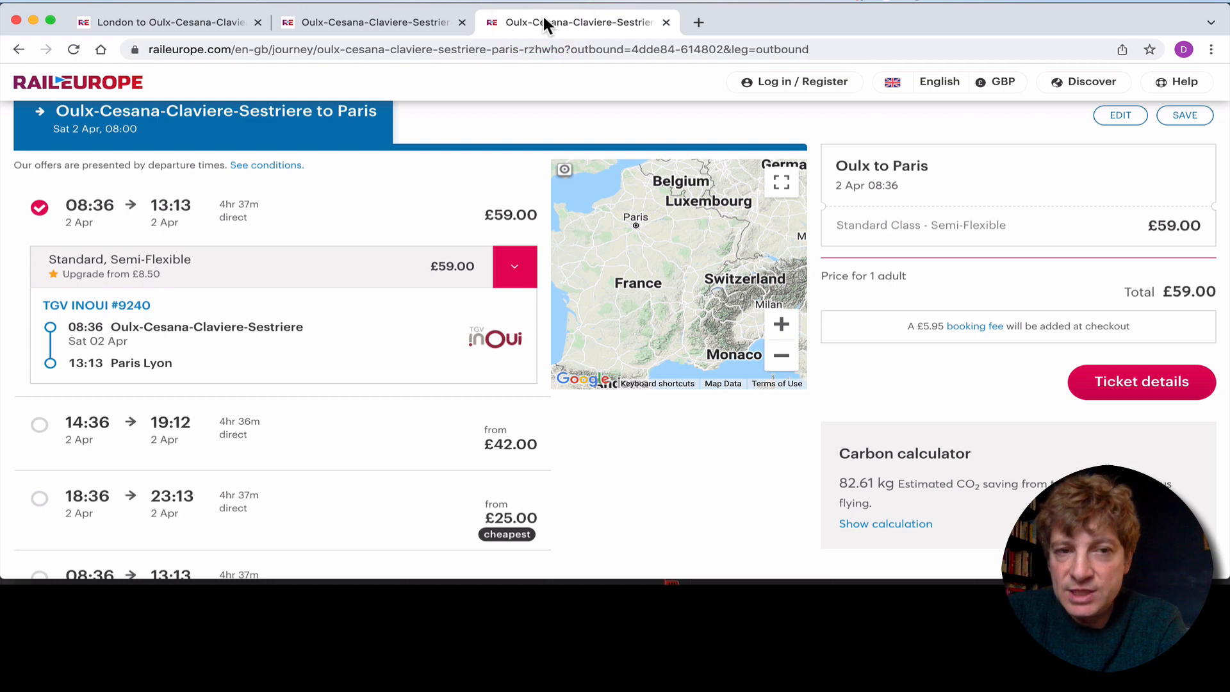
scroll(431, 205, up, 1)
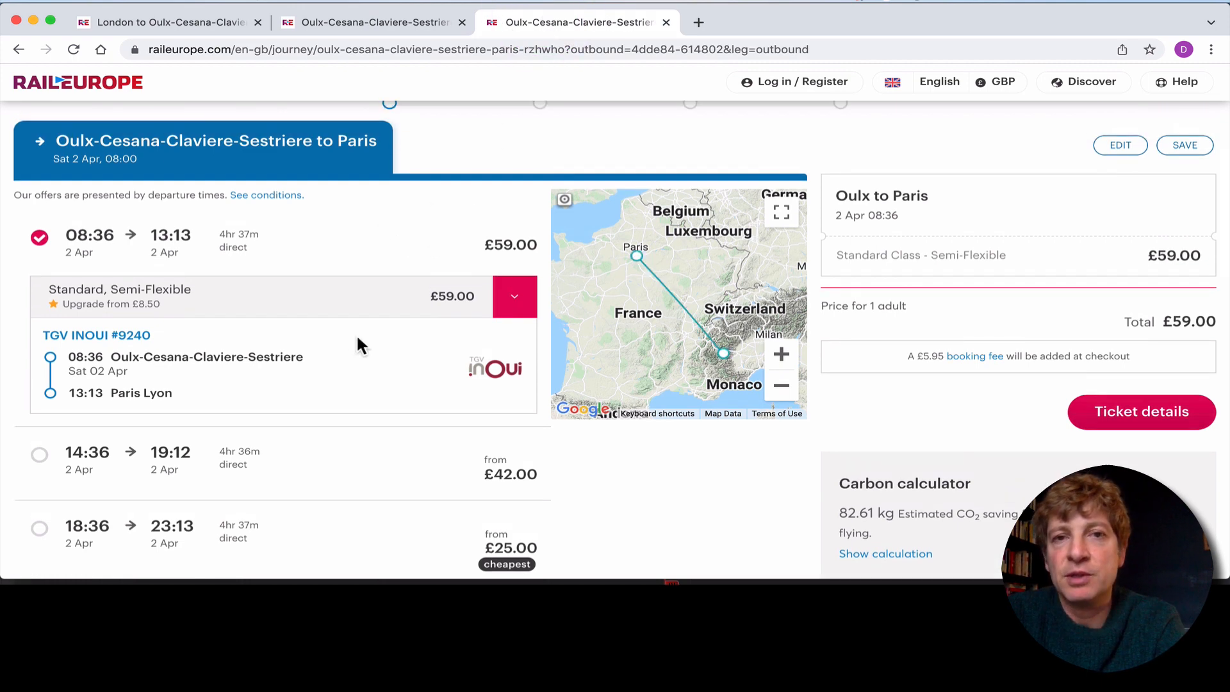
scroll(446, 292, down, 2)
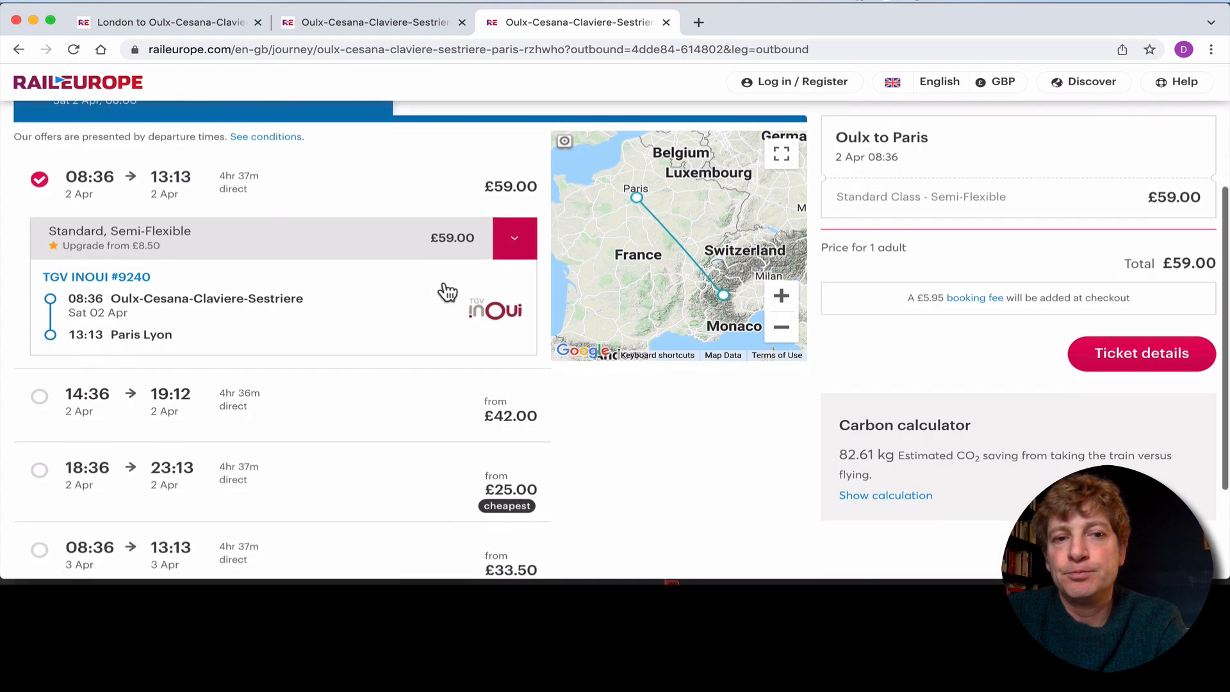
scroll(447, 291, up, 4)
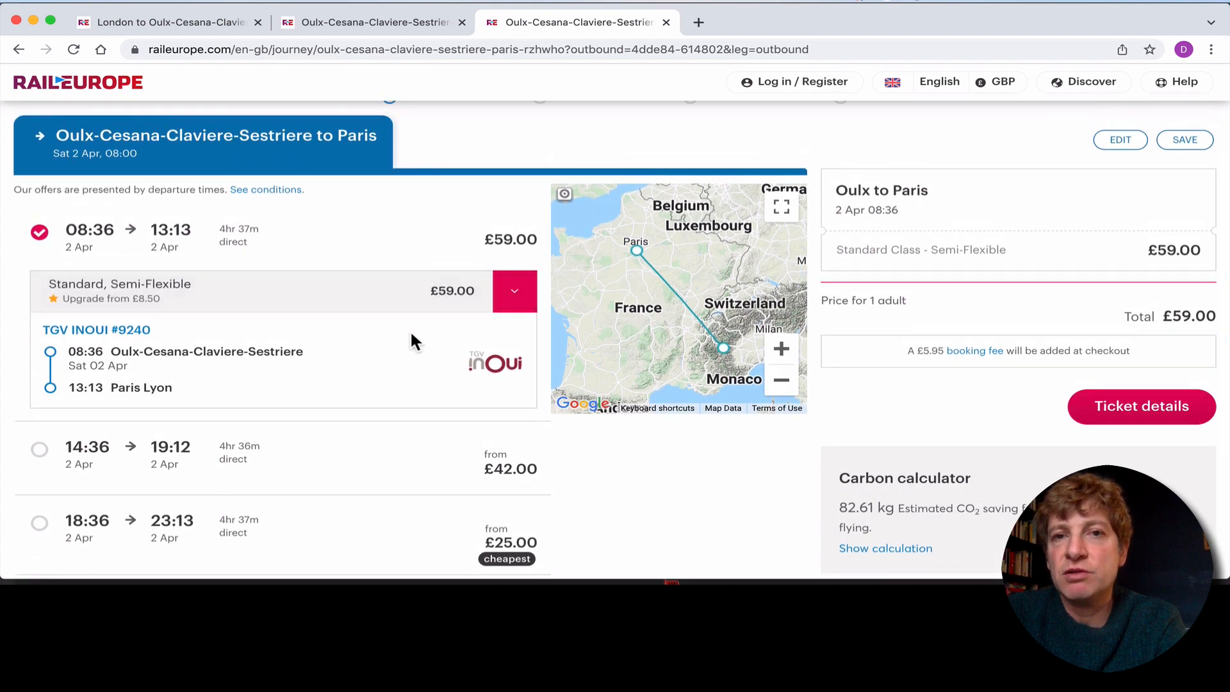
Open raileurope.com/en-gb in a new browser tab for the onward Paris journey
click(698, 22)
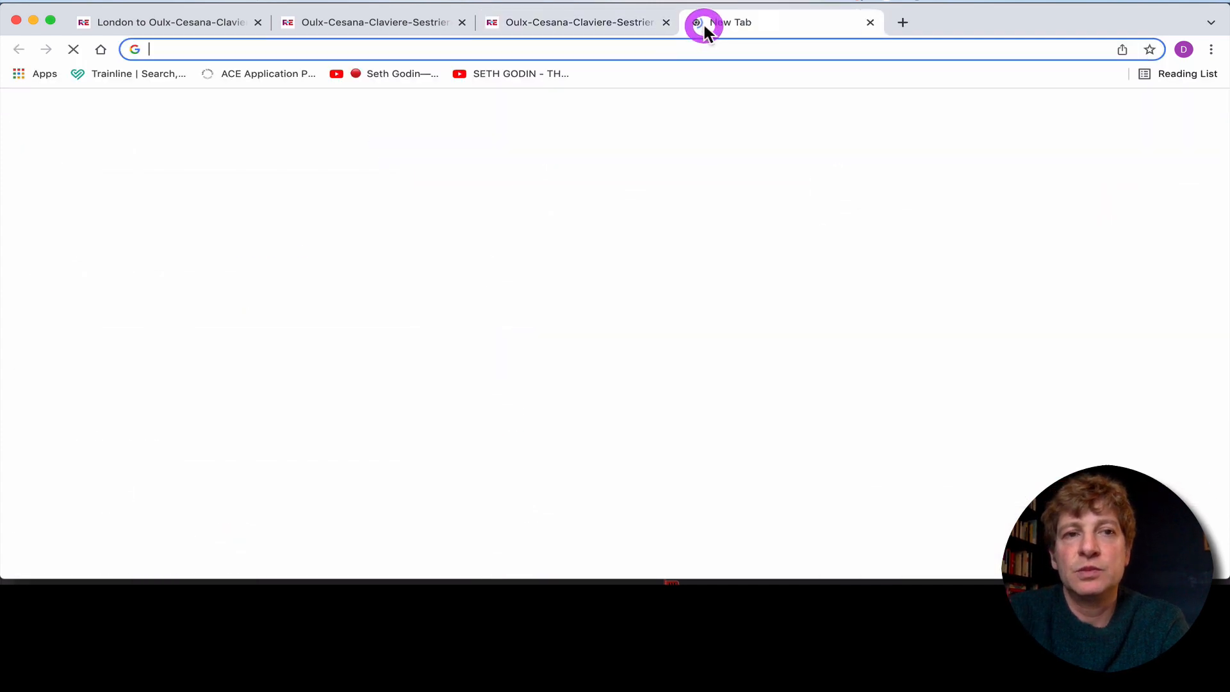
text(rail)
key(Return)
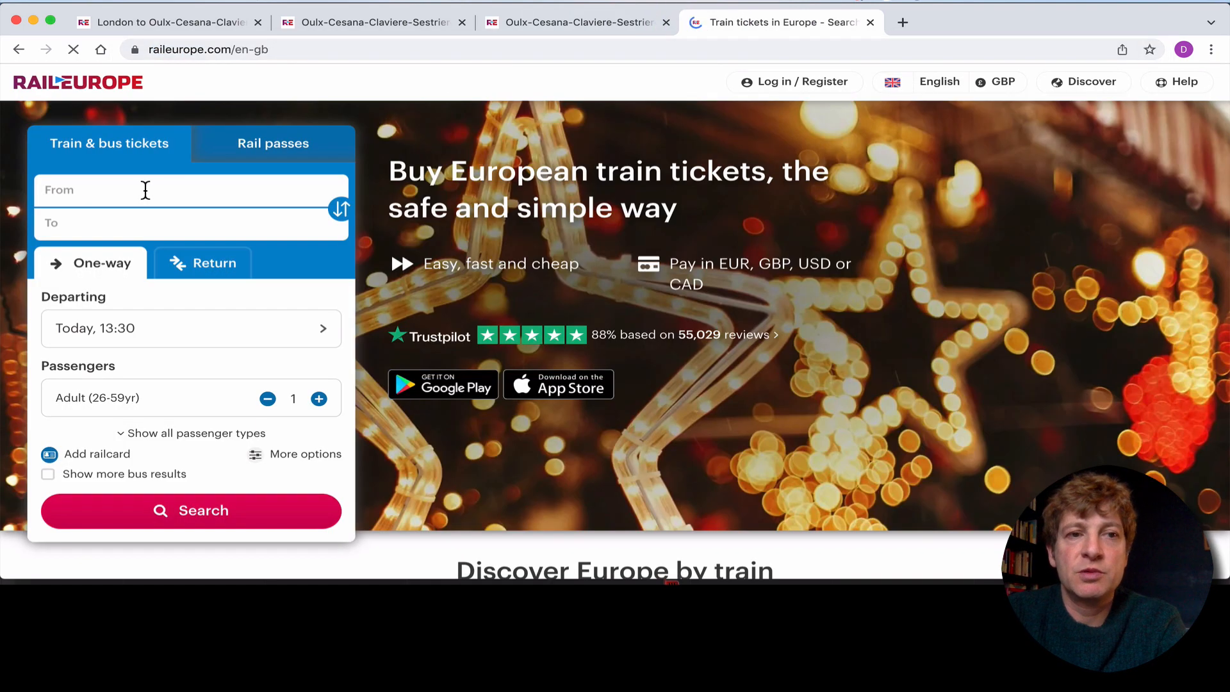
Set the journey from Paris (any station) to London (any station)
text(paris)
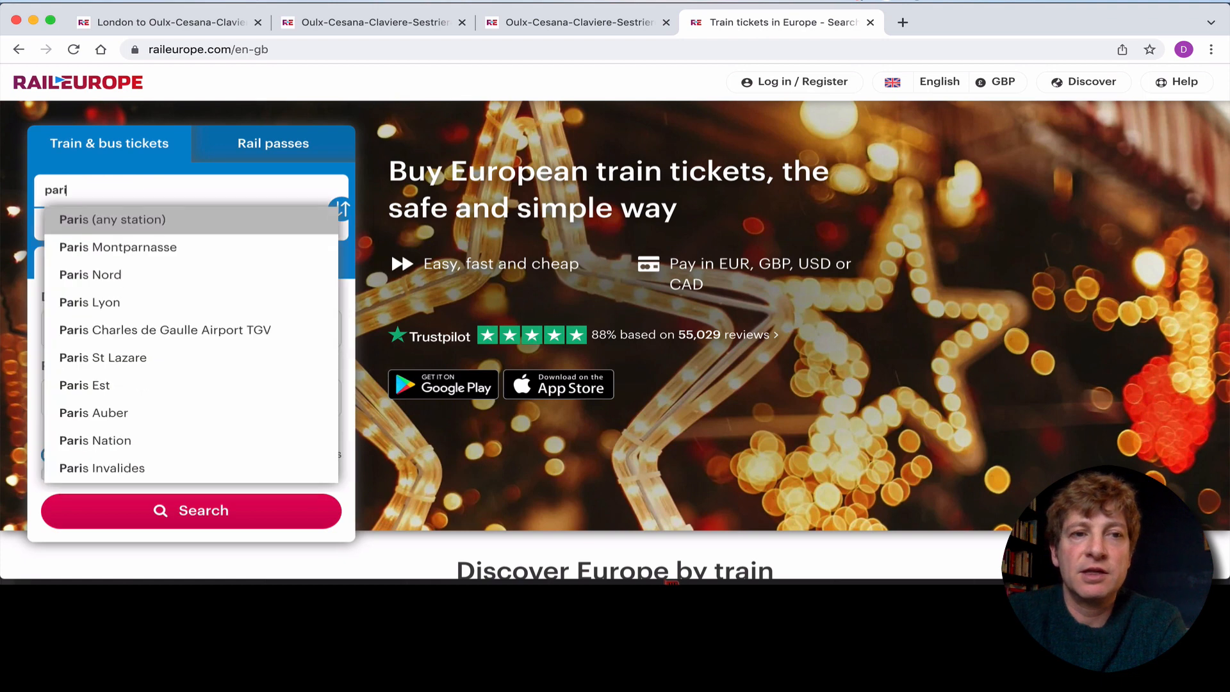
click(83, 221)
click(90, 222)
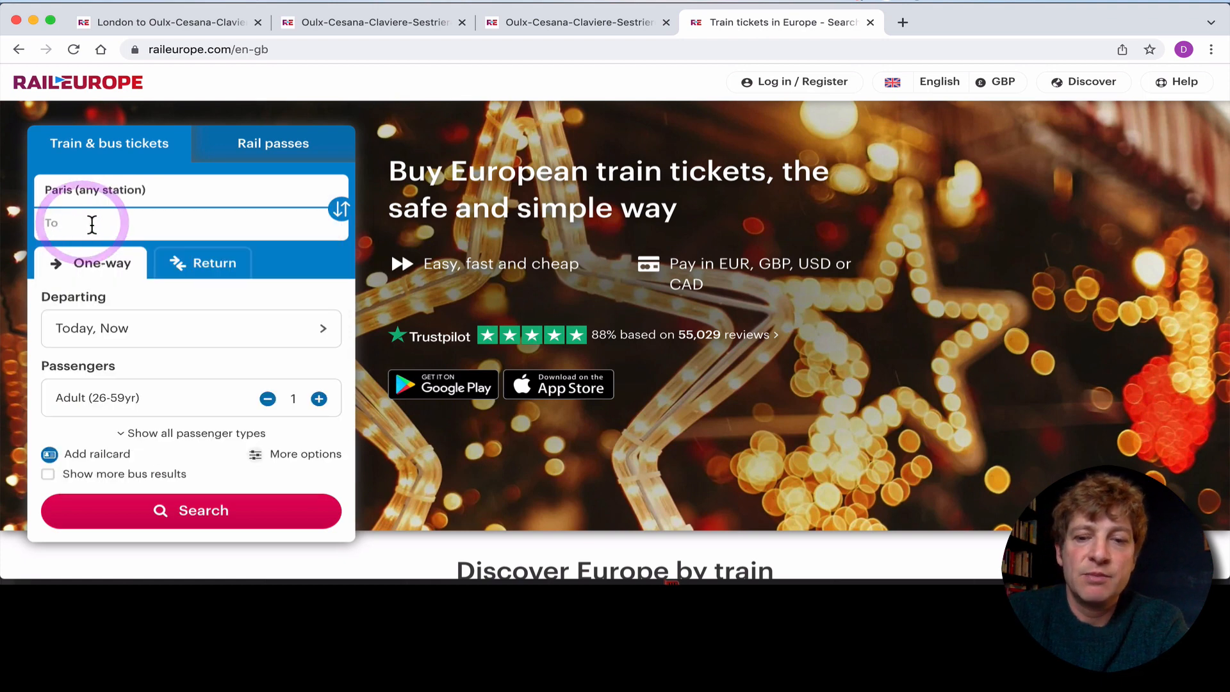
text(London)
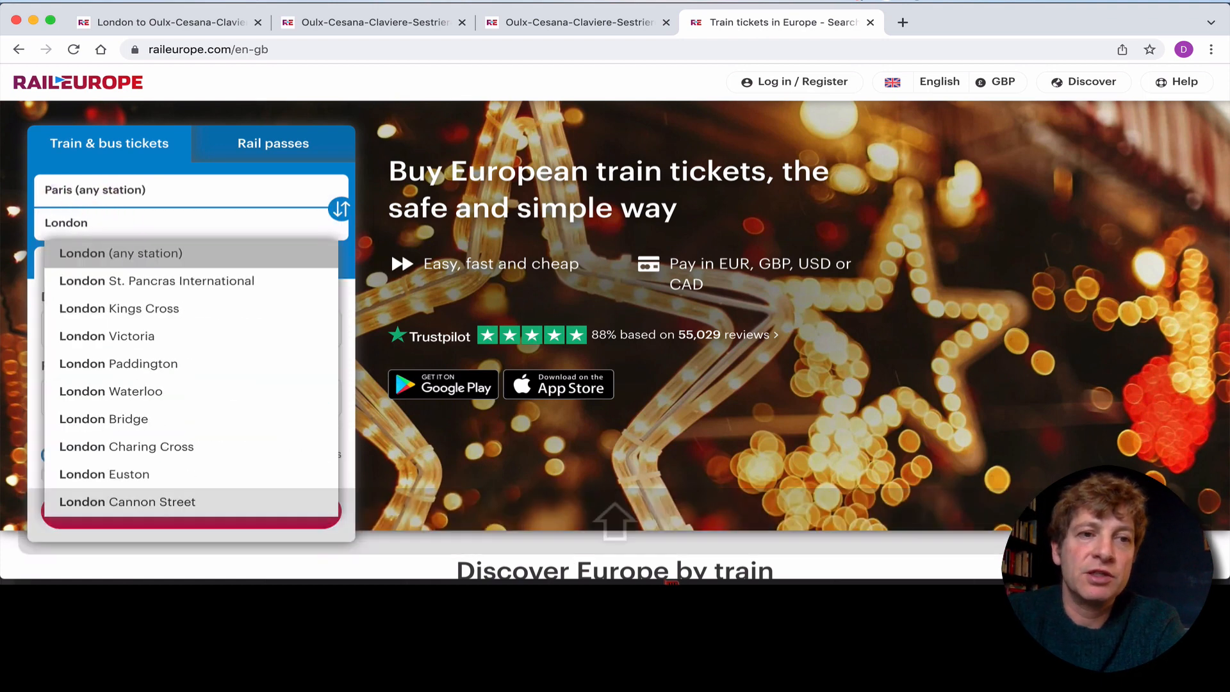
click(95, 256)
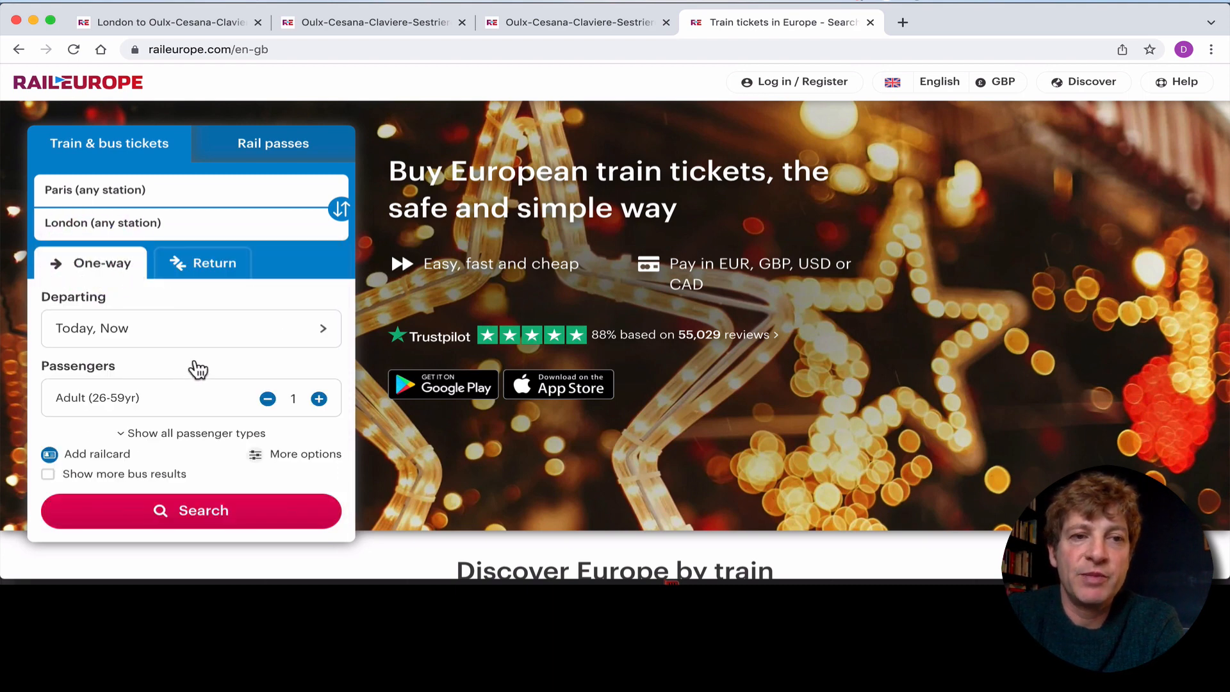
Set the departure to Saturday 2 April at 15:00, checking it against the Oulx train's arrival time in Paris
click(196, 336)
scroll(276, 487, down, 10)
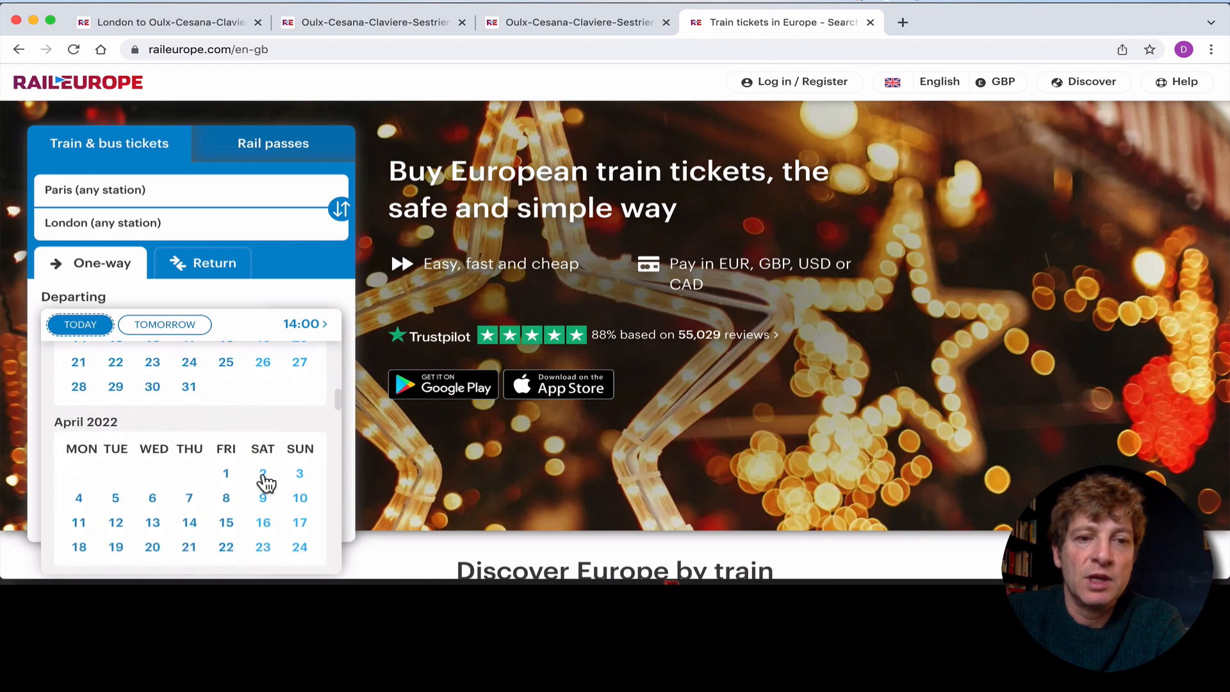
click(262, 474)
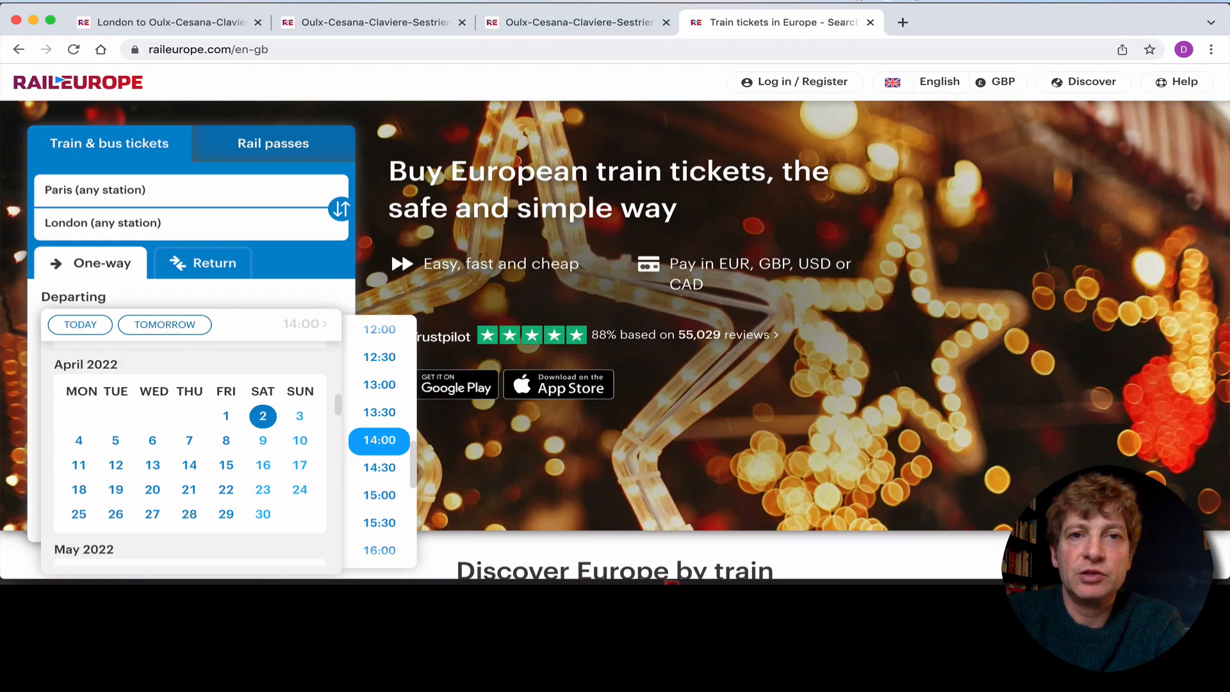
click(562, 23)
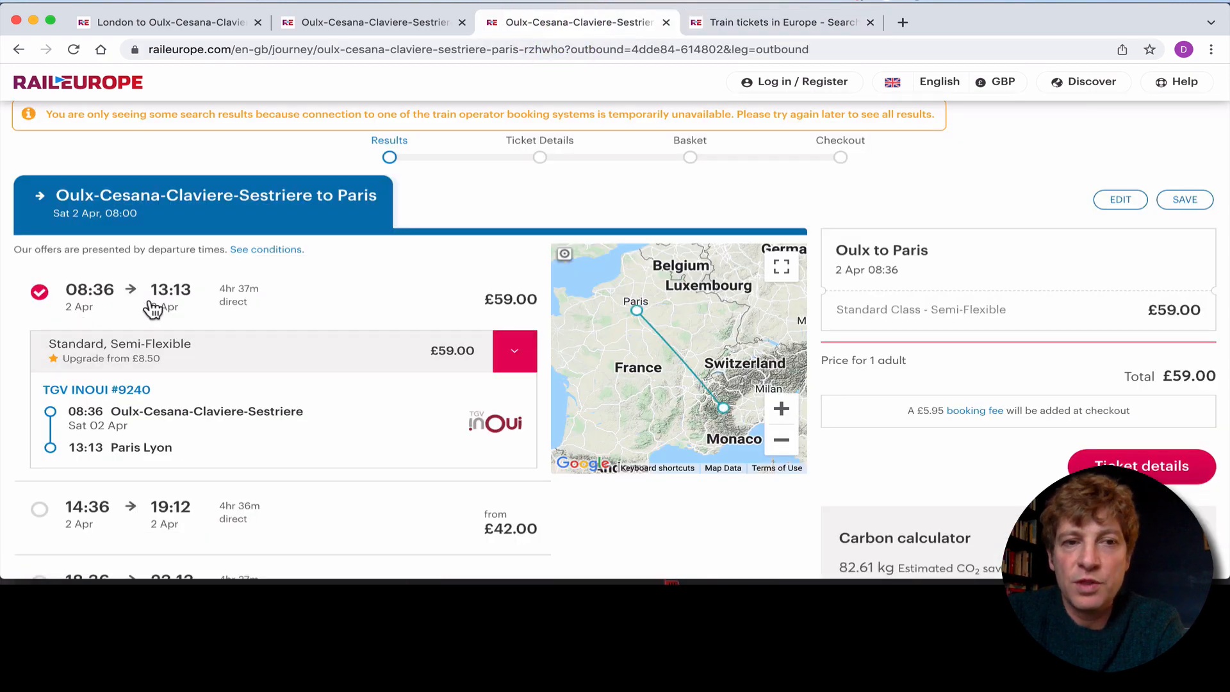
click(745, 21)
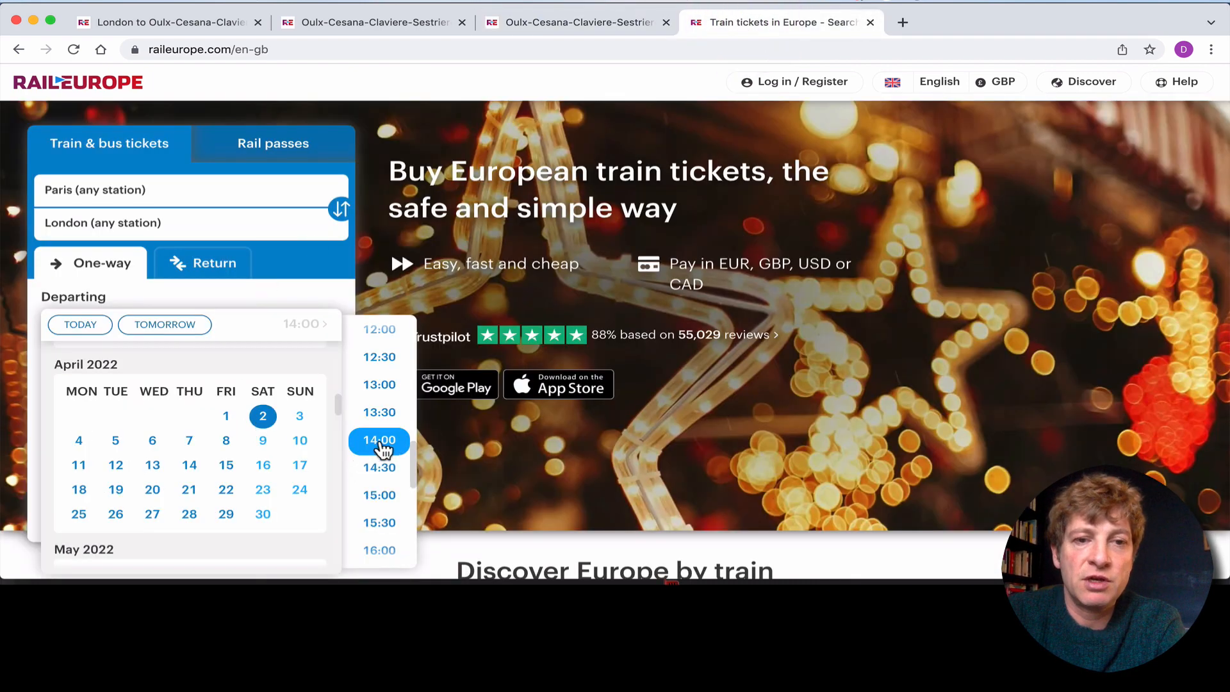
click(380, 497)
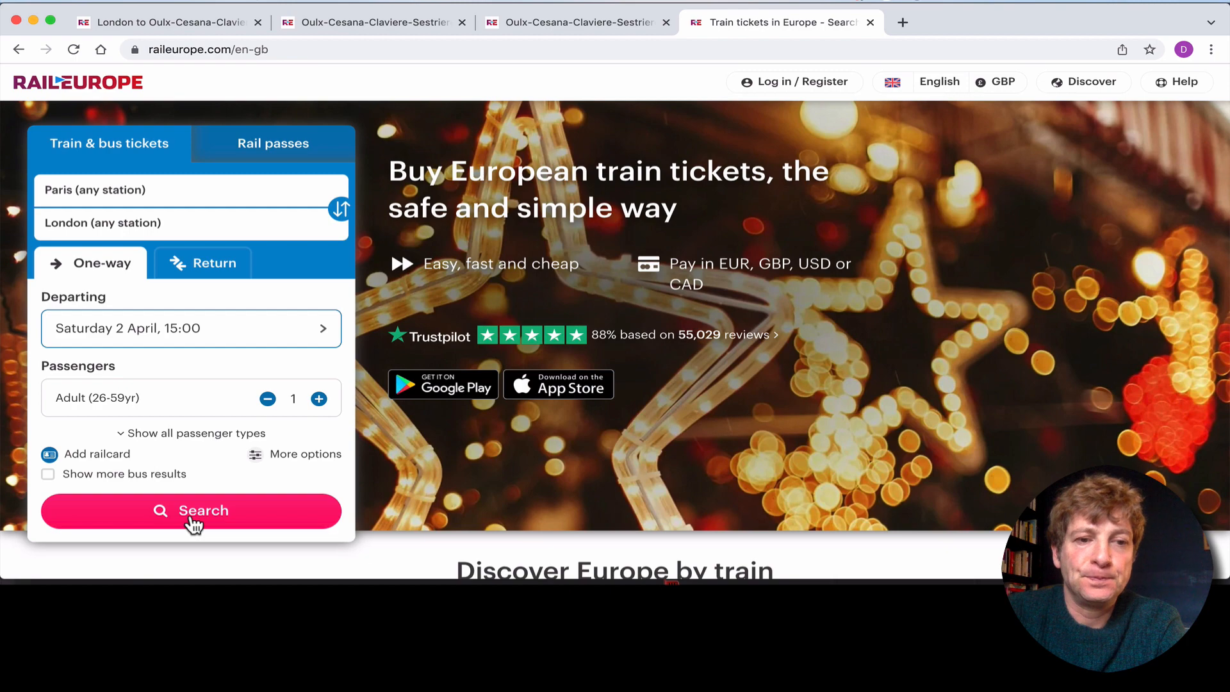
Search for Paris to London trains, select the direct 17:13 departure on 2 April and review its details
click(192, 519)
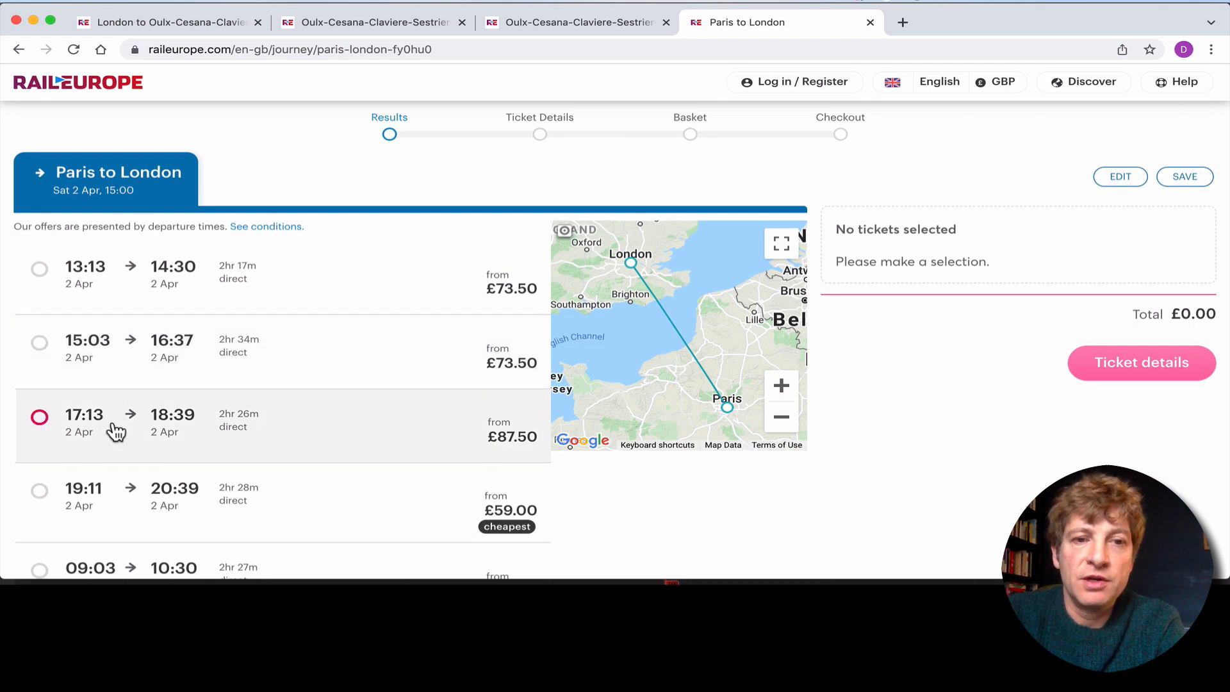
click(116, 431)
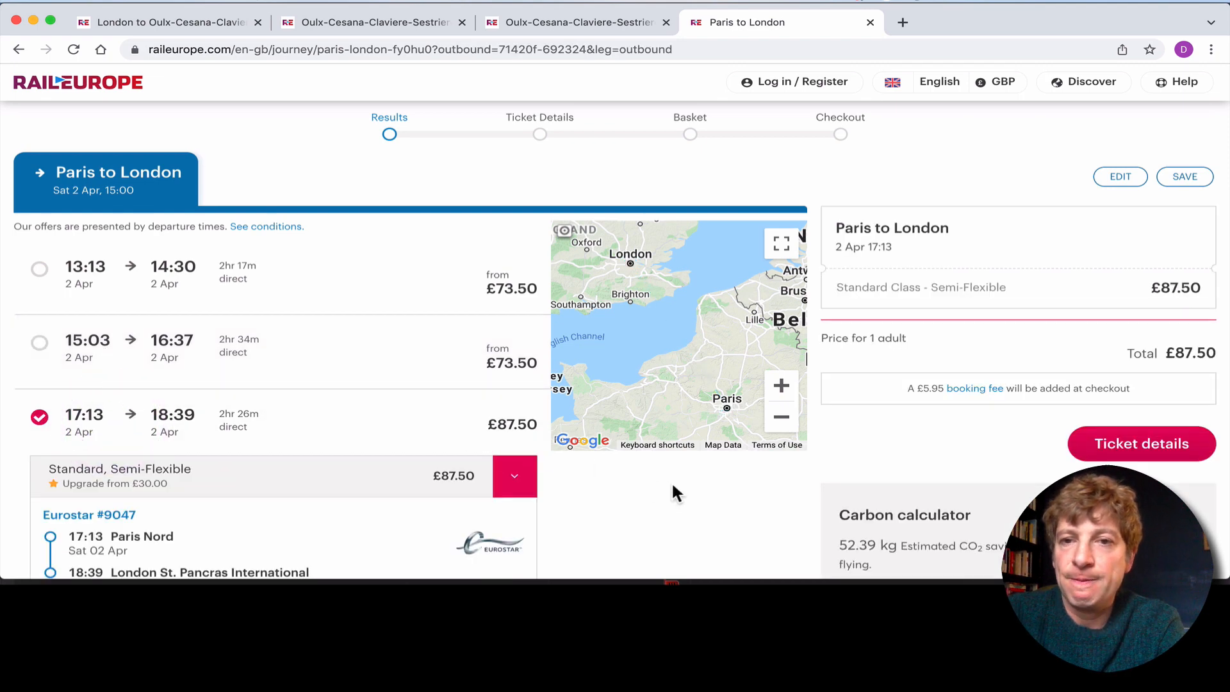
scroll(672, 487, down, 2)
scroll(673, 488, down, 2)
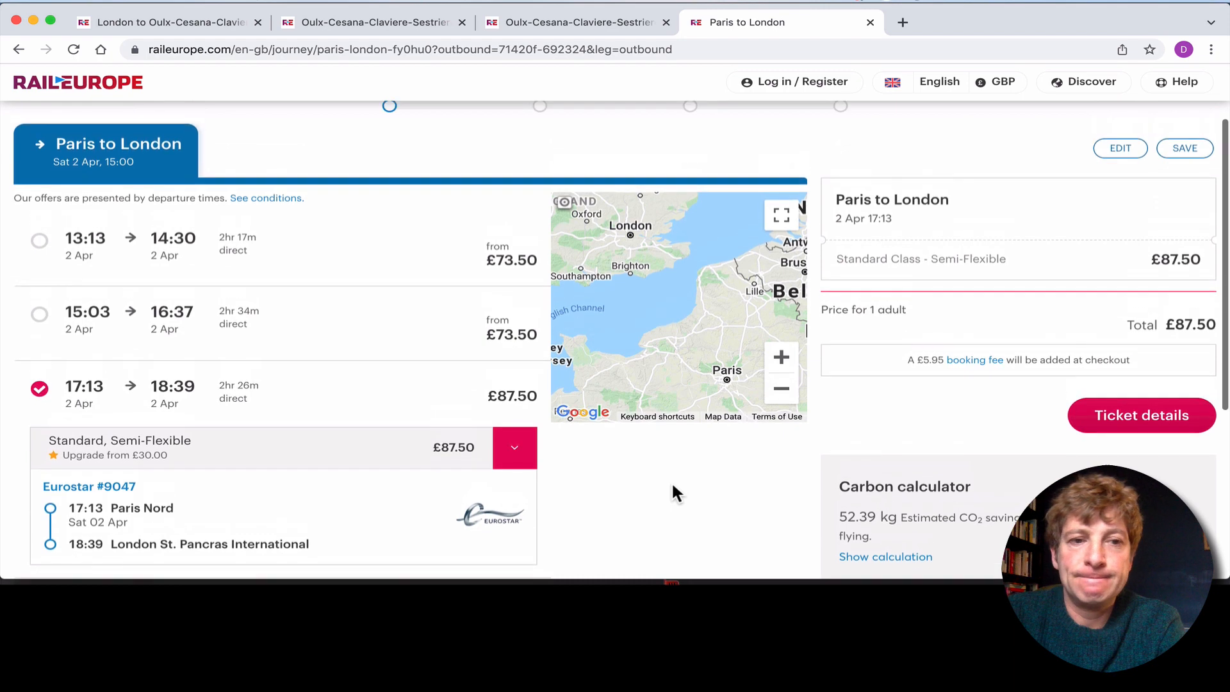
scroll(673, 490, down, 3)
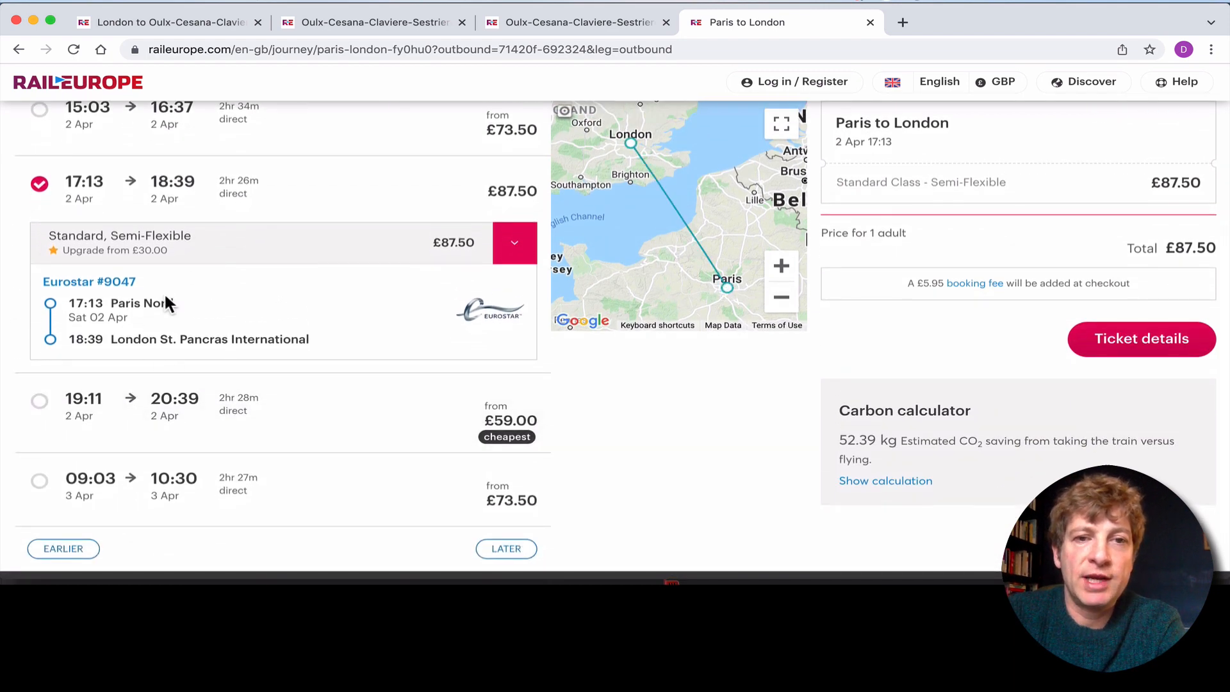
scroll(163, 304, up, 2)
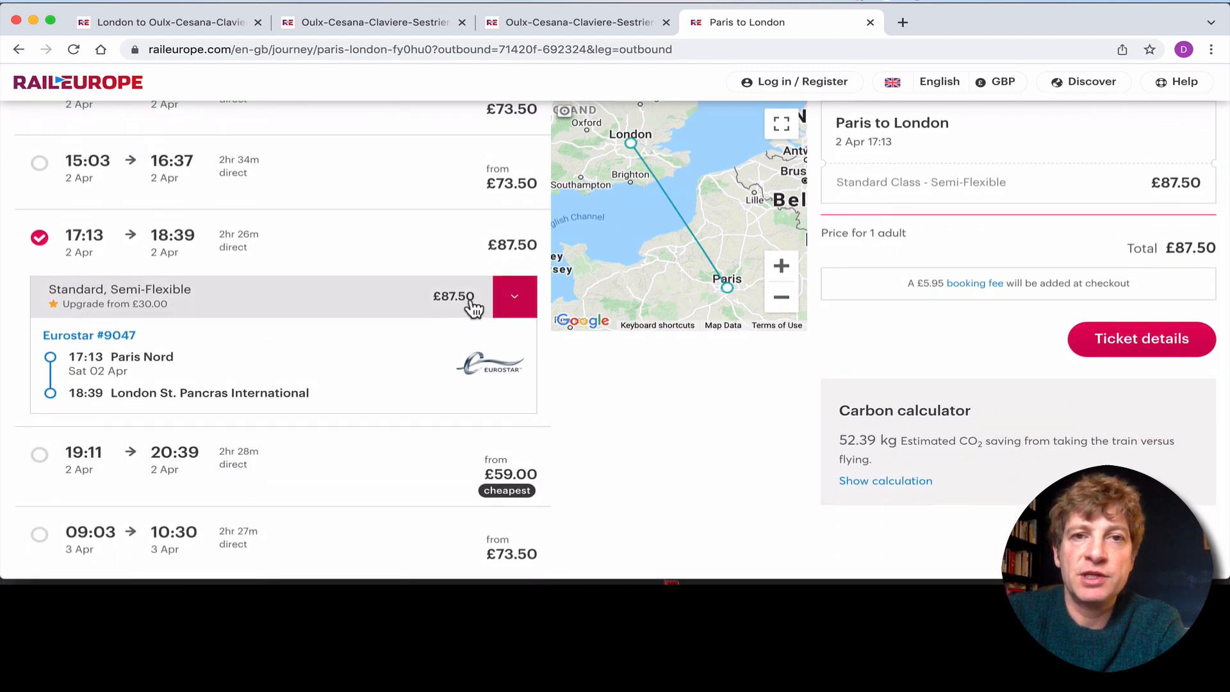
scroll(474, 308, up, 5)
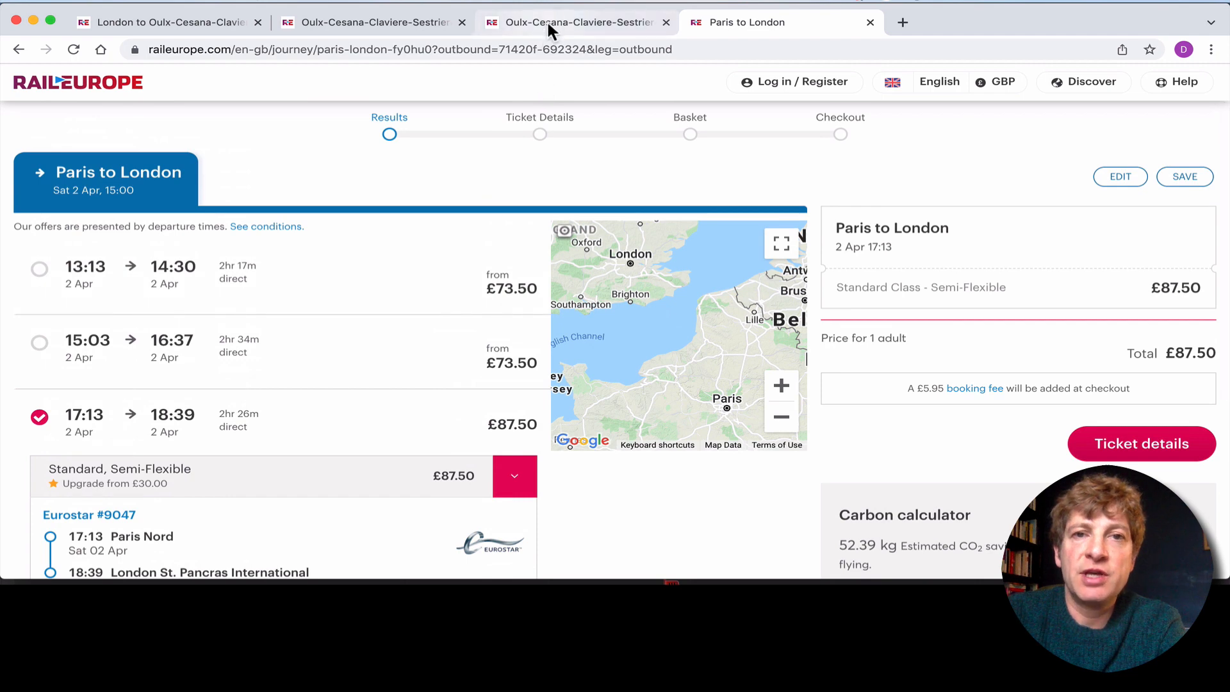
Compare the Oulx to Paris train's arrival time with the selected Paris to London departure
click(547, 20)
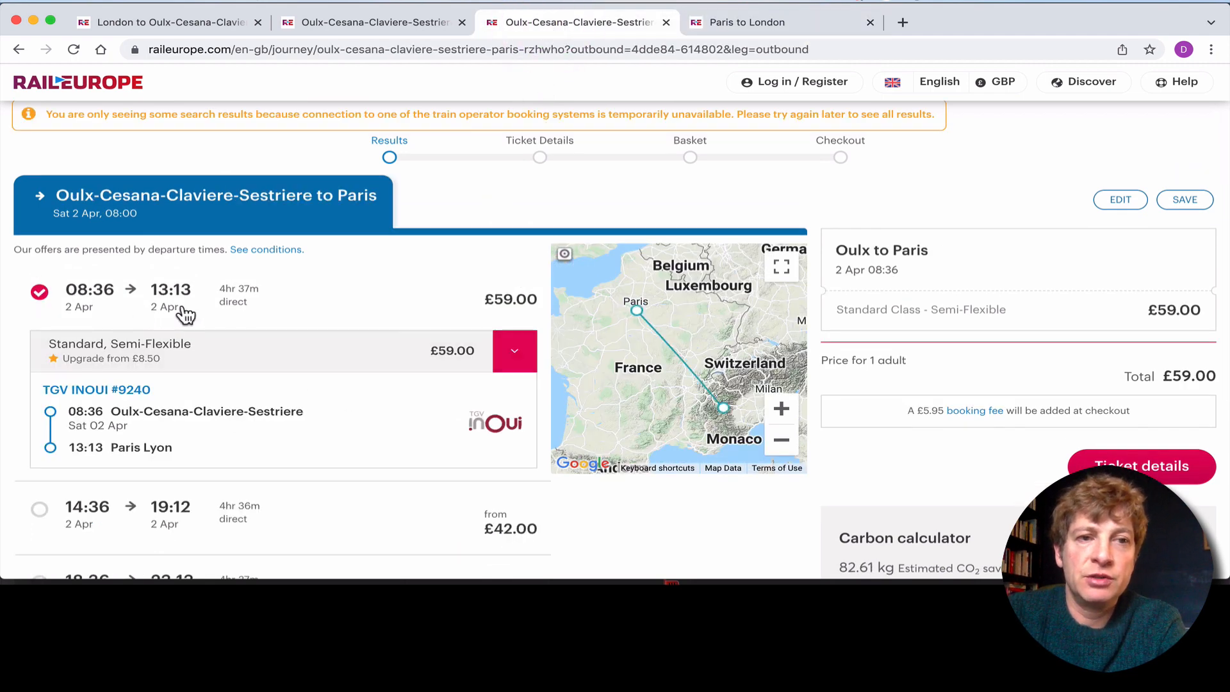
click(747, 19)
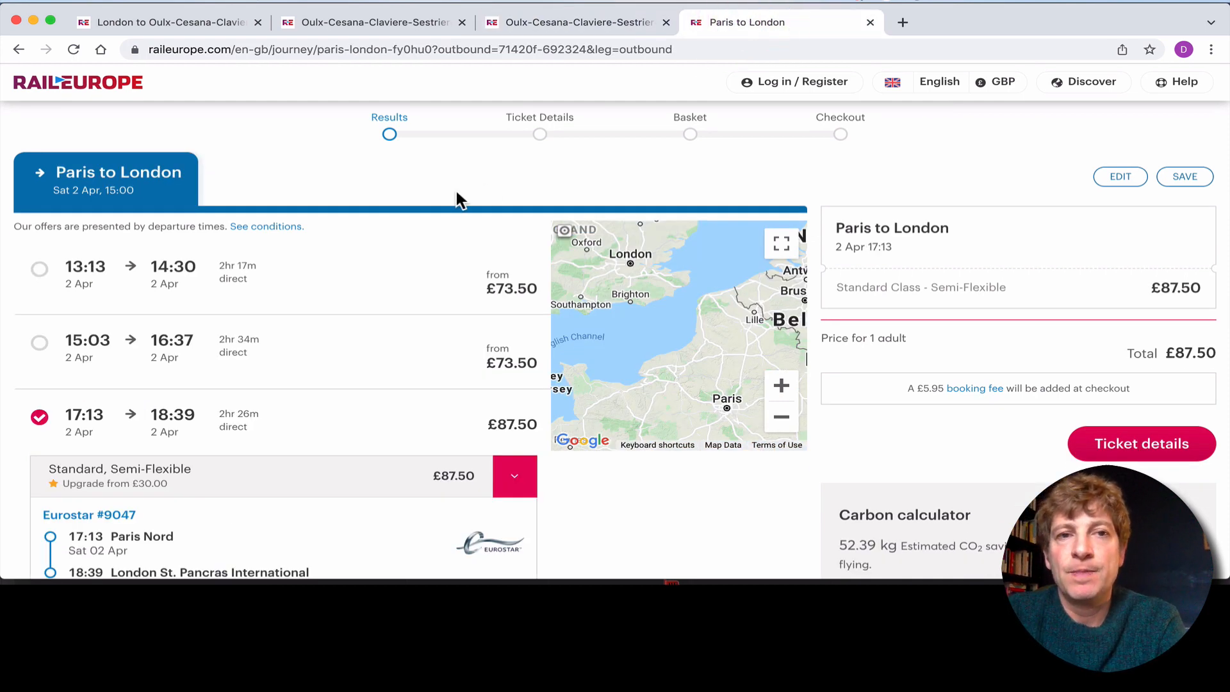
click(216, 22)
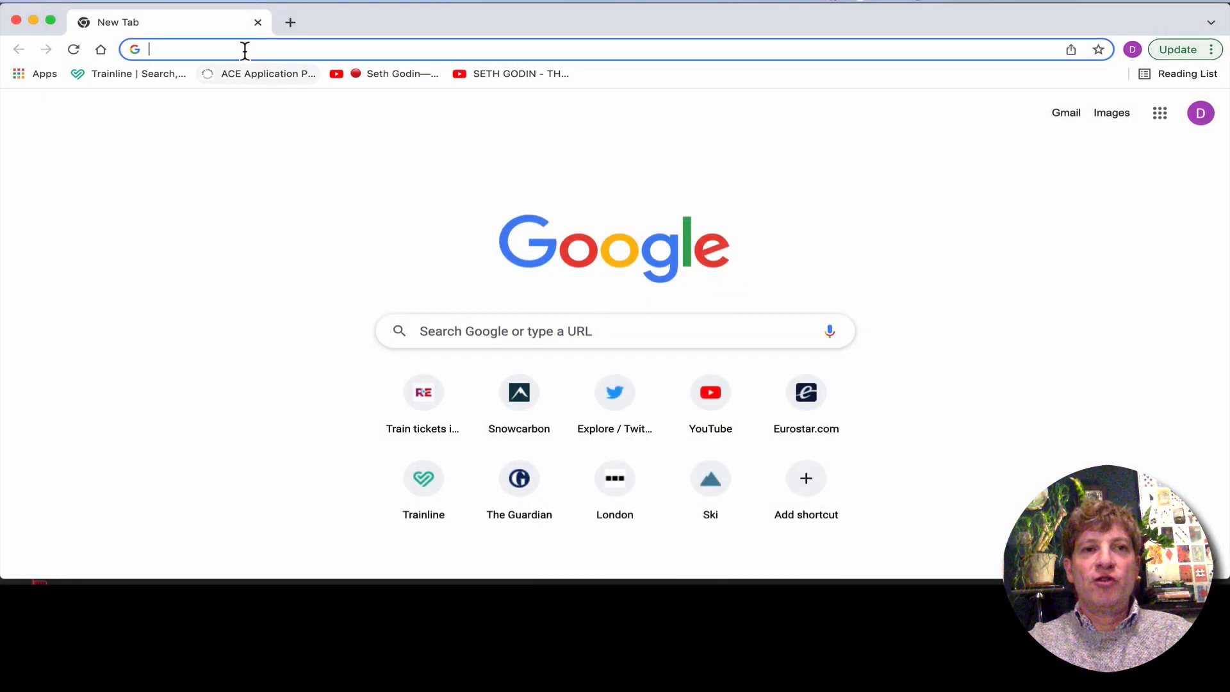
Open raileurope.com/en-gb in the empty browser tab to start a fresh journey search
click(245, 50)
text(rai)
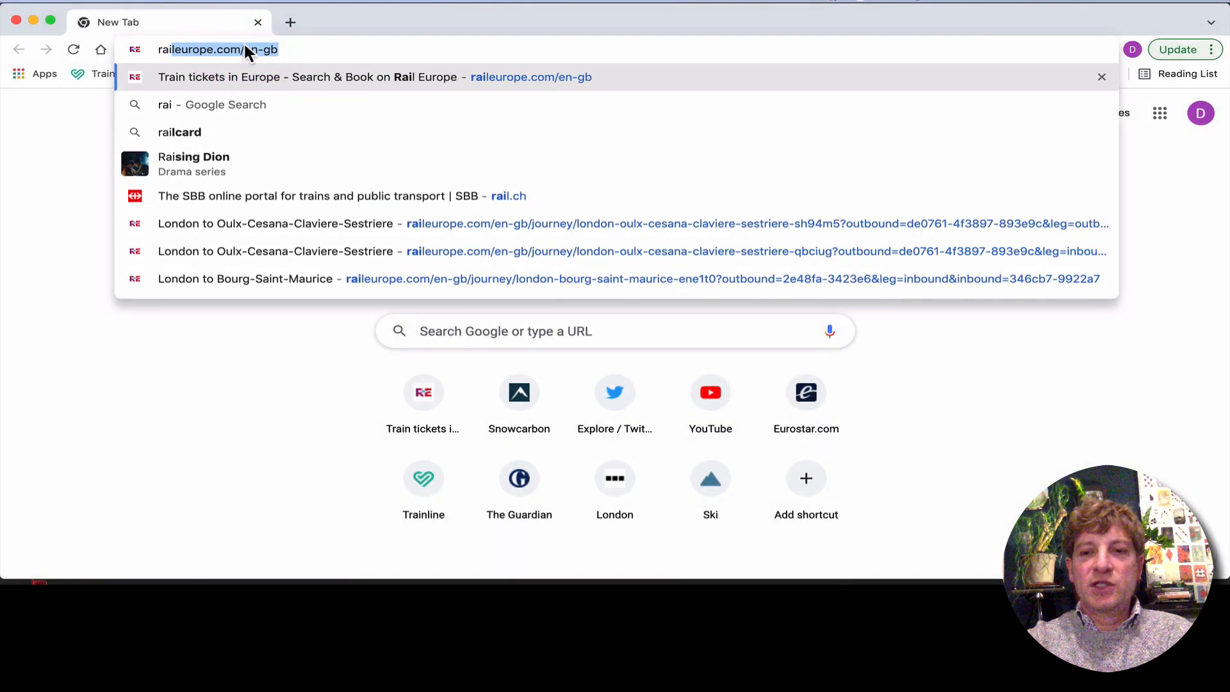
key(Return)
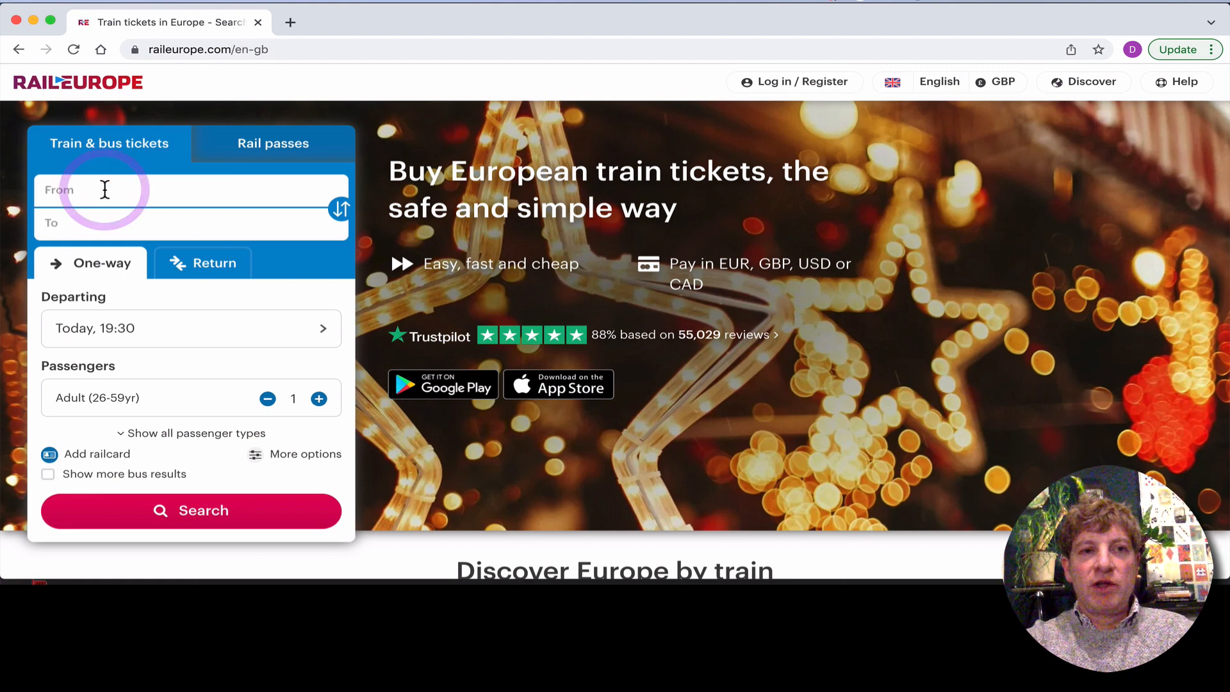
Set the journey from London (any station) to Bourg-Saint-Maurice
text(lond)
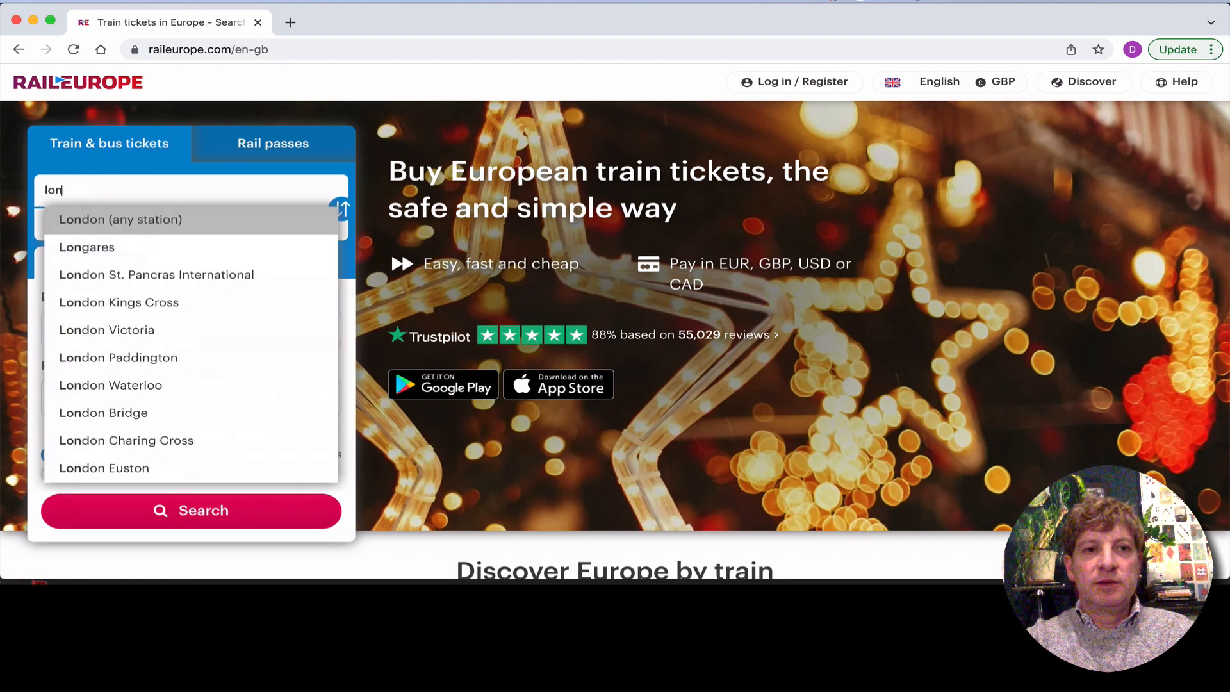
click(100, 229)
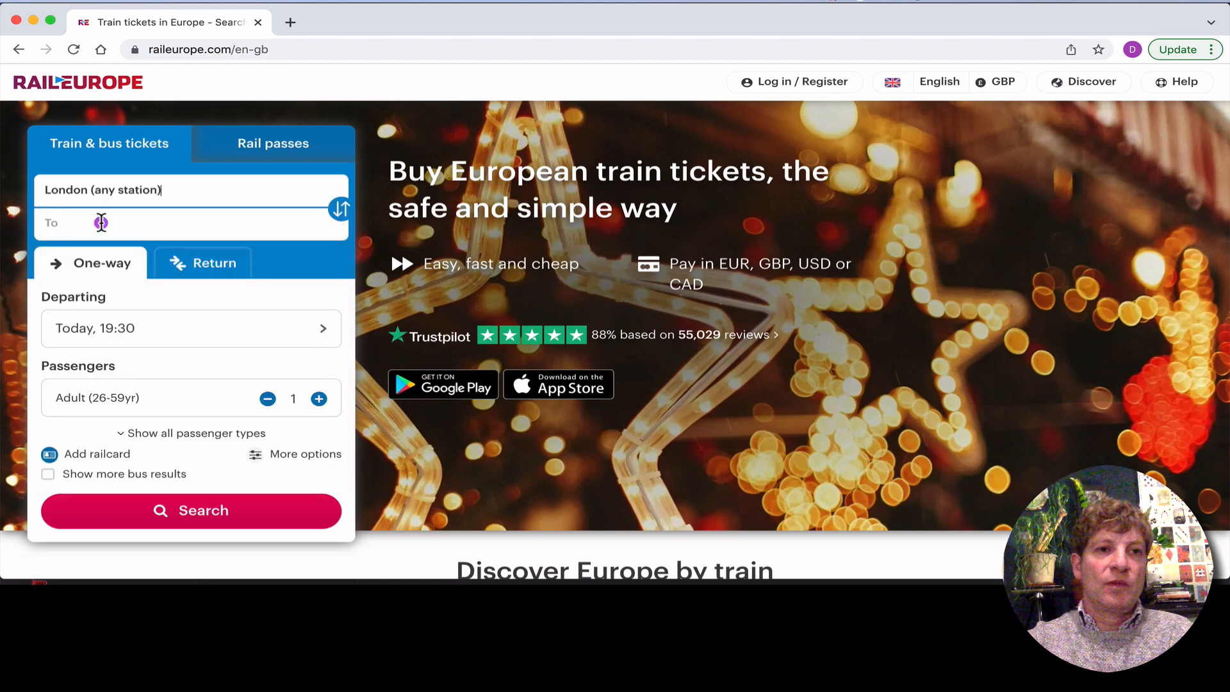
click(99, 225)
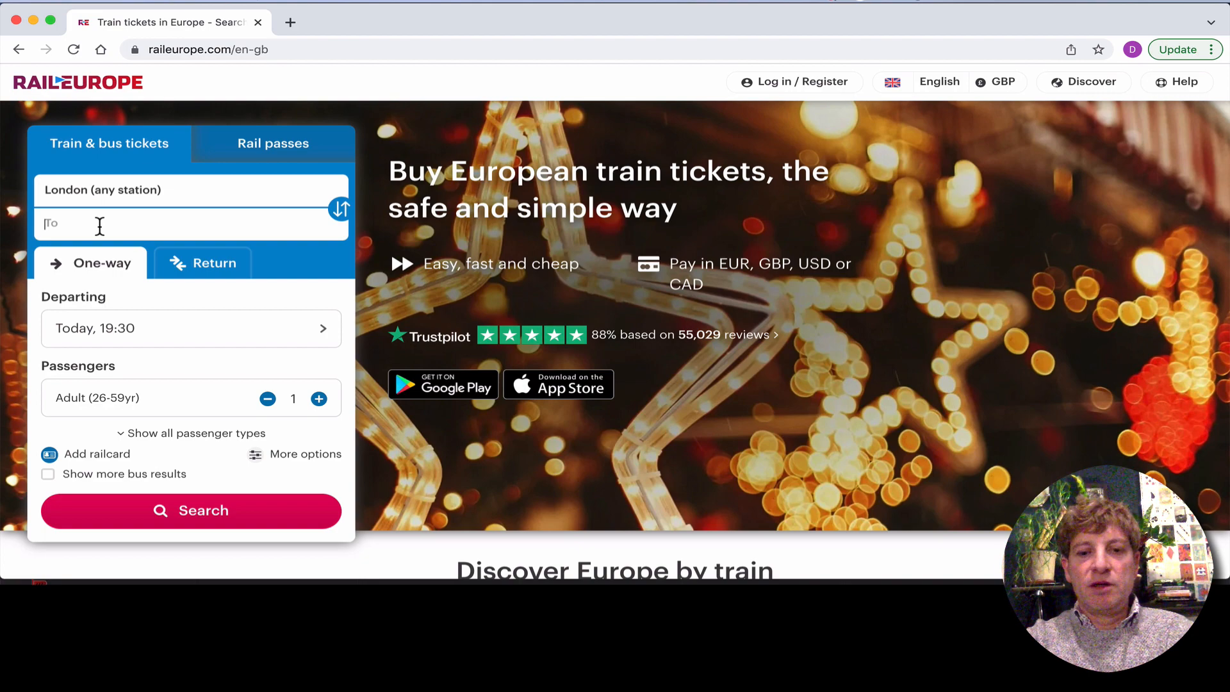
text(brou)
key(BackSpace)
key(BackSpace)
key(BackSpace)
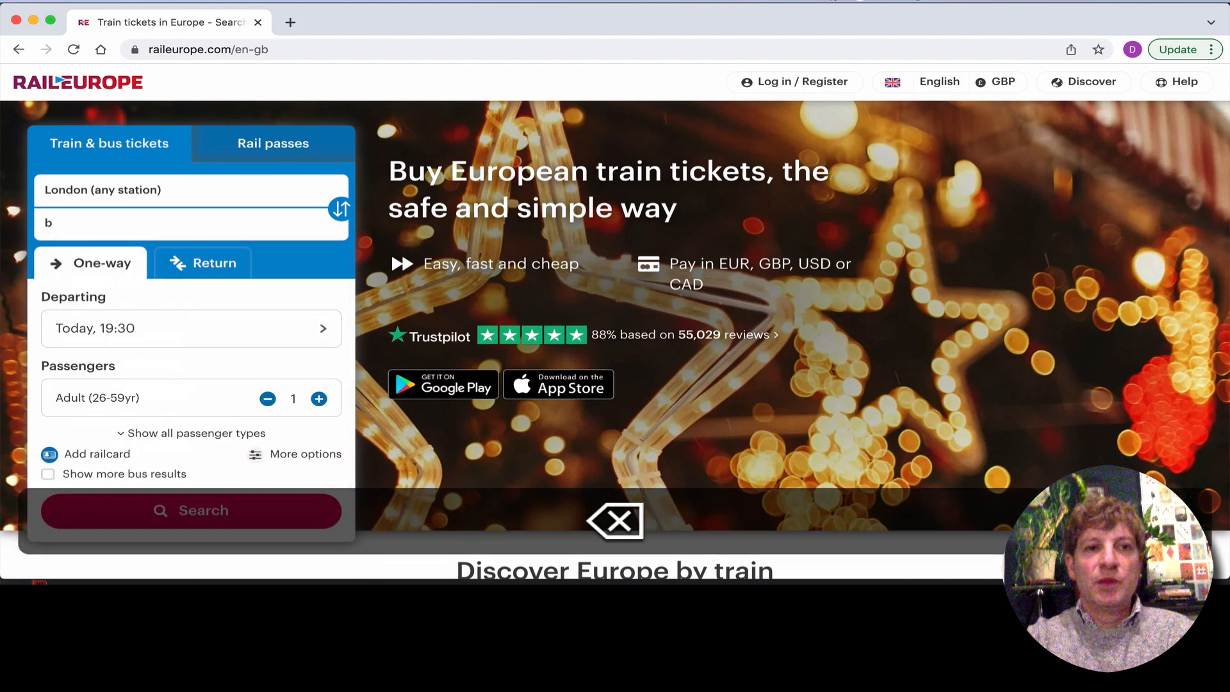
text(ourg)
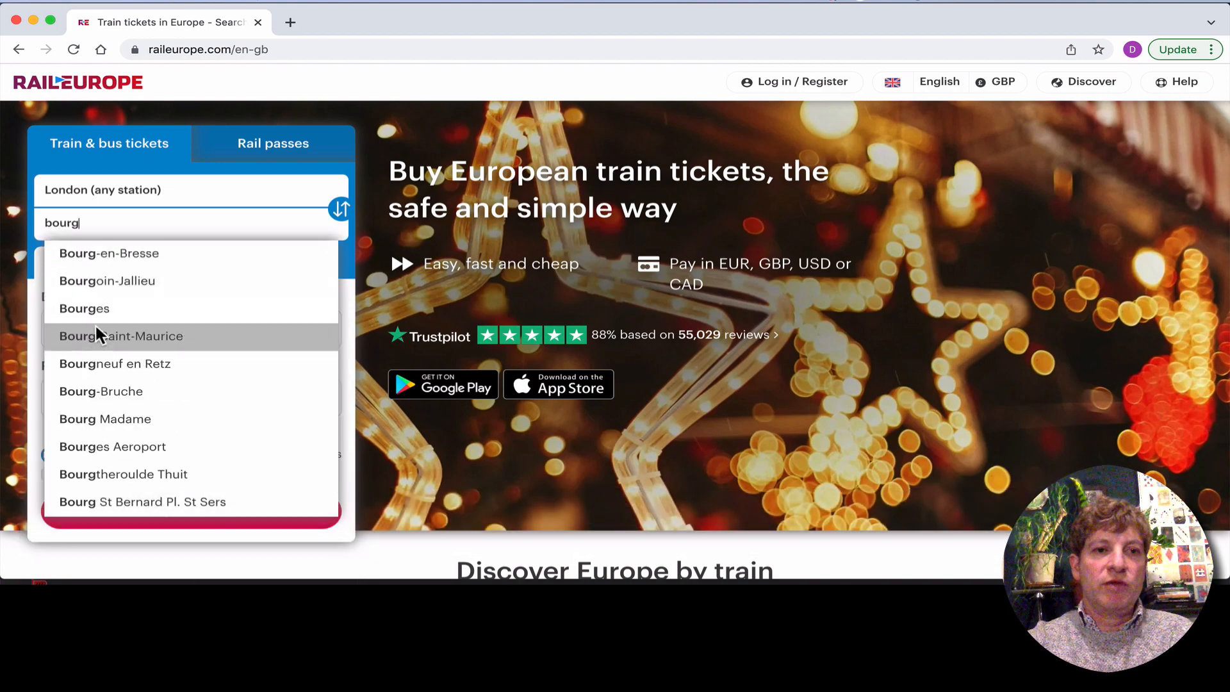
click(101, 349)
Set the outbound departure to Saturday 26 March at 08:00
click(148, 332)
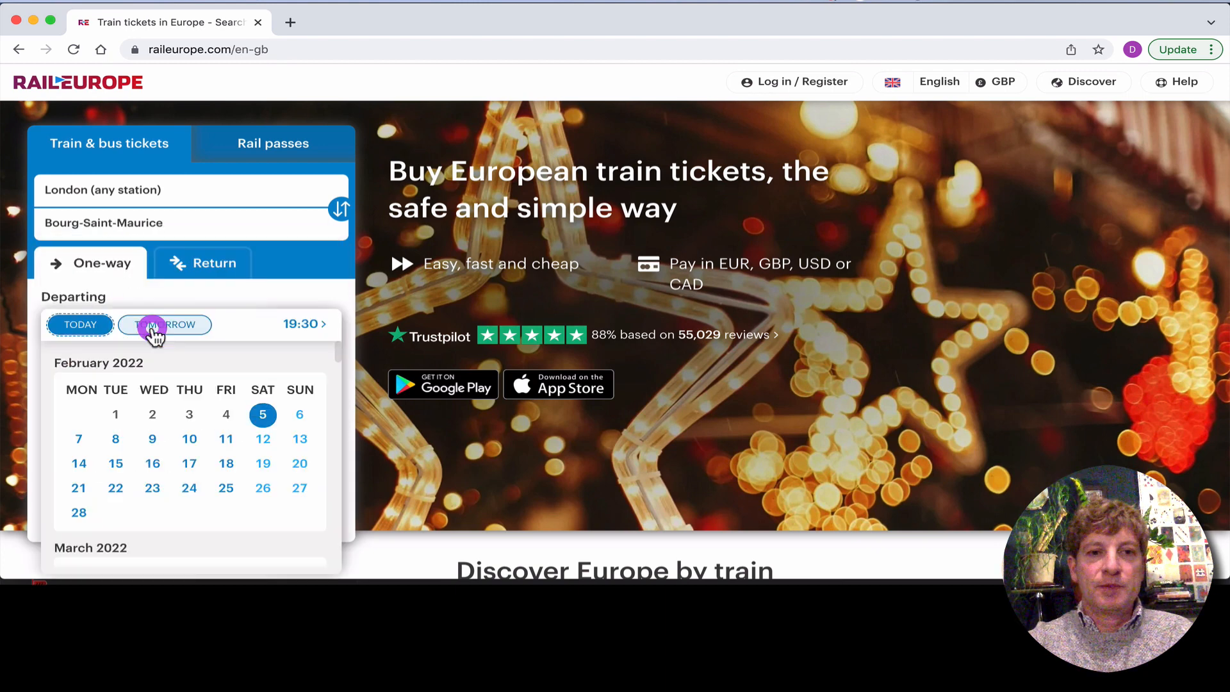
scroll(238, 371, down, 4)
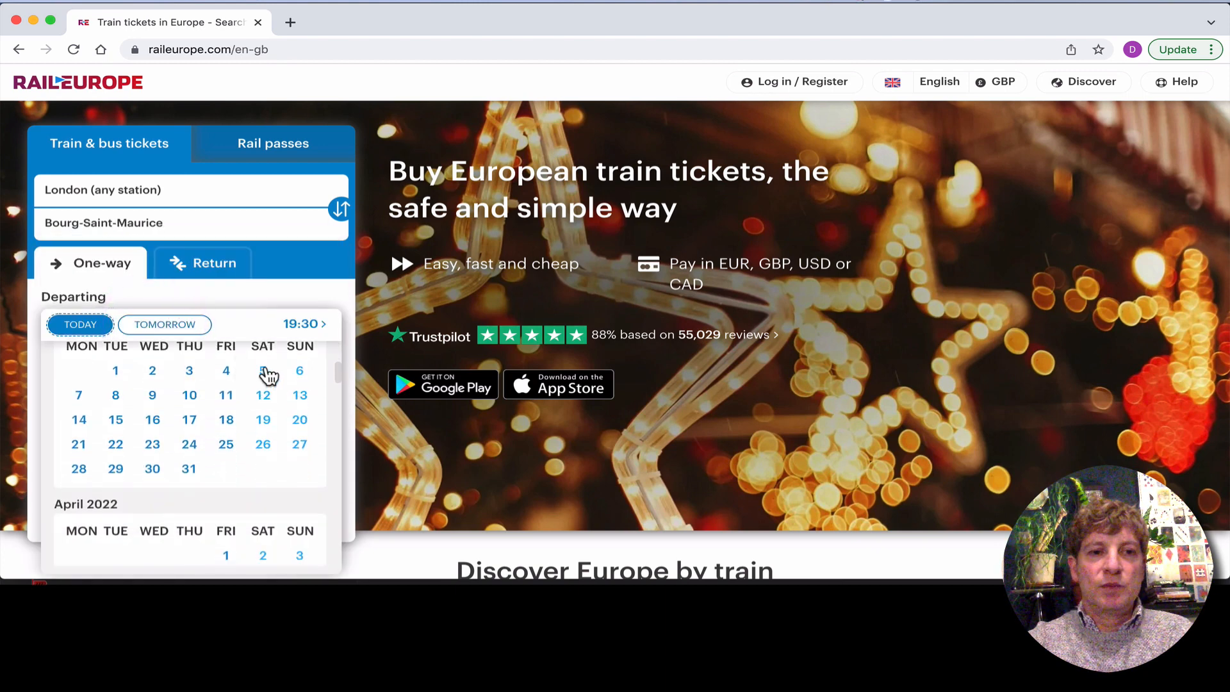
scroll(268, 375, down, 2)
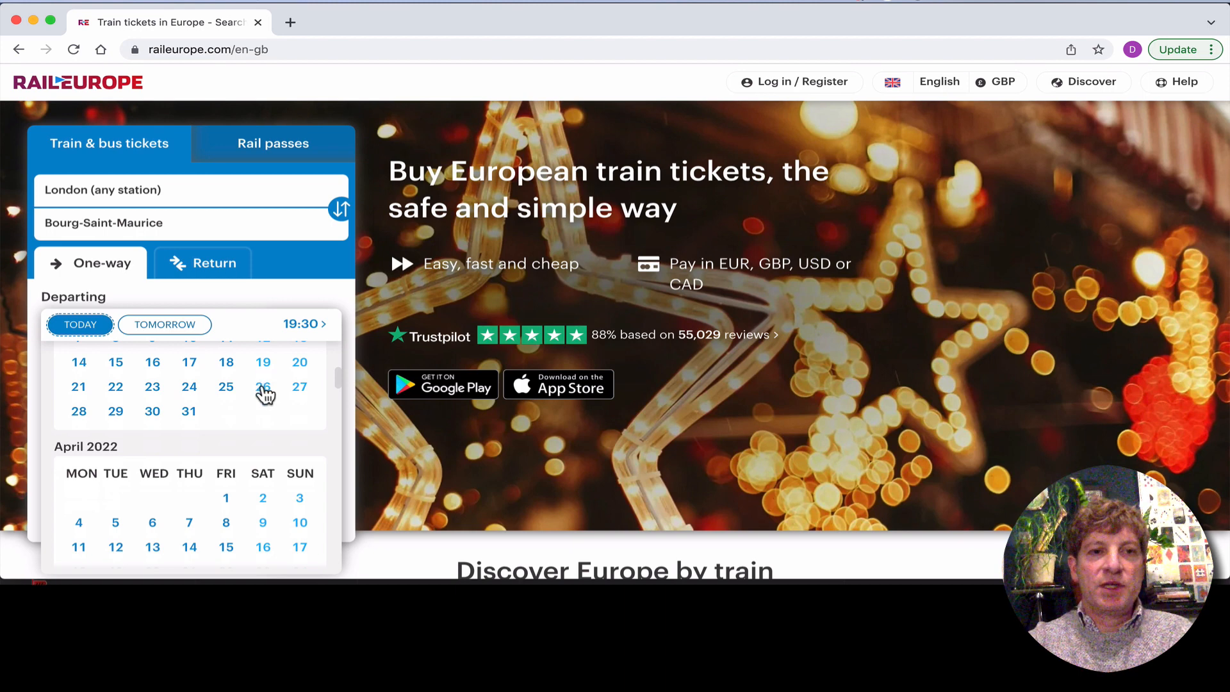
click(264, 392)
scroll(393, 355, up, 5)
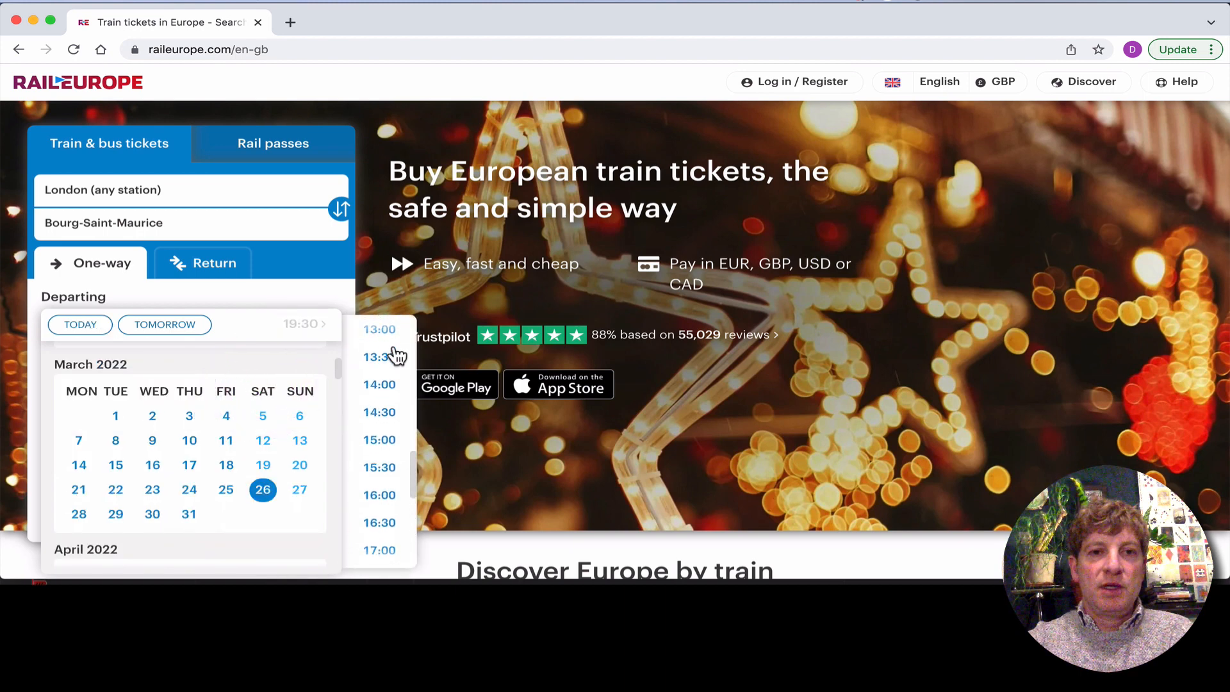
scroll(379, 382, up, 5)
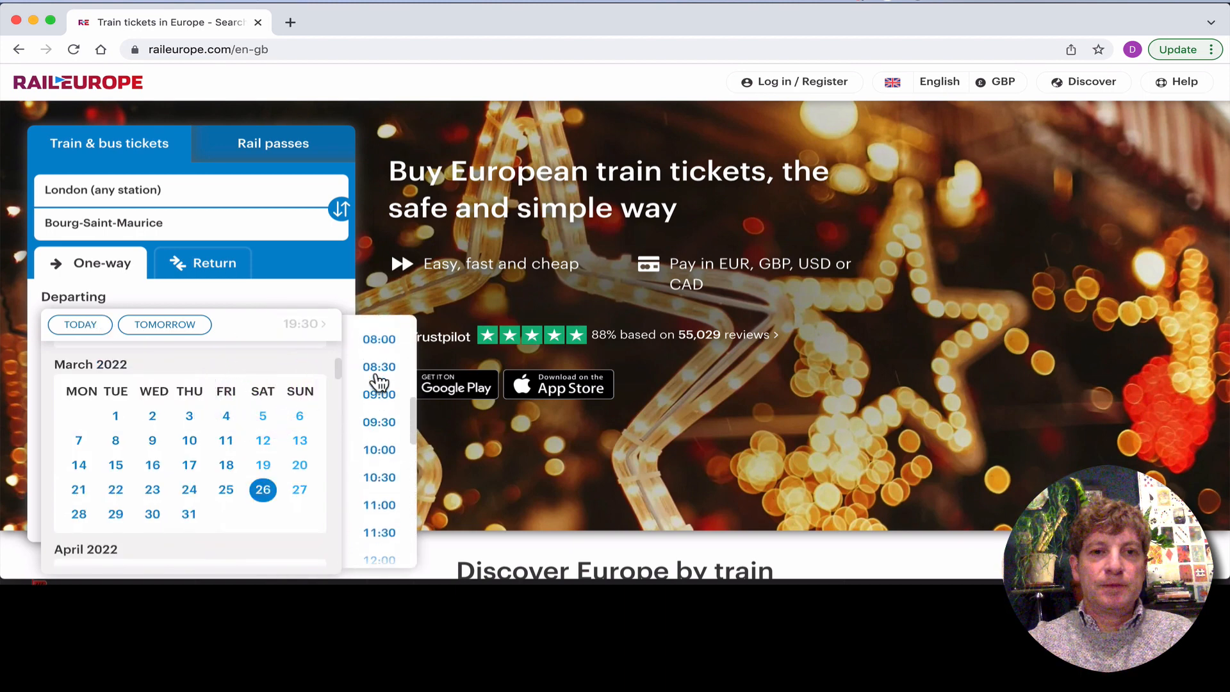
click(378, 341)
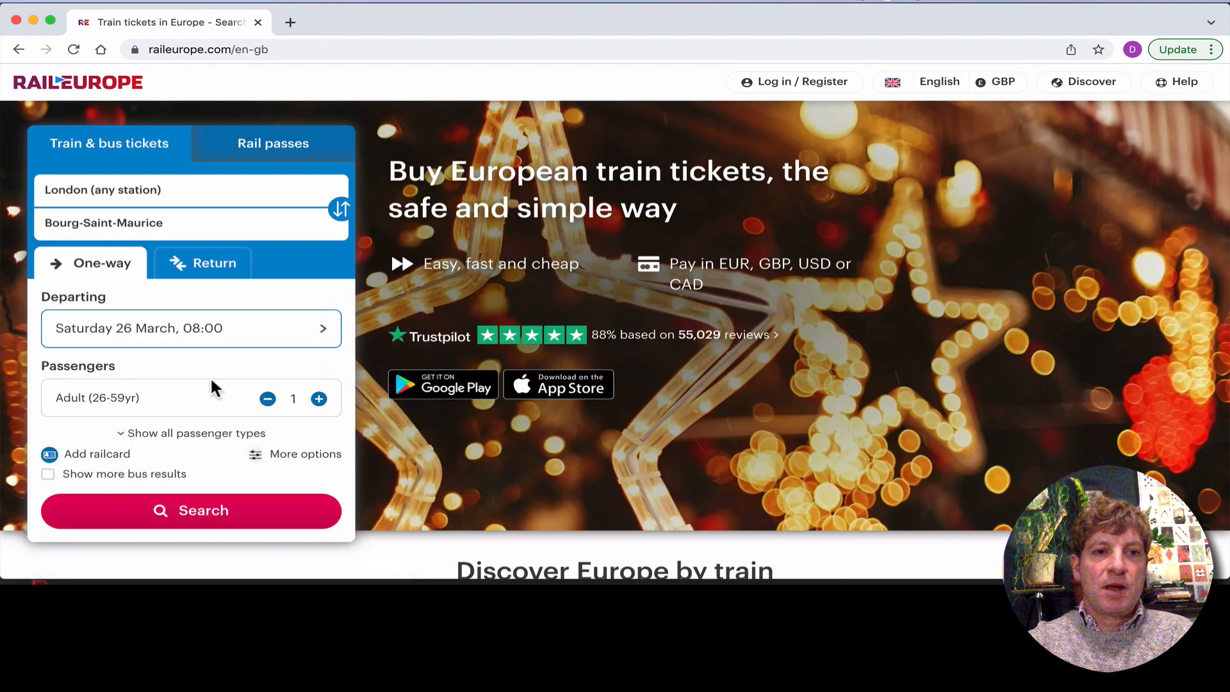
Make the trip a return, with the journey back on Saturday 2 April at 08:00
click(211, 263)
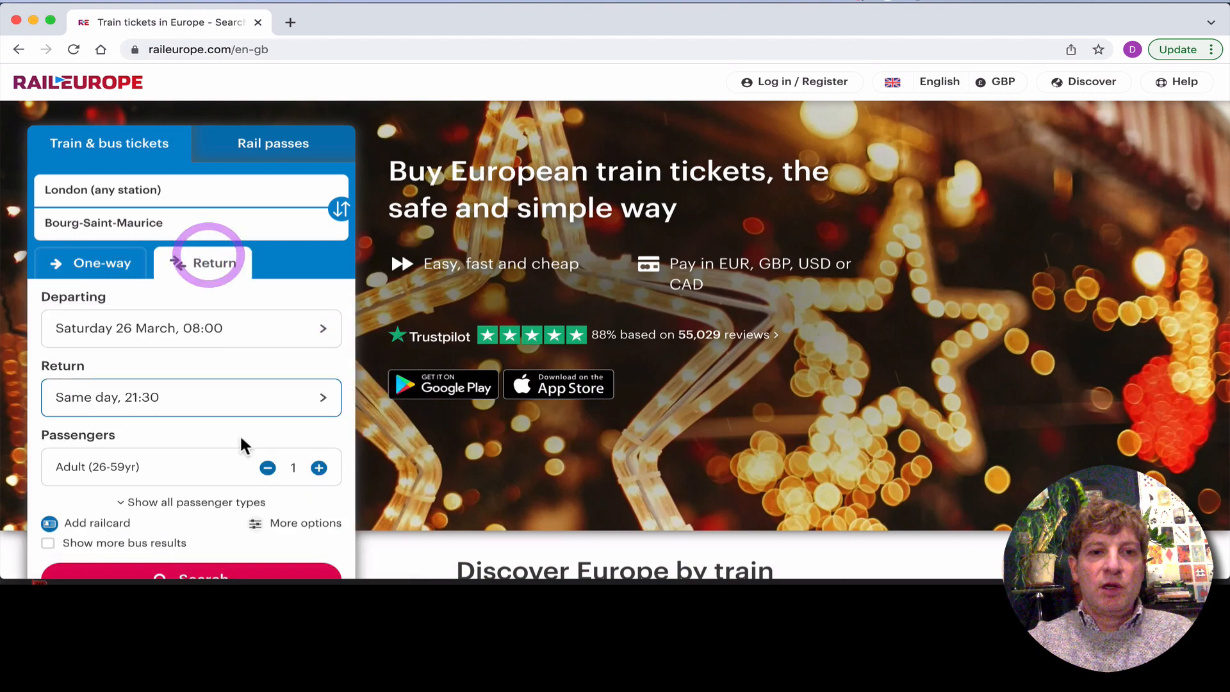
scroll(241, 442, down, 3)
scroll(224, 359, down, 2)
scroll(216, 266, up, 2)
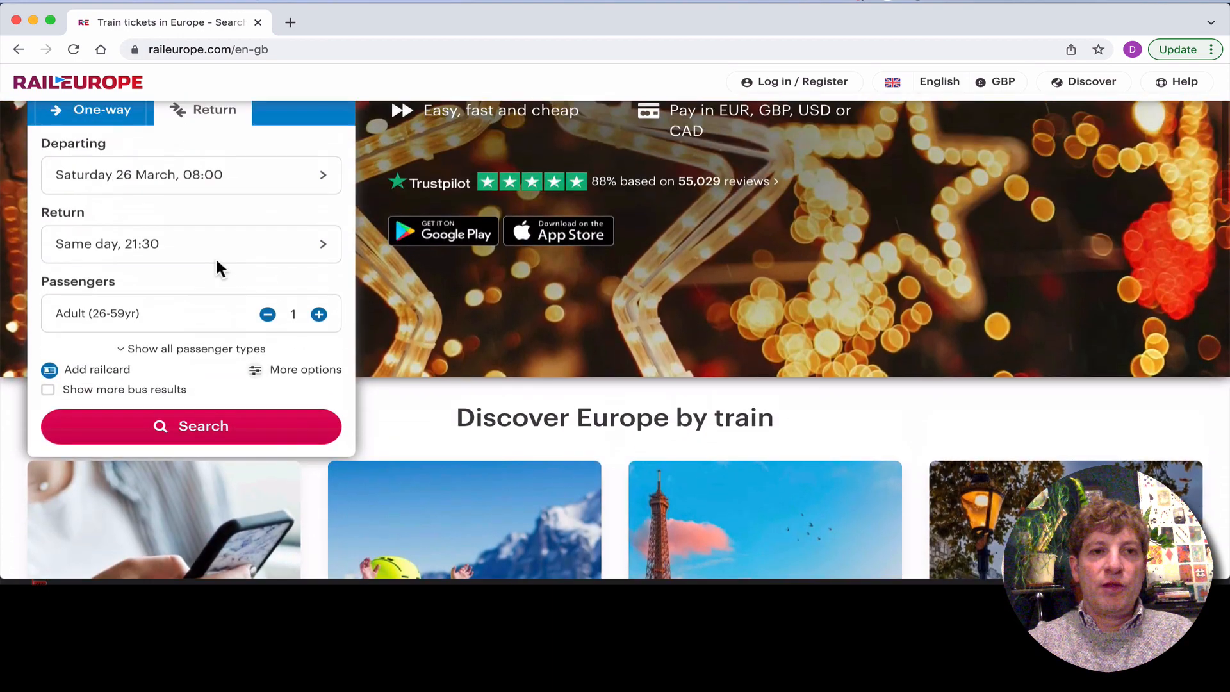
click(252, 240)
scroll(247, 385, down, 3)
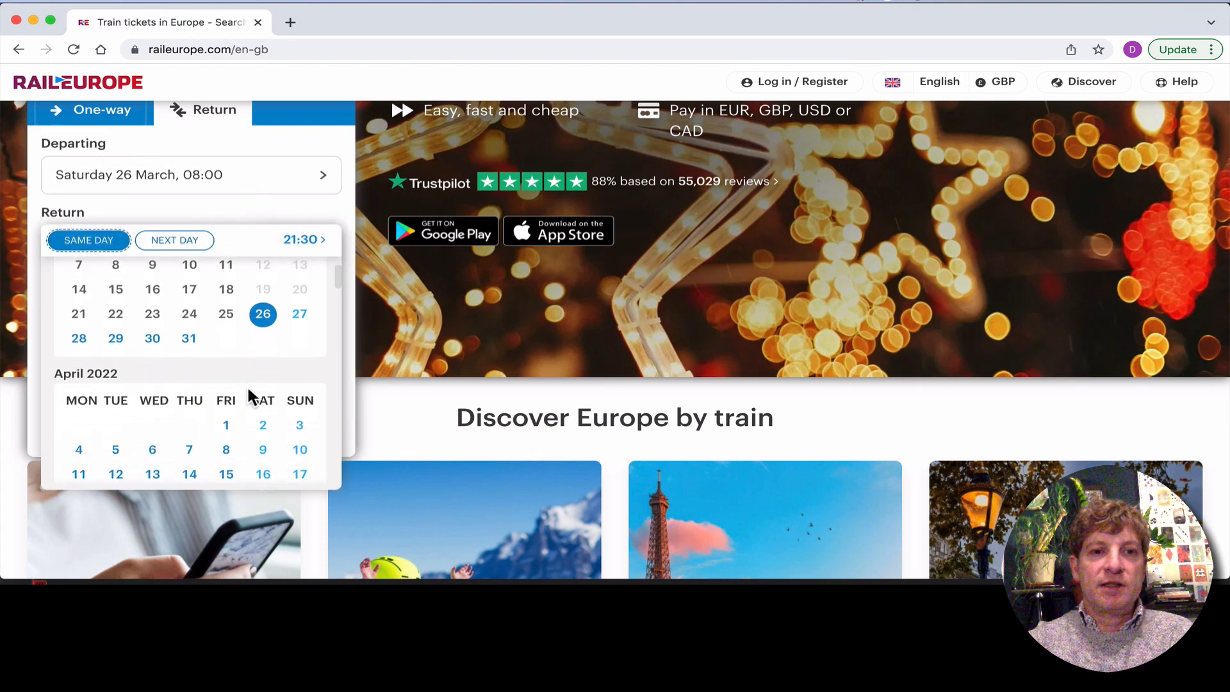
click(263, 425)
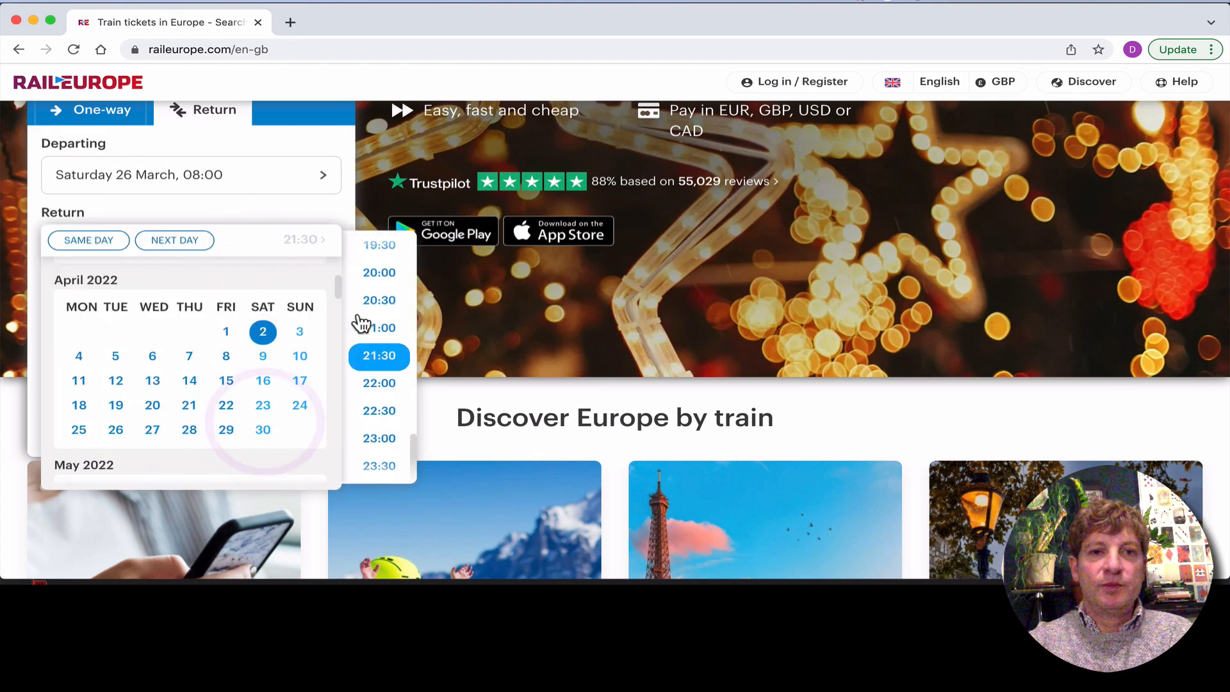
scroll(358, 324, up, 8)
scroll(359, 322, up, 5)
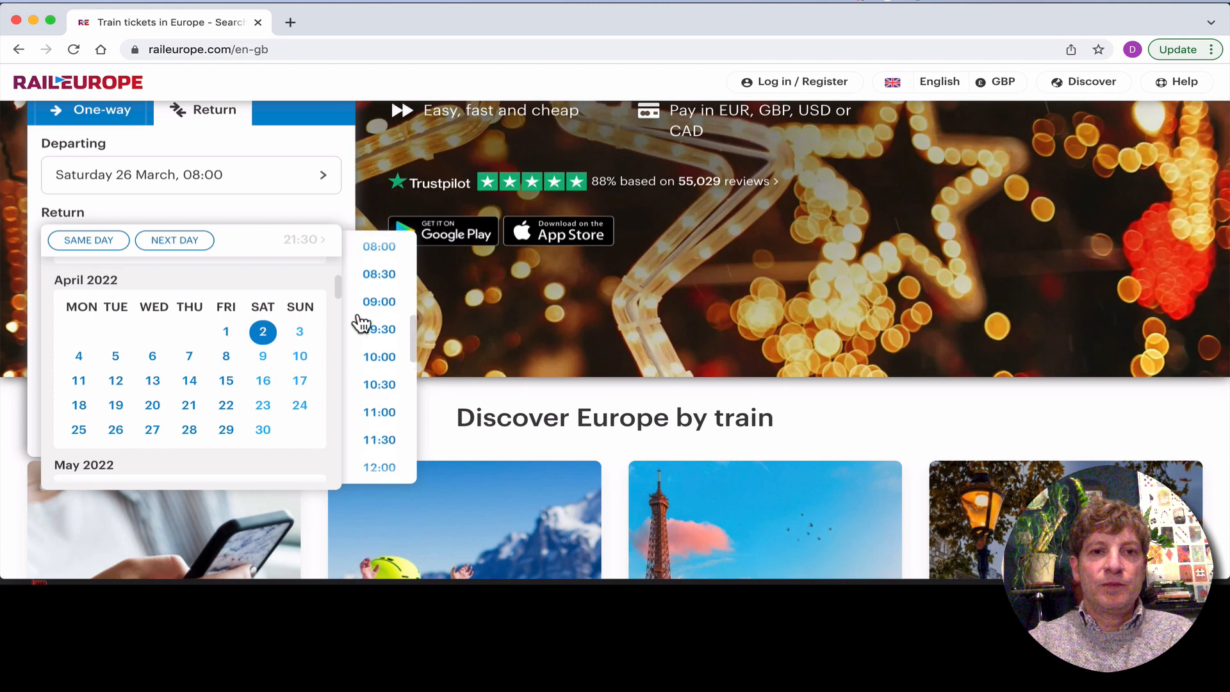
click(378, 271)
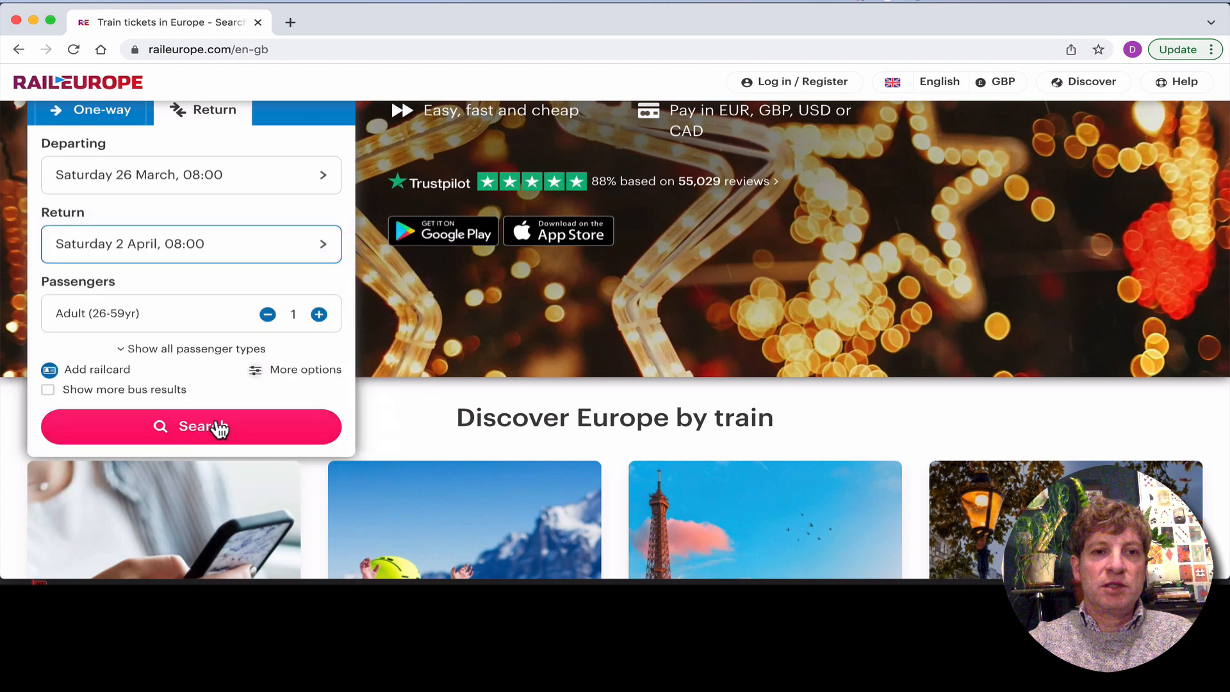
Search for trains, select the 08:01 to 18:37 outbound journey on 26 March and review its legs
click(218, 427)
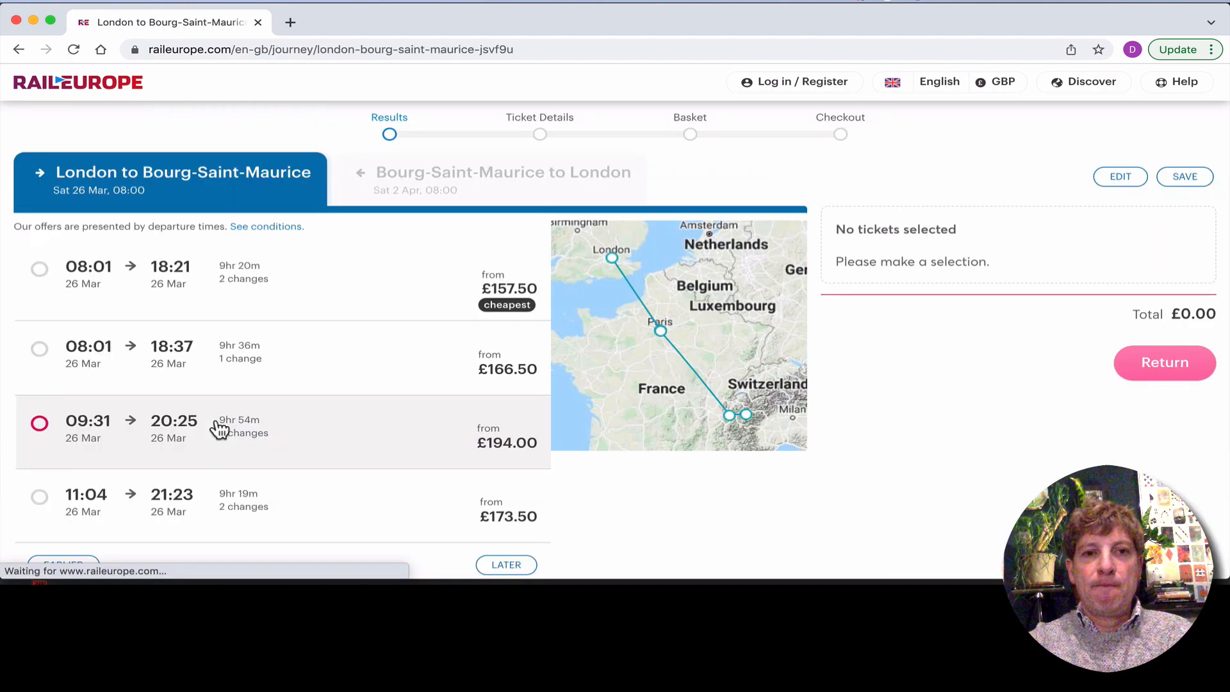
scroll(215, 422, down, 1)
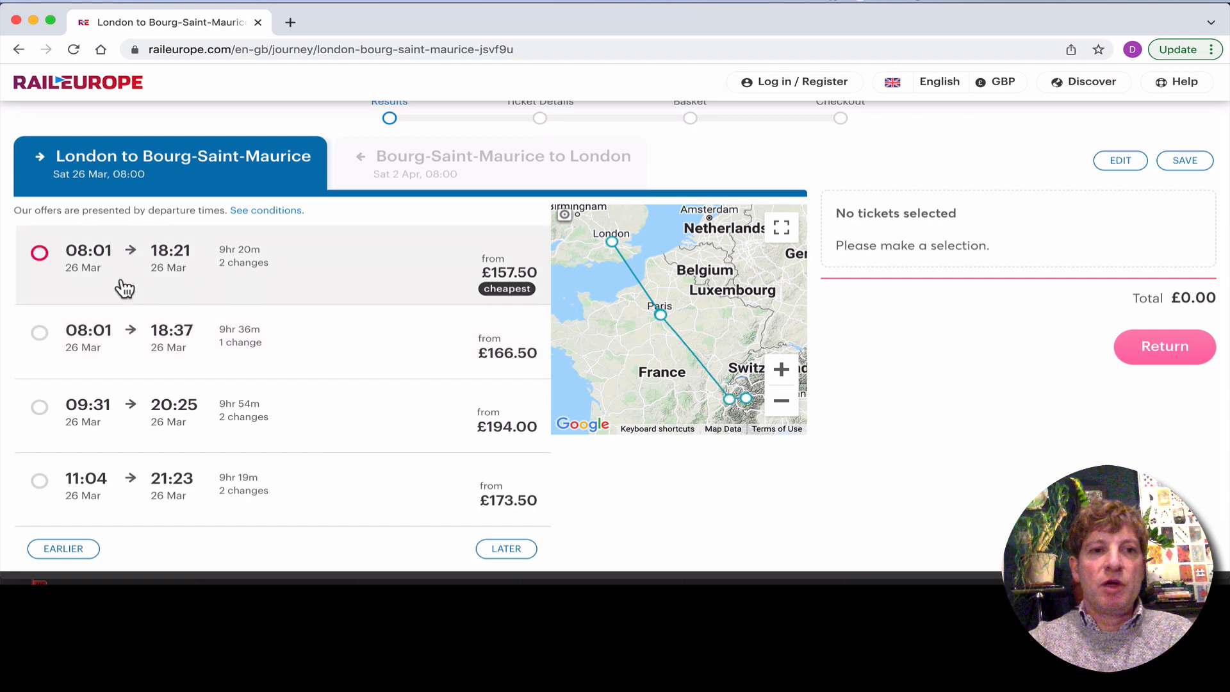
click(123, 352)
scroll(296, 454, down, 3)
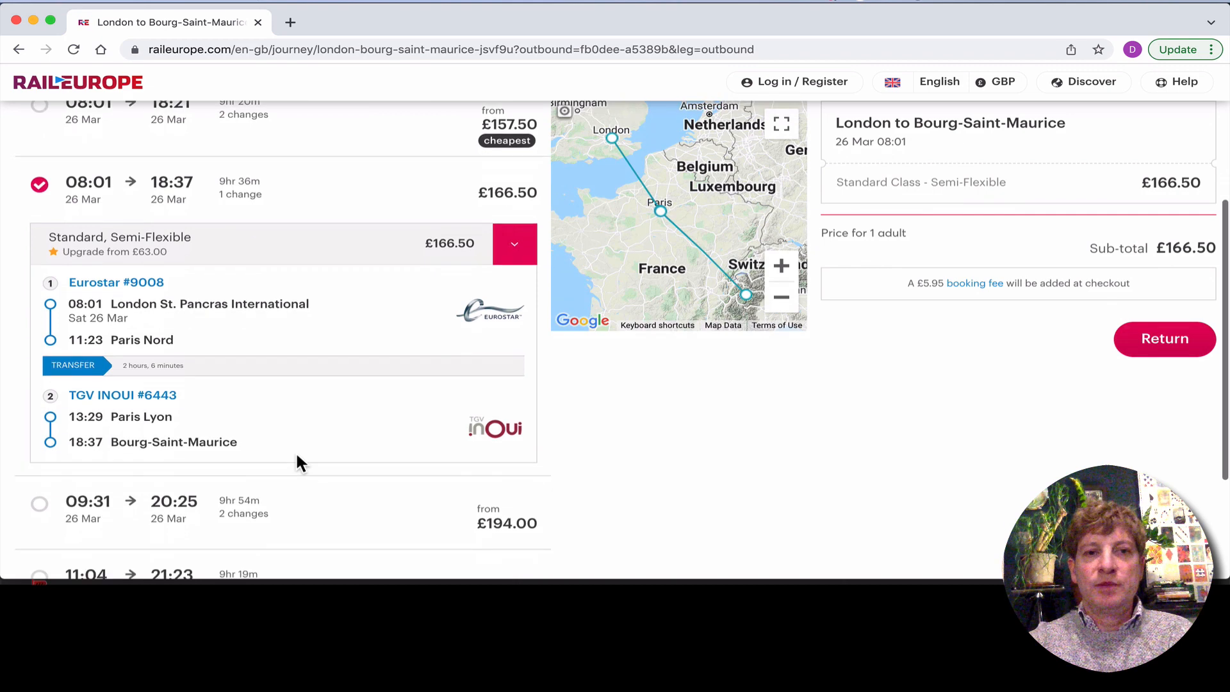
scroll(297, 457, up, 3)
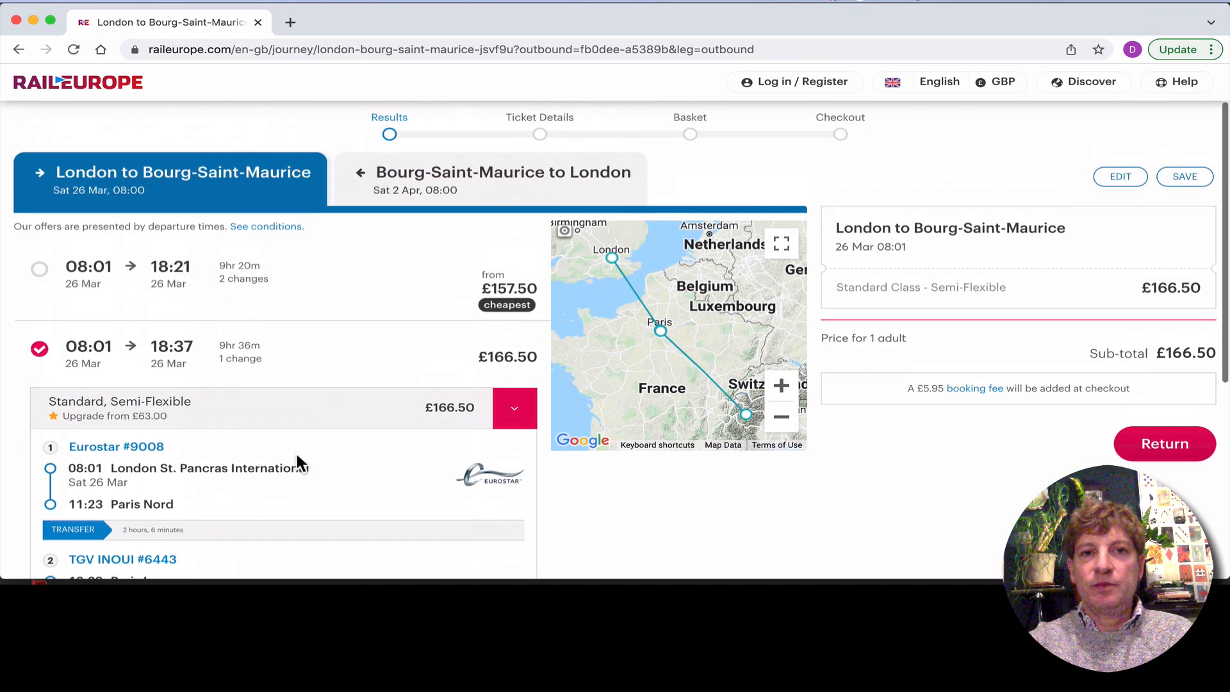
scroll(283, 378, down, 1)
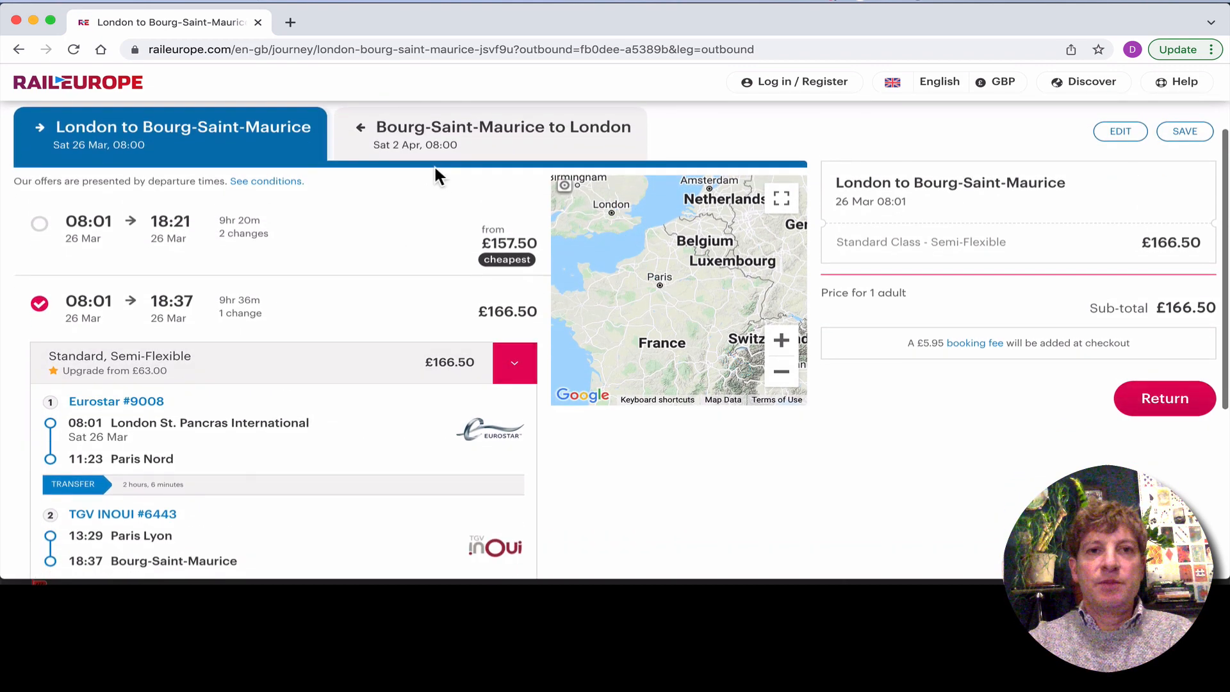
Select the 10:38 to 20:39 return journey from Bourg-Saint-Maurice on 2 April and review its connections
click(424, 143)
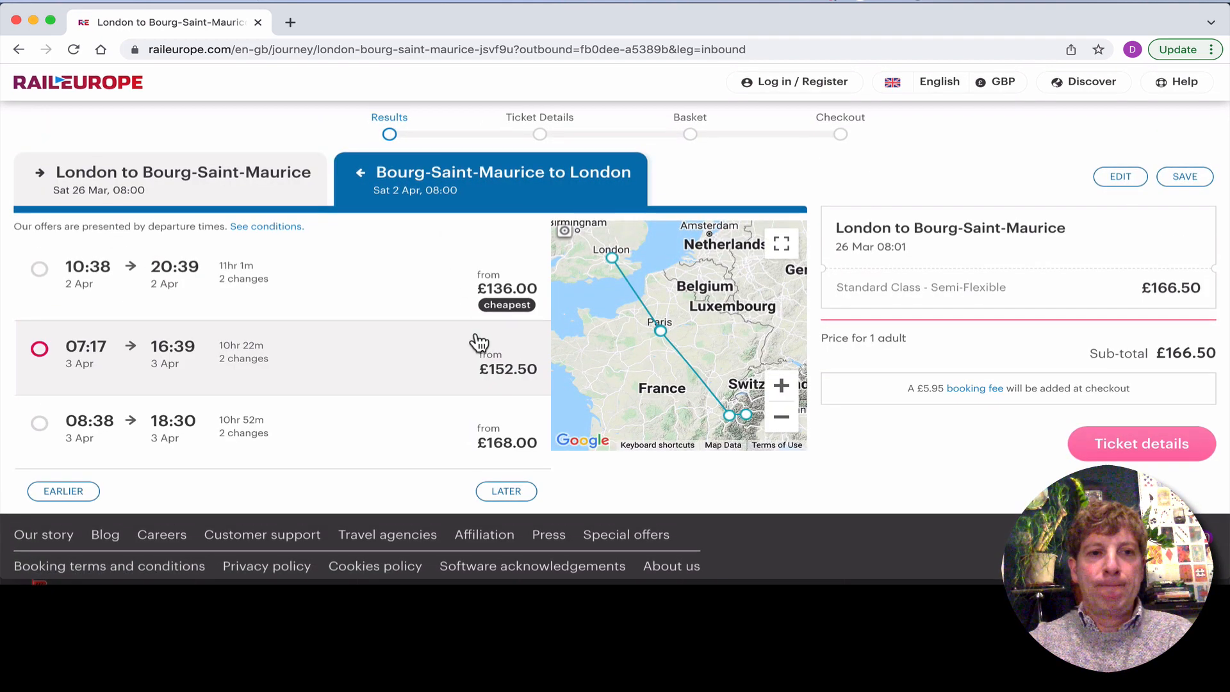
scroll(479, 343, down, 1)
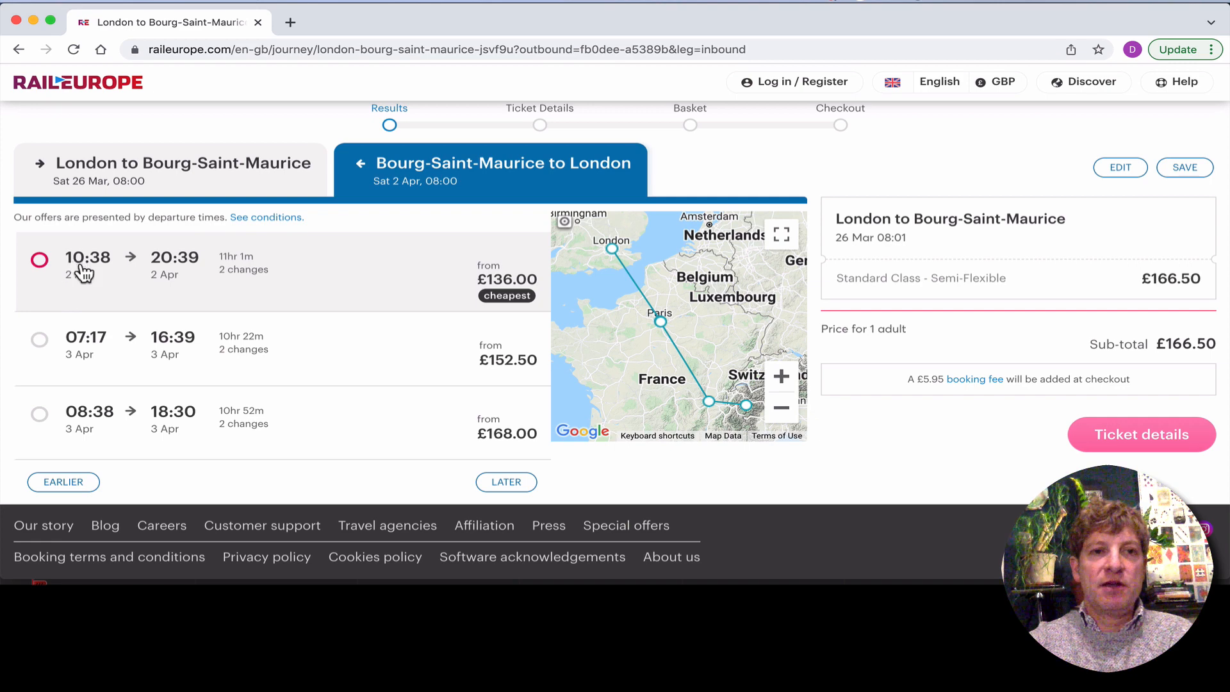
click(133, 268)
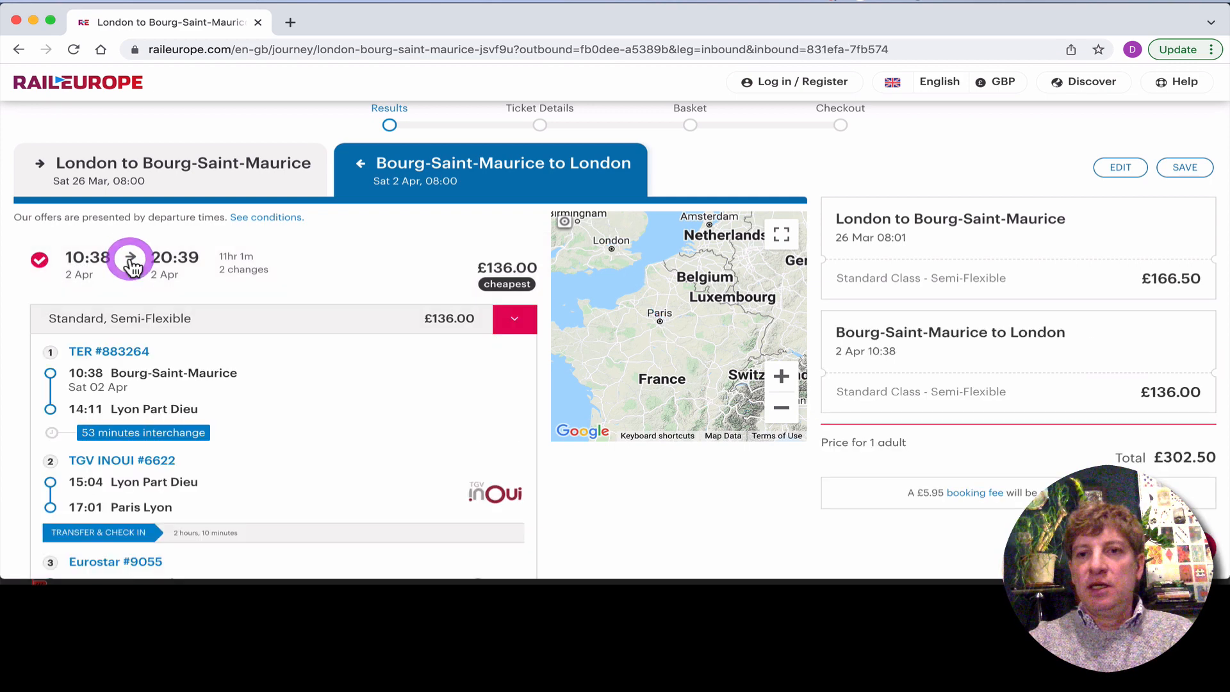
scroll(116, 319, down, 2)
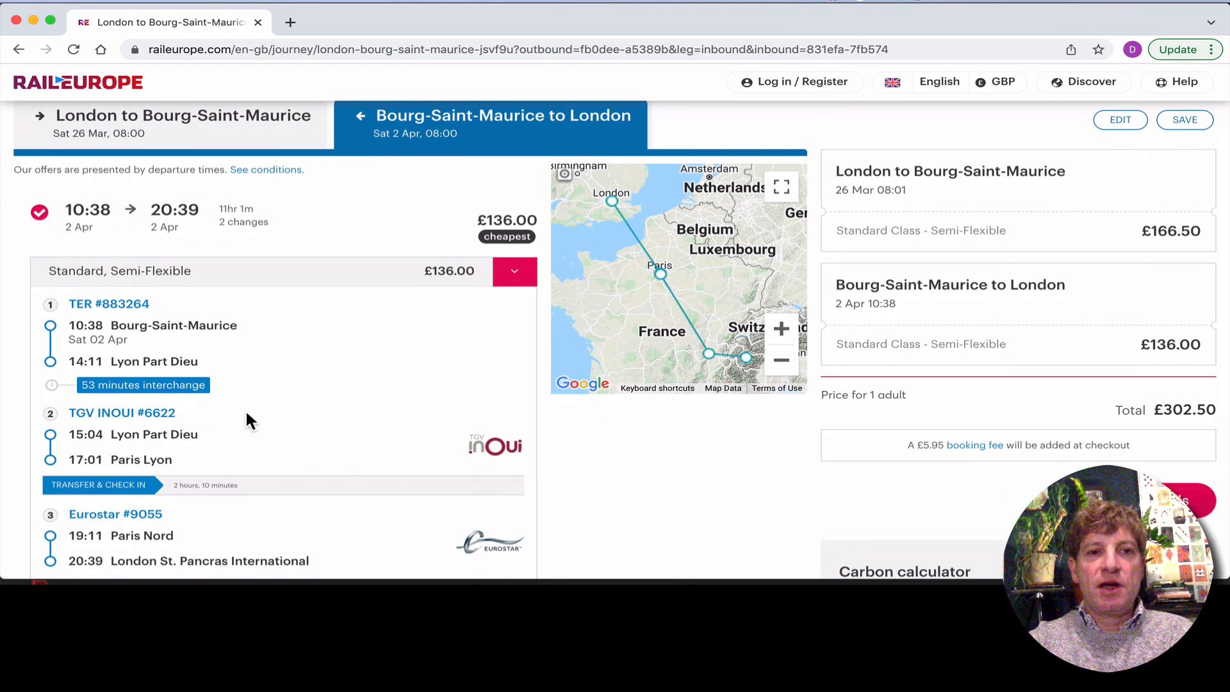
scroll(249, 420, down, 1)
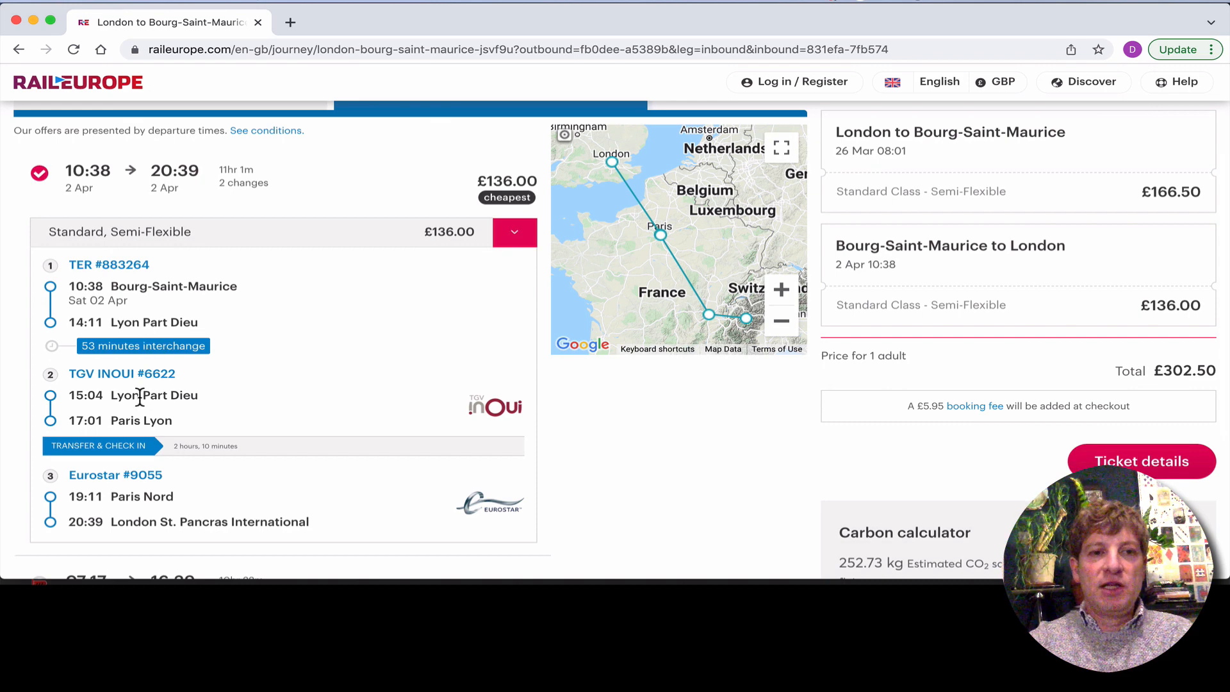
scroll(142, 495, down, 1)
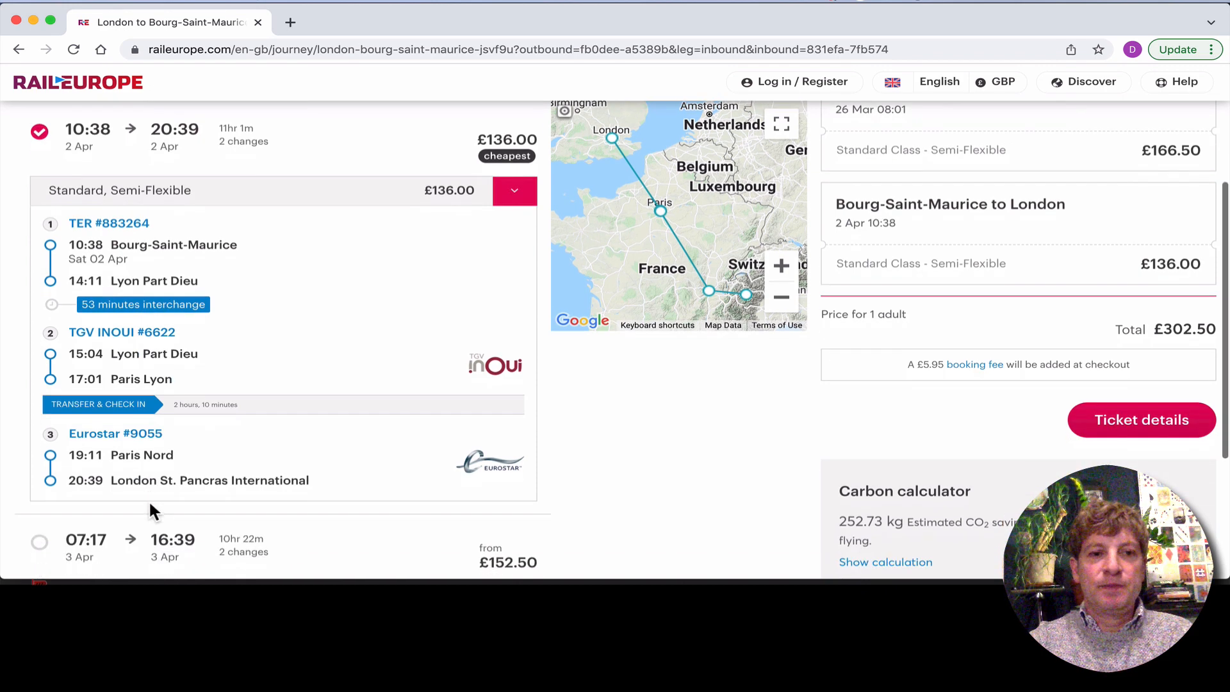
scroll(149, 500, up, 2)
scroll(149, 502, up, 1)
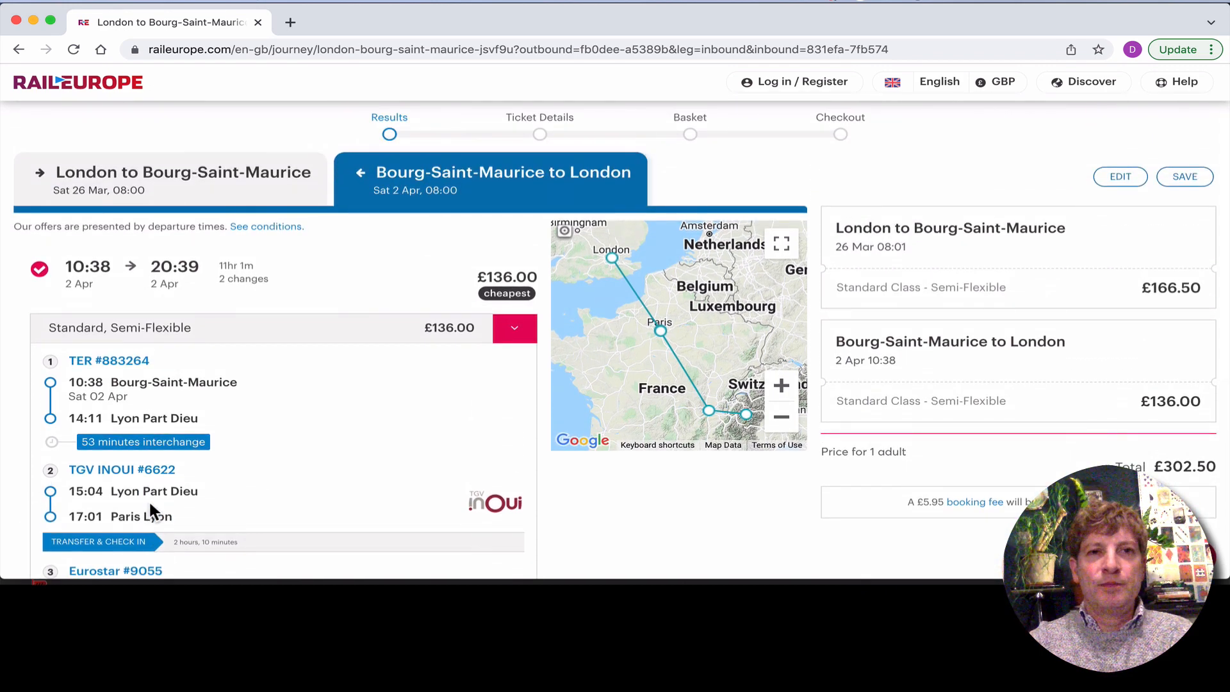
Open raileurope.com/en-gb in a new browser tab, keeping the return search open
click(289, 22)
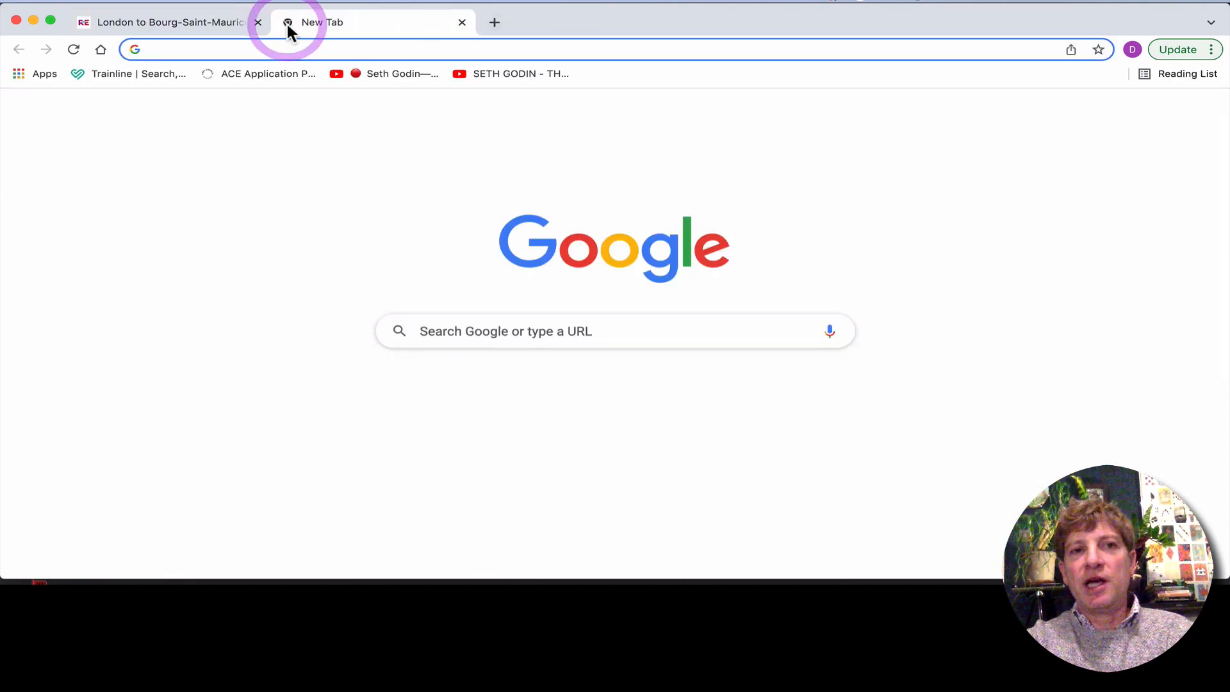
text(ra)
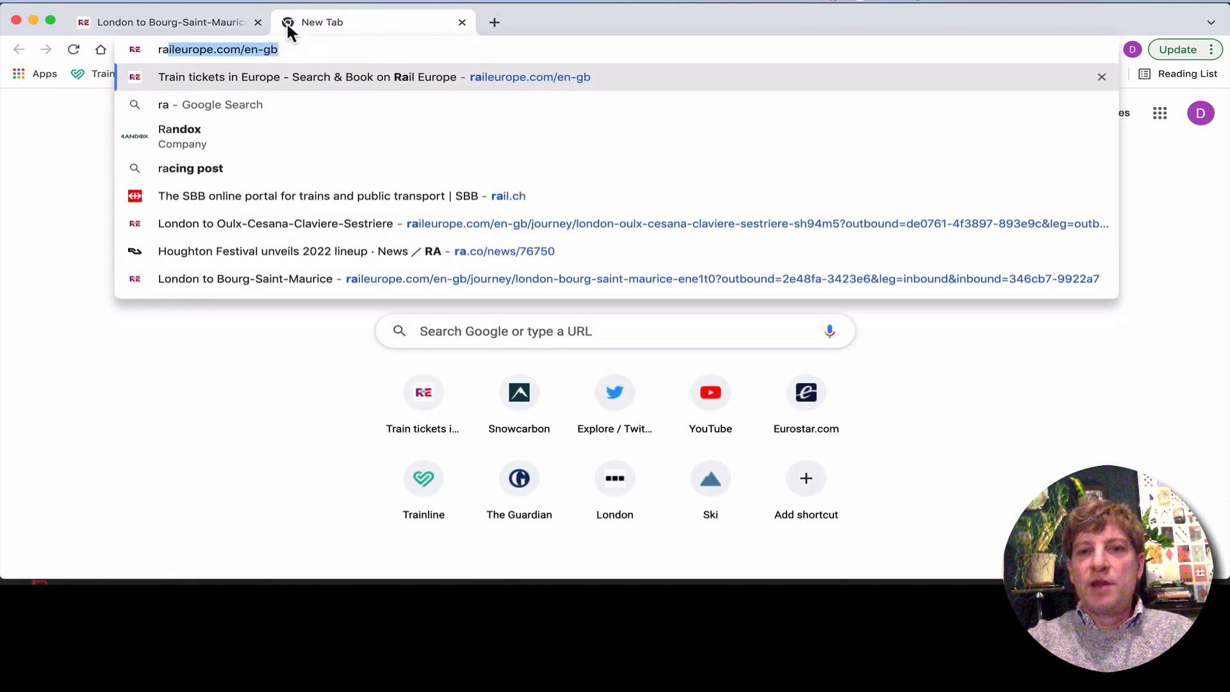
key(Return)
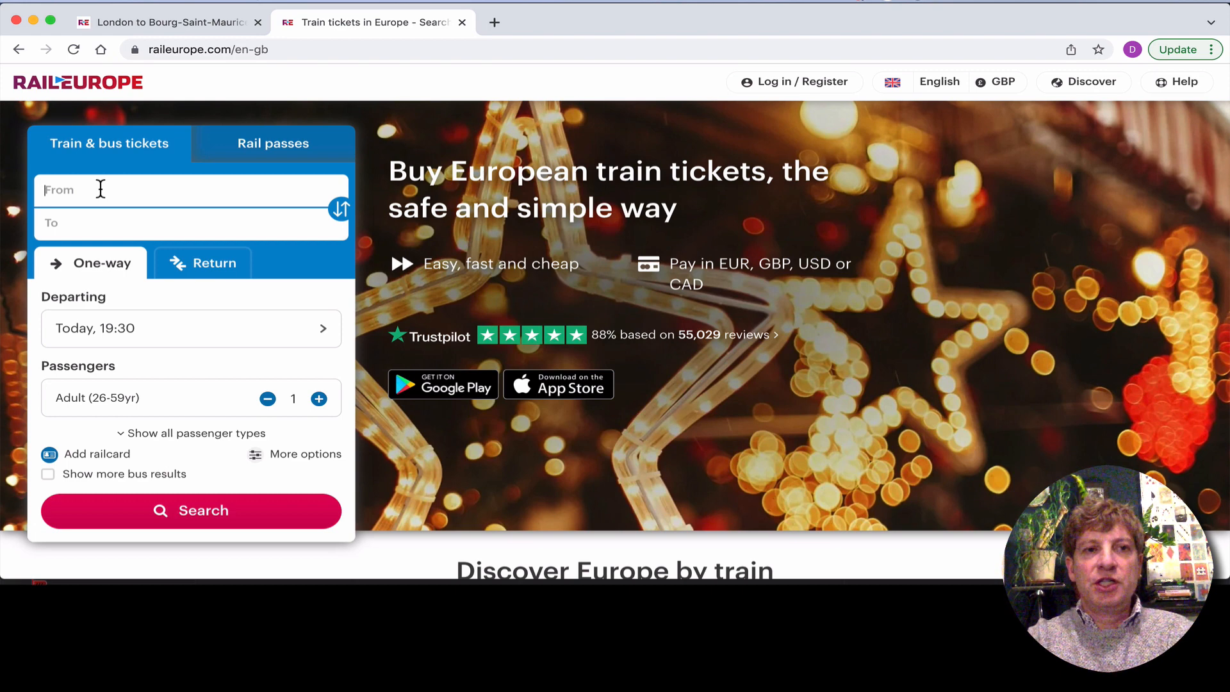
Set the one-way journey from Bourg-Saint-Maurice to London (any station)
text(ourg)
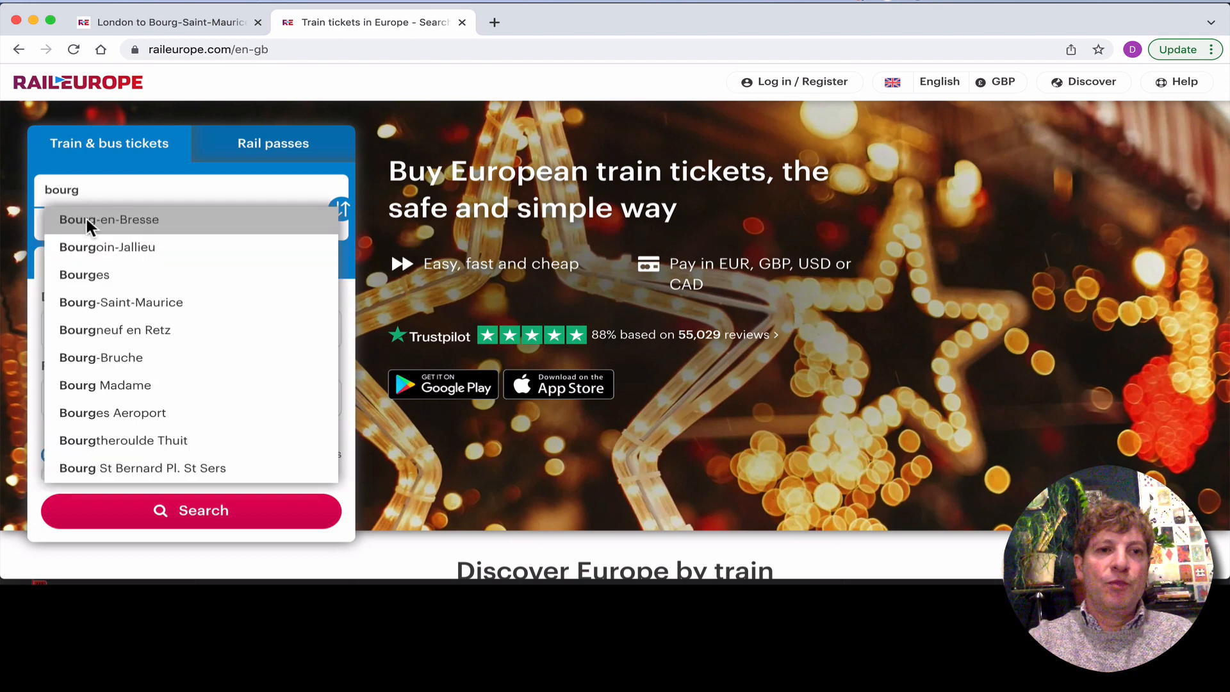
click(106, 302)
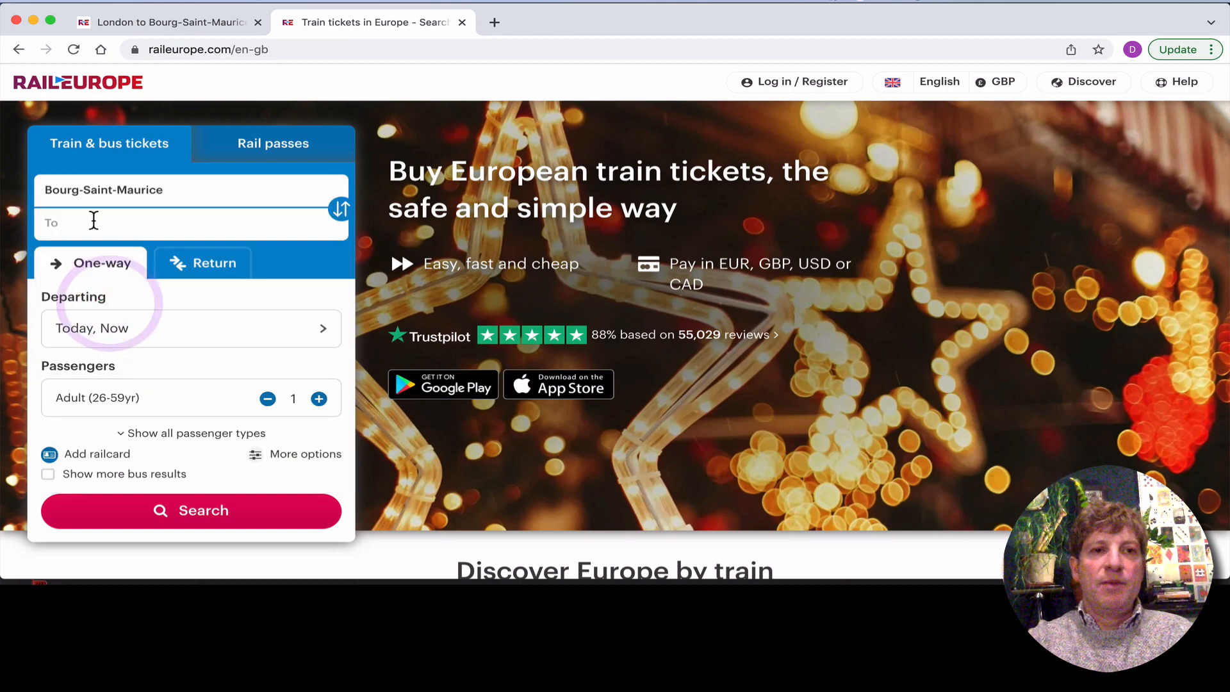
click(93, 221)
text(London)
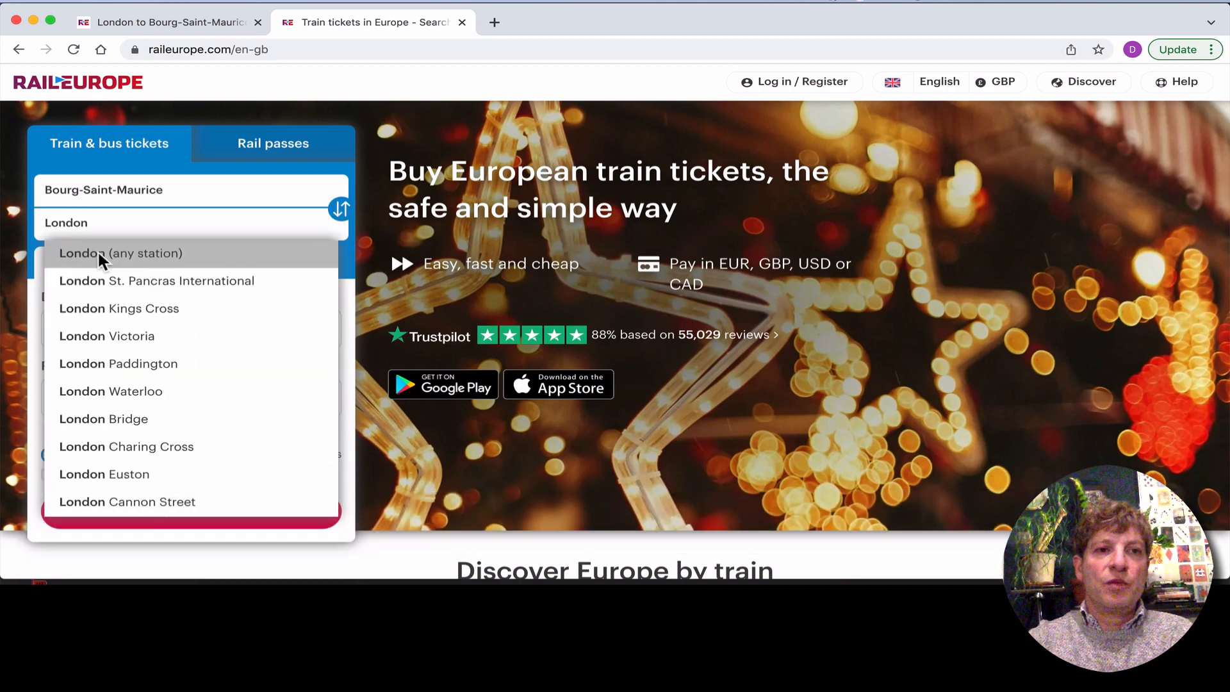
click(101, 255)
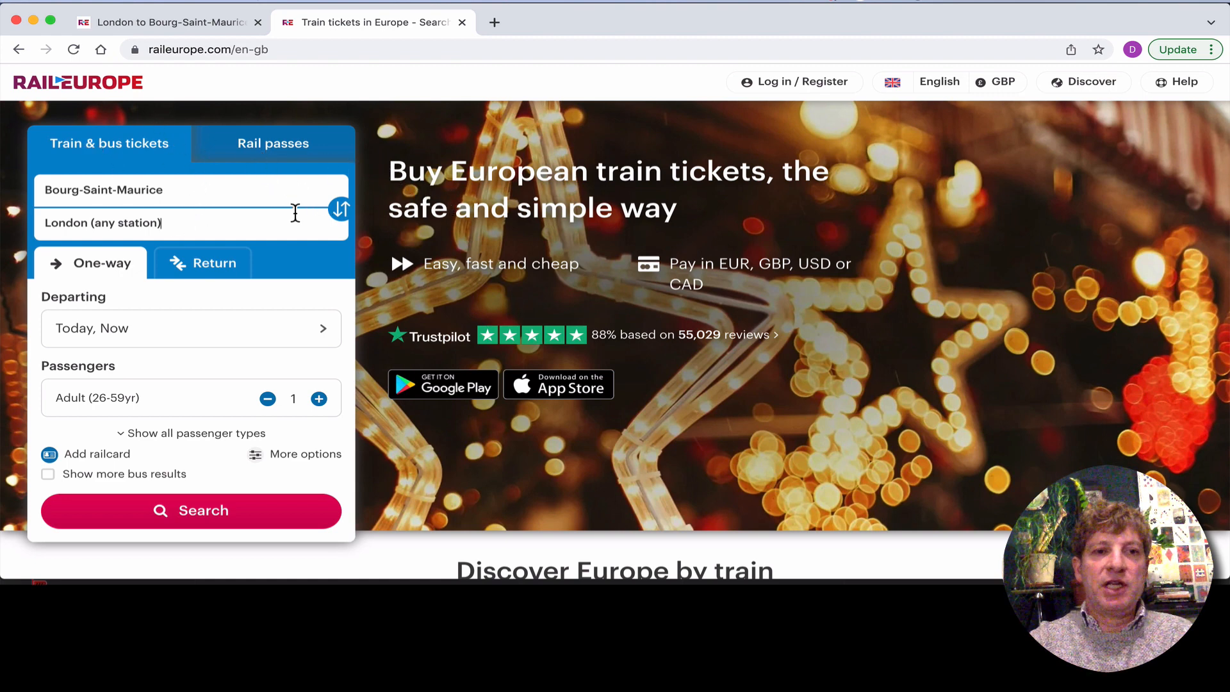
Set the one-way departure to Saturday 2 April at 08:00
click(170, 334)
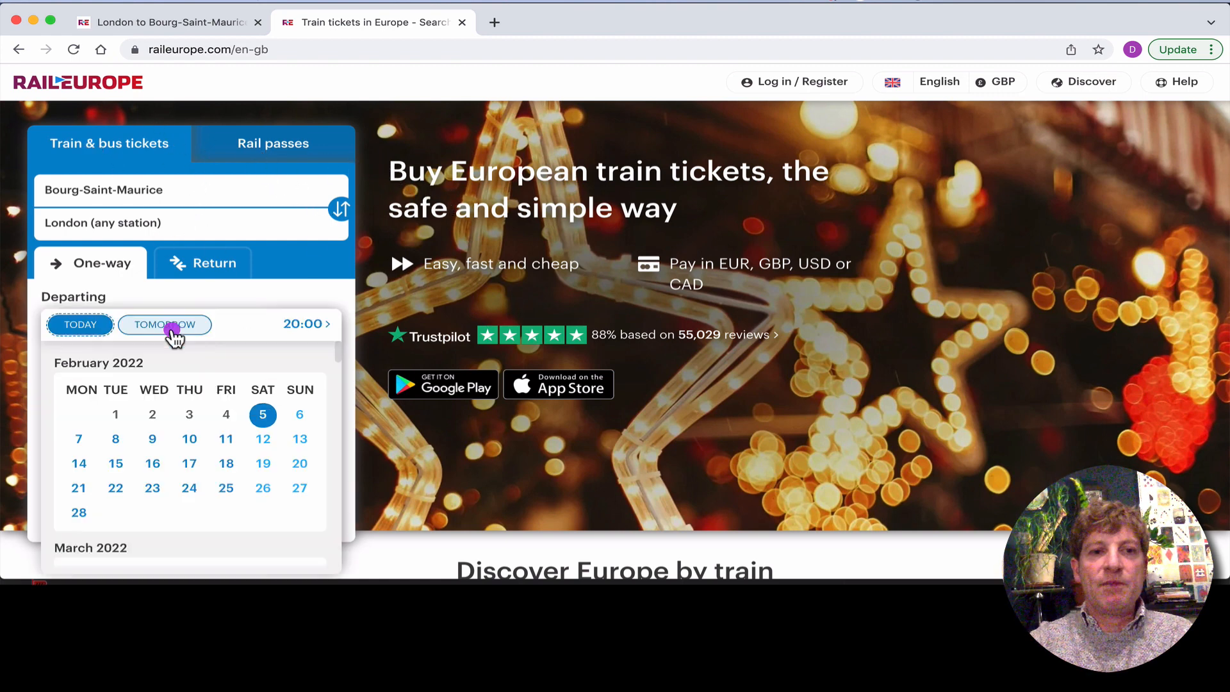
scroll(274, 472, down, 3)
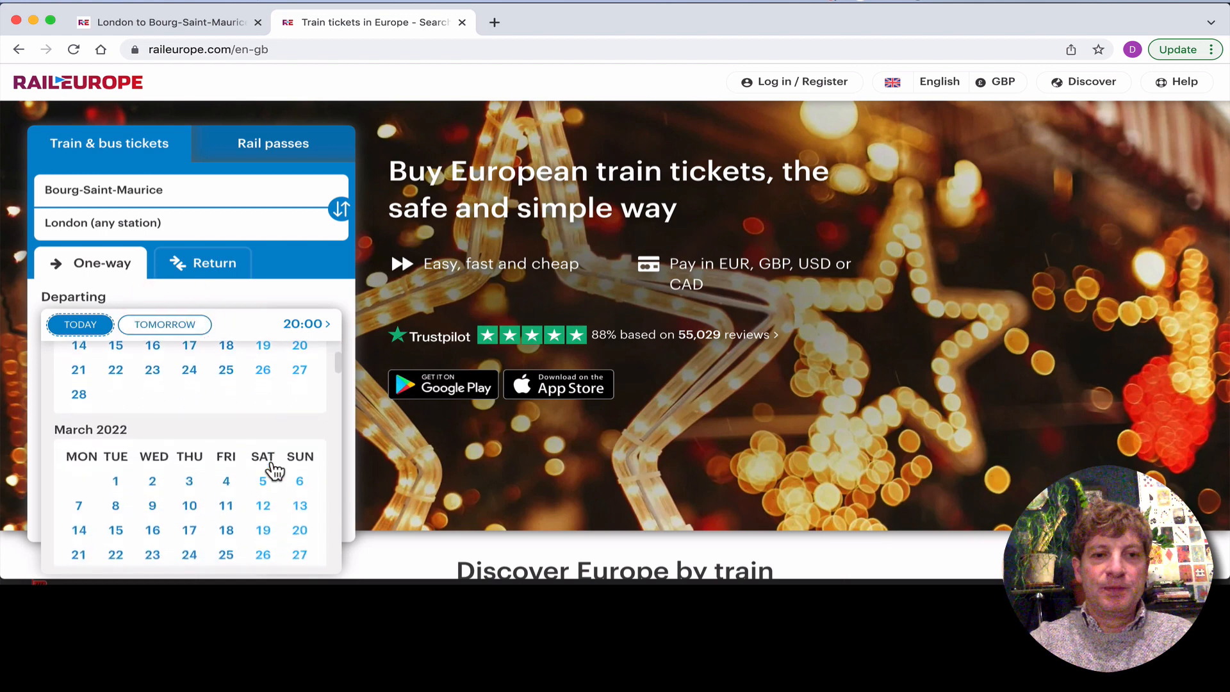
scroll(274, 496, down, 2)
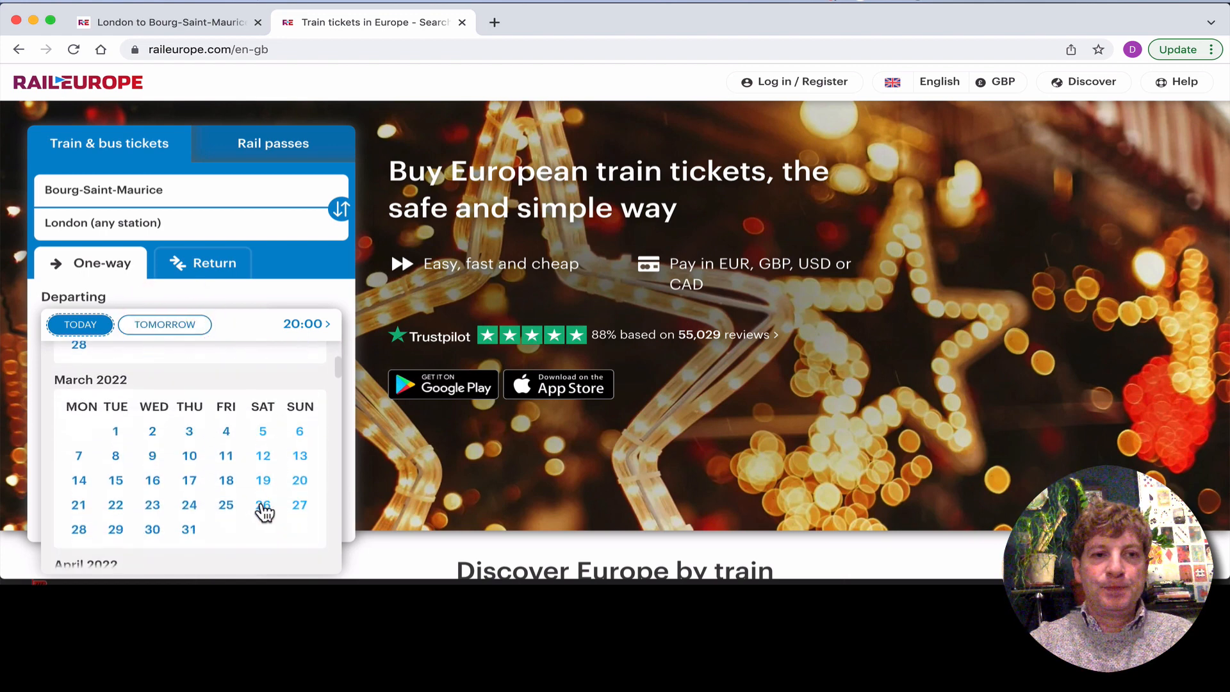
scroll(264, 506, down, 5)
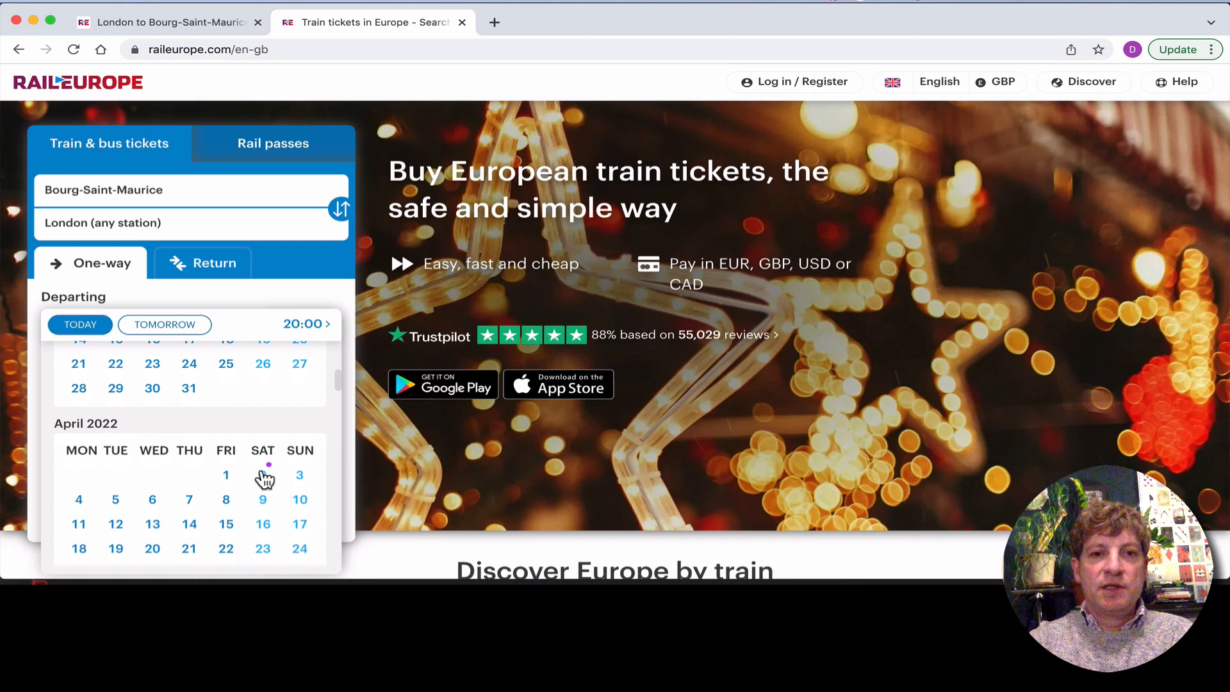
click(263, 476)
scroll(384, 383, up, 10)
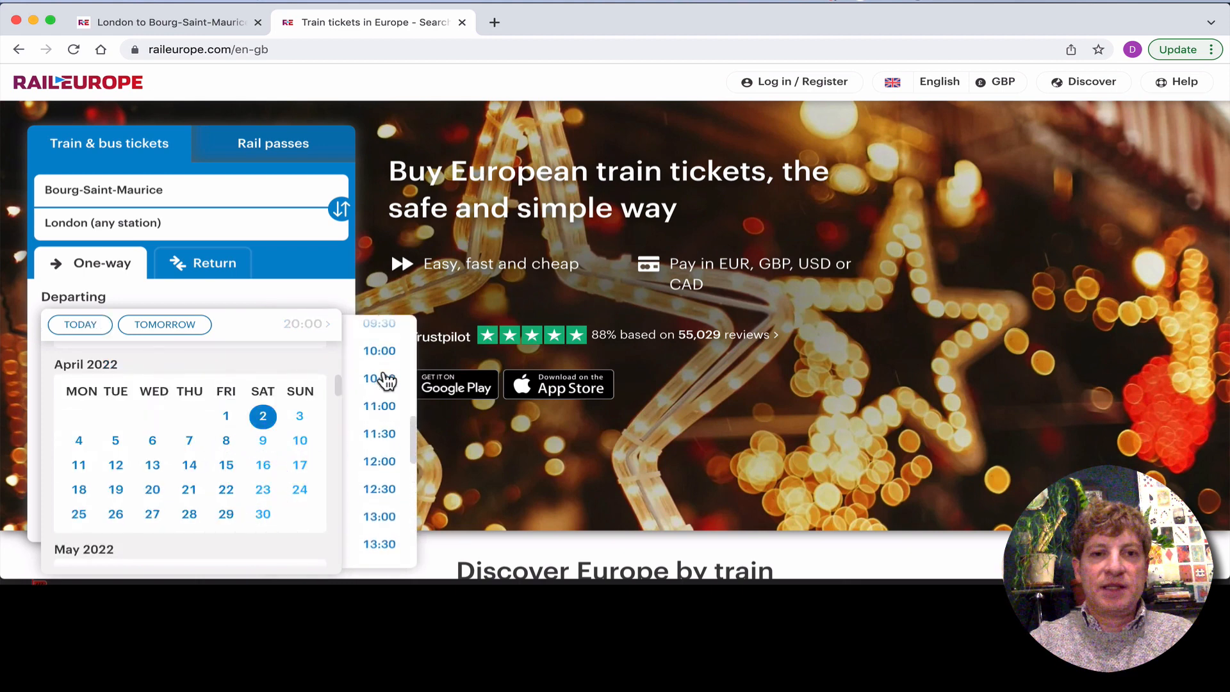
scroll(386, 381, up, 4)
click(379, 436)
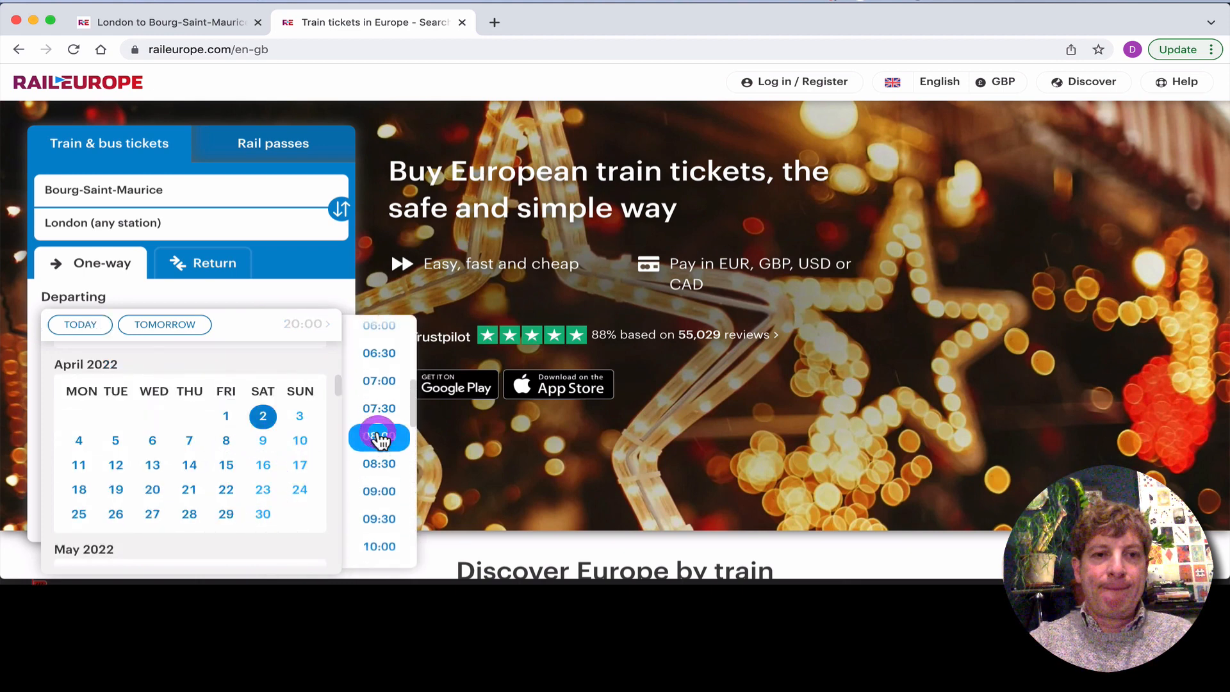
Search for one-way trains and select the 10:38 to 20:39 journey on 2 April
click(202, 509)
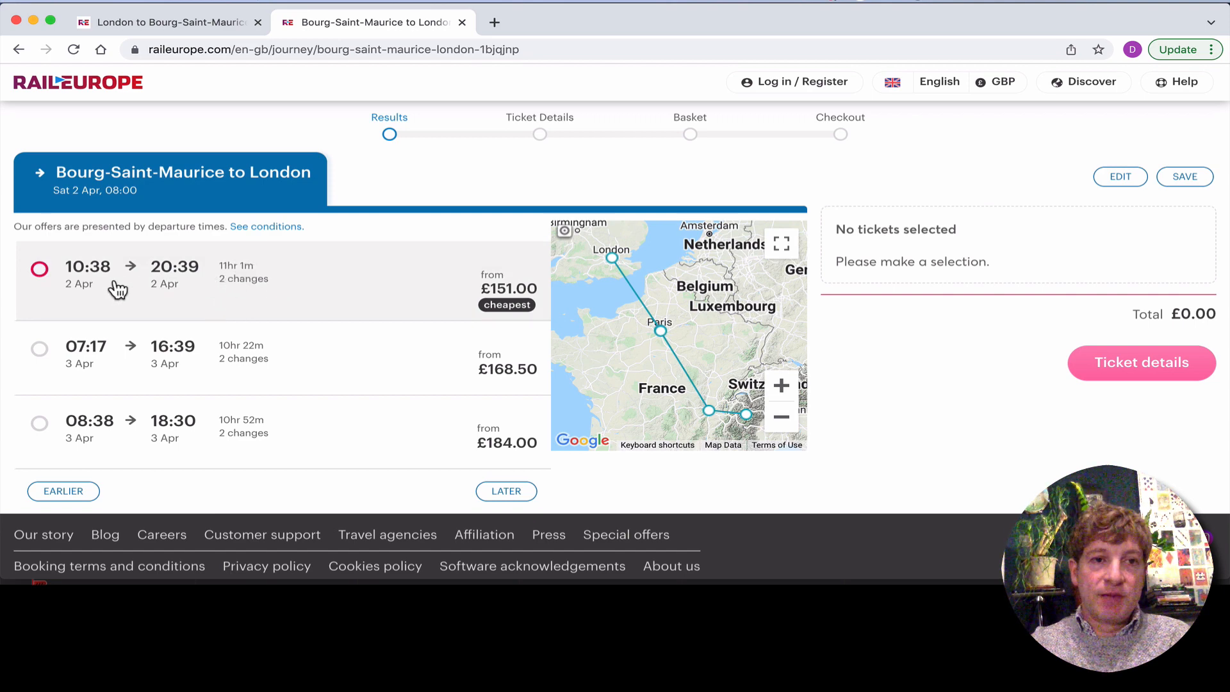
click(178, 282)
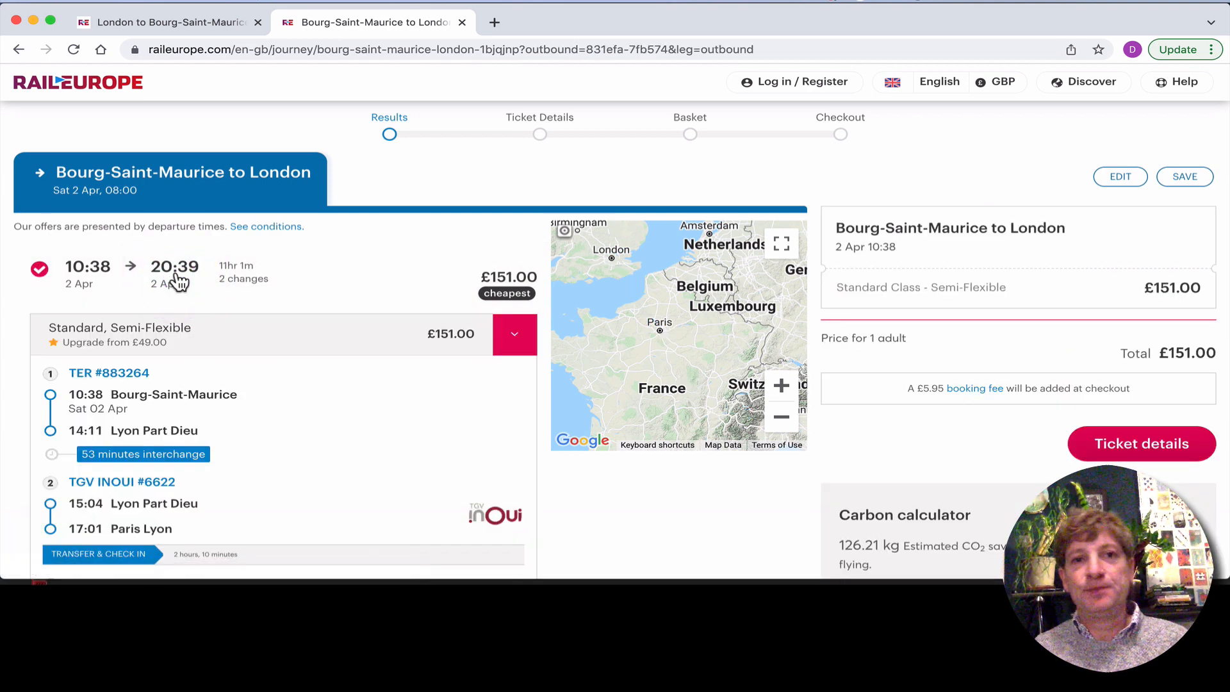
click(667, 26)
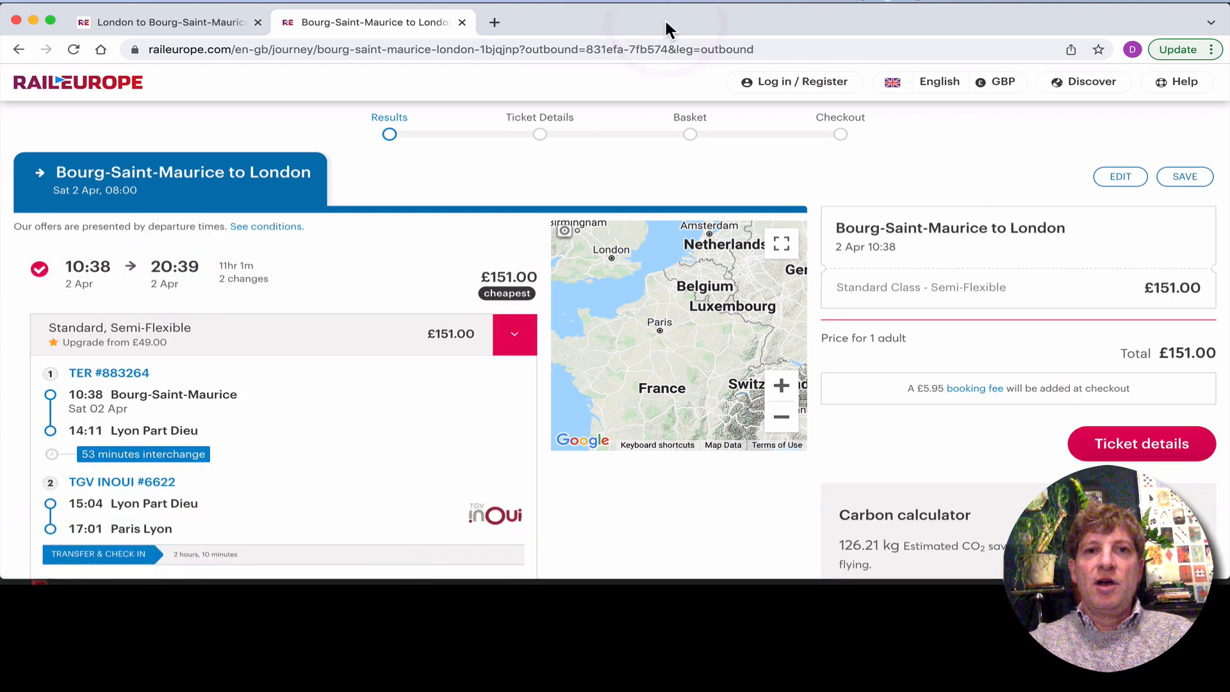
Open raileurope.com/en-gb in a new browser tab, keeping the Bourg-Saint-Maurice to London results open
click(494, 23)
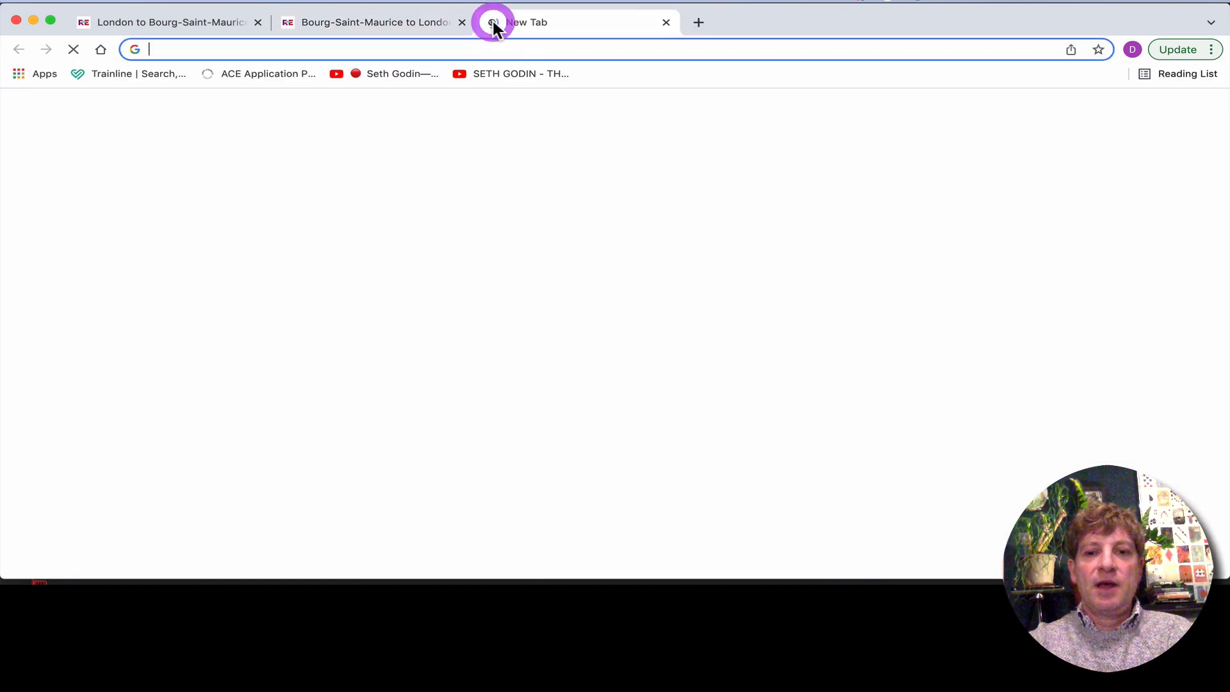
text(raileurope.com/en-gb)
key(Return)
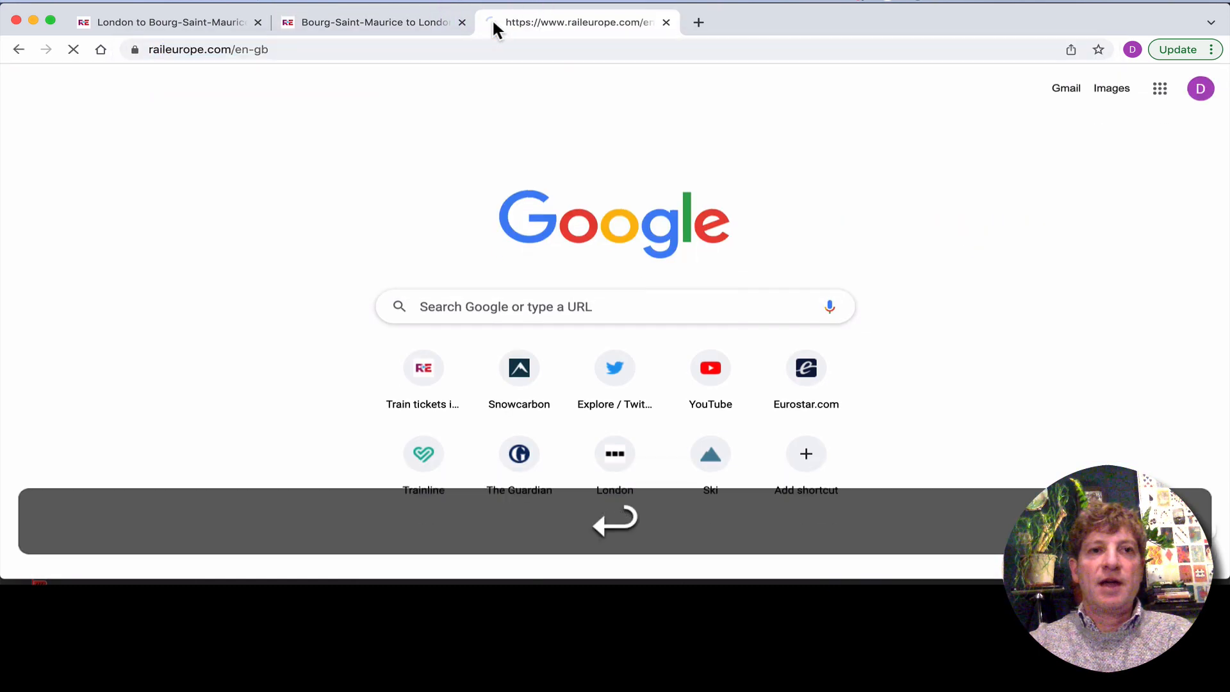
Set the one-way journey from Bourg-Saint-Maurice to Paris (any station)
click(140, 192)
text(B)
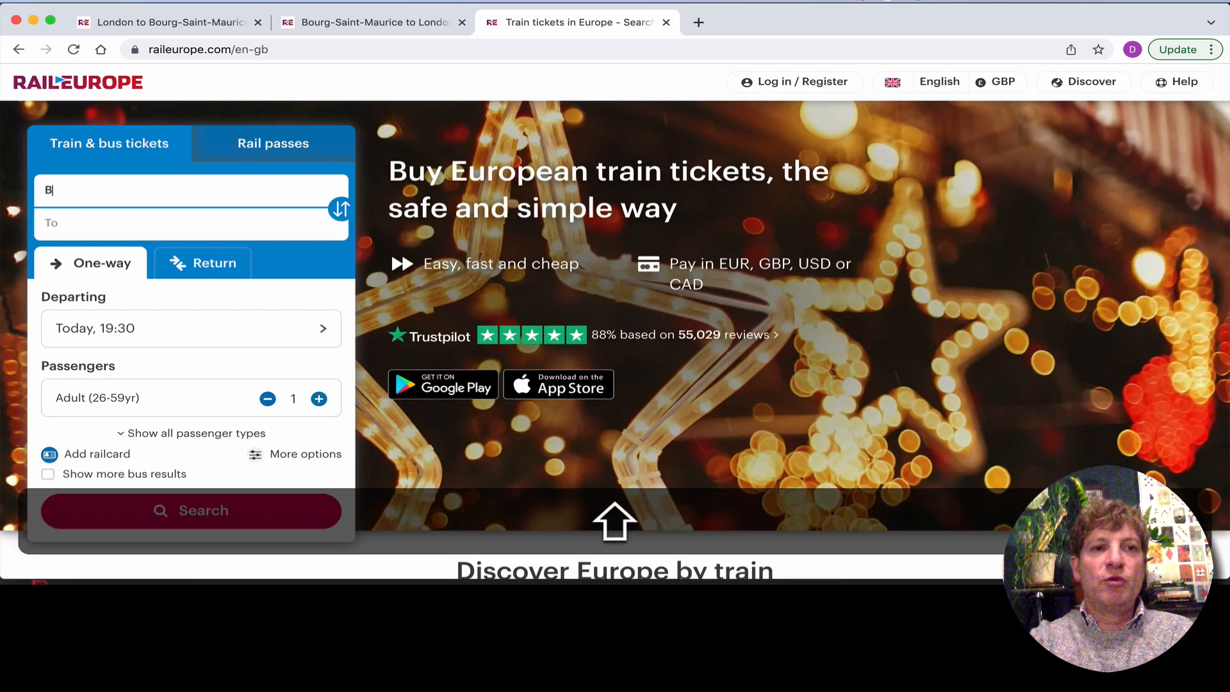
text(ourg)
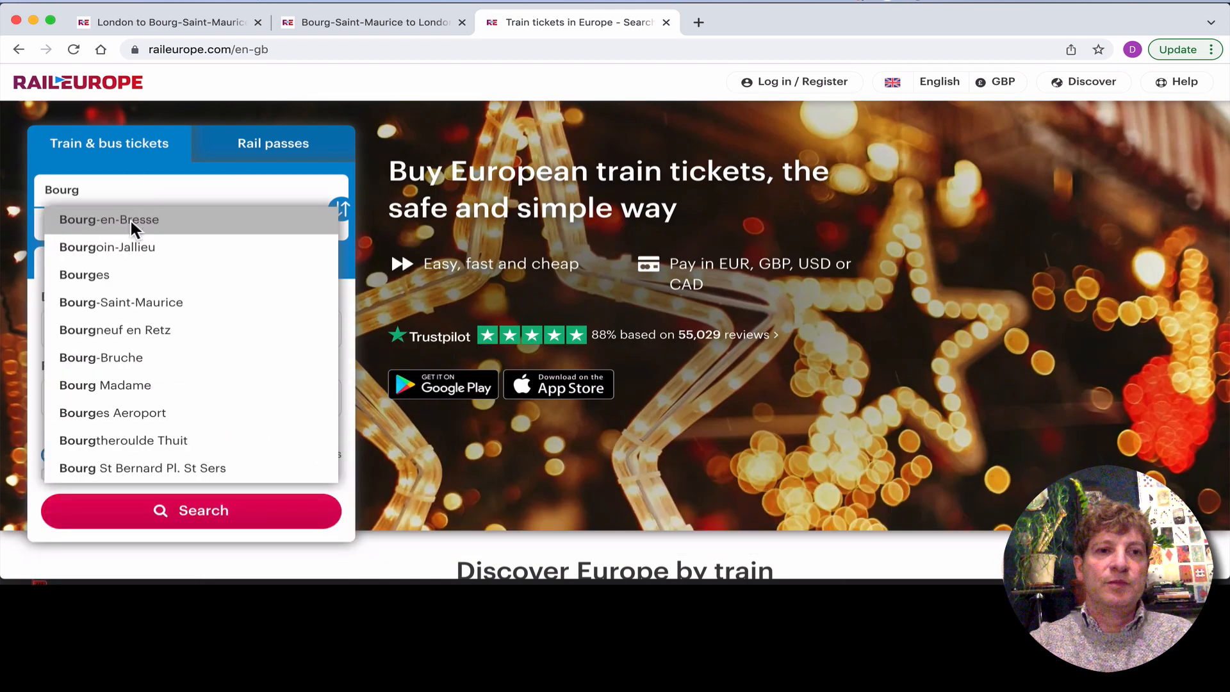
click(122, 303)
click(105, 221)
text(Paris)
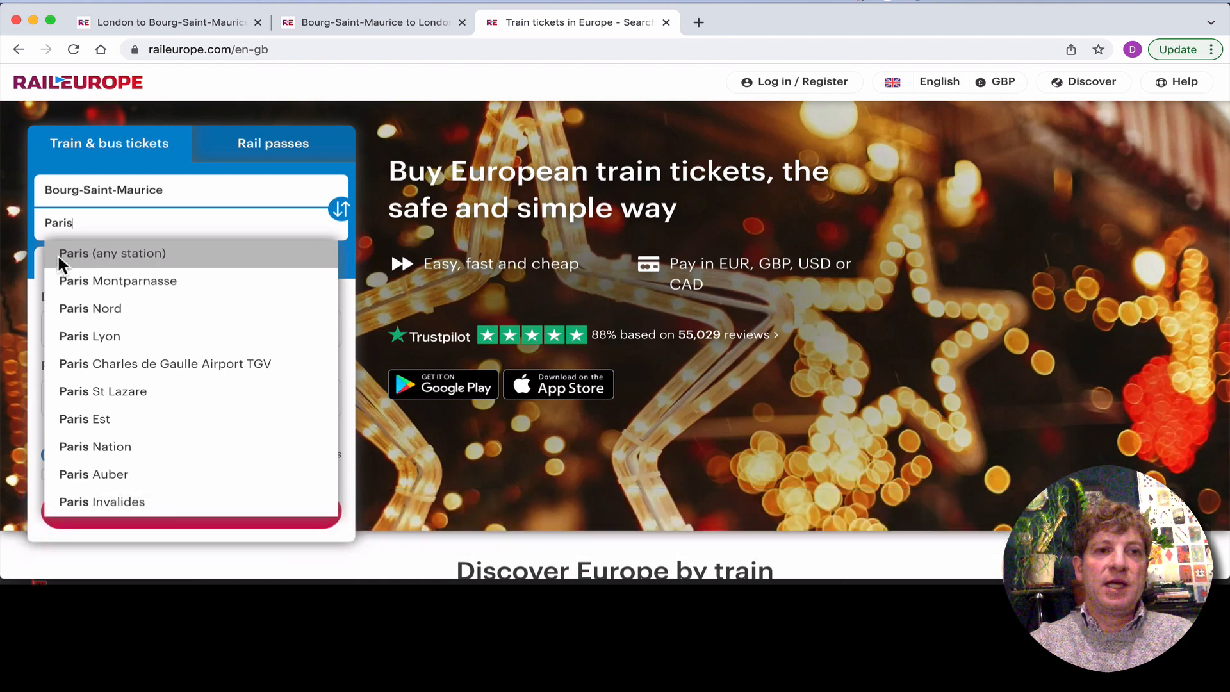
click(62, 260)
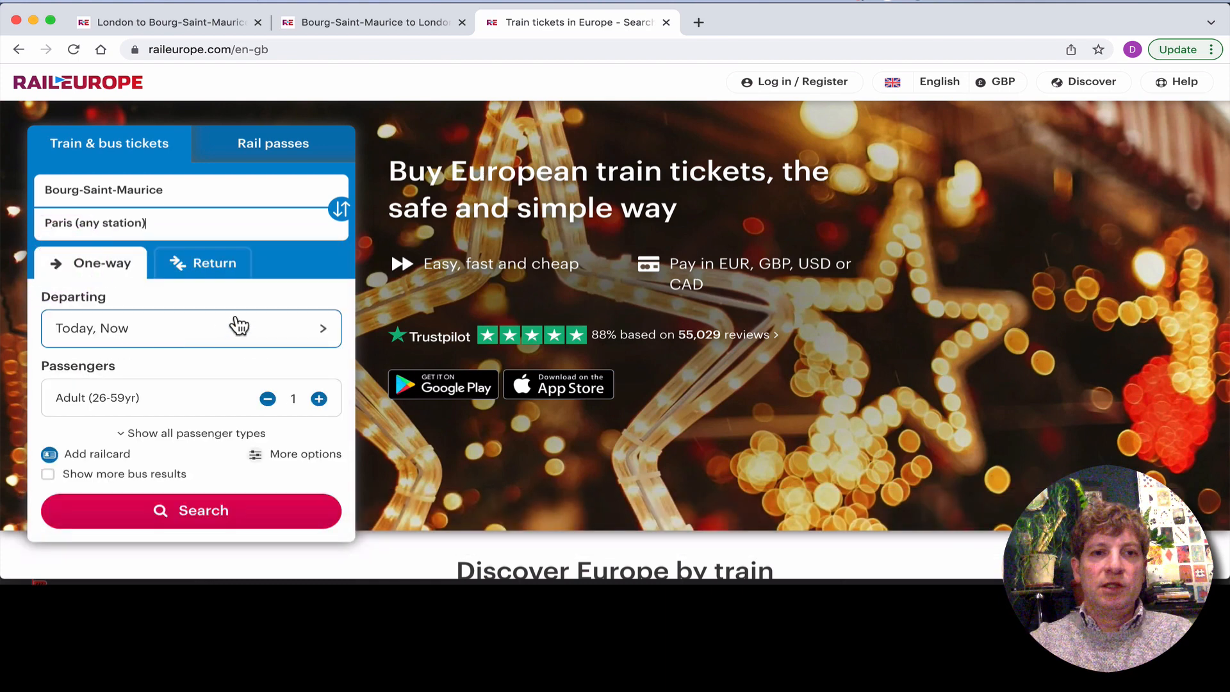
Set the departure of the Bourg-Saint-Maurice to Paris journey to Saturday 2 April at 08:00
click(180, 332)
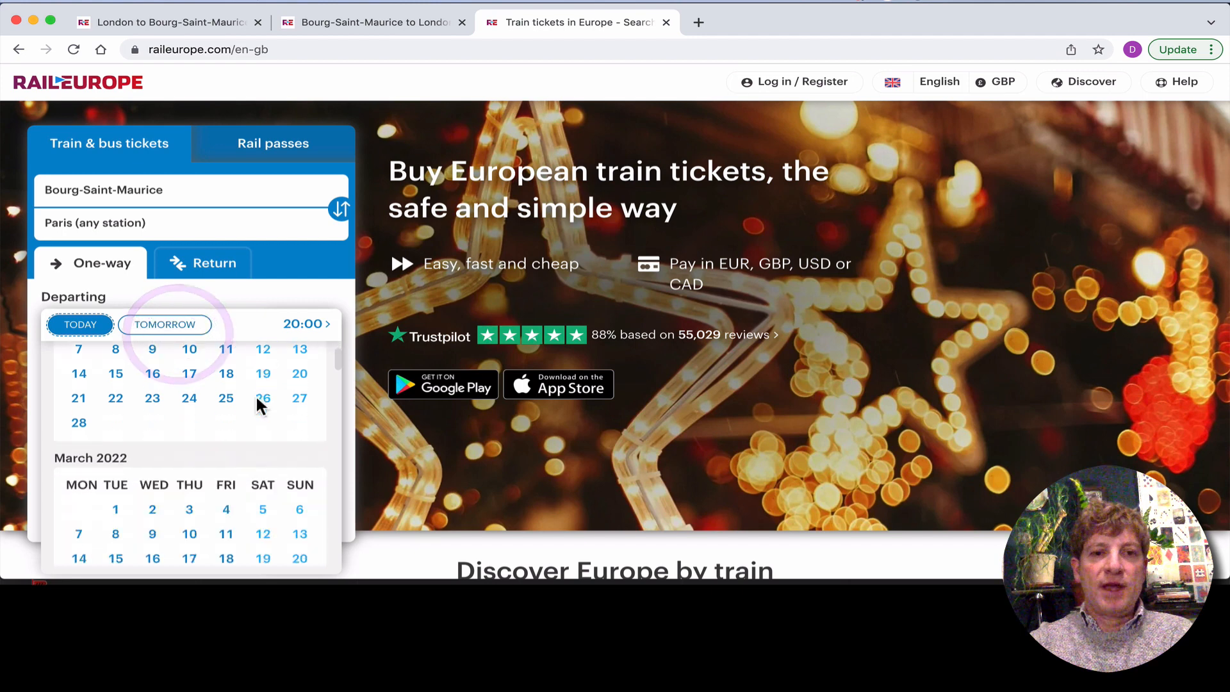
scroll(259, 405, down, 4)
click(264, 472)
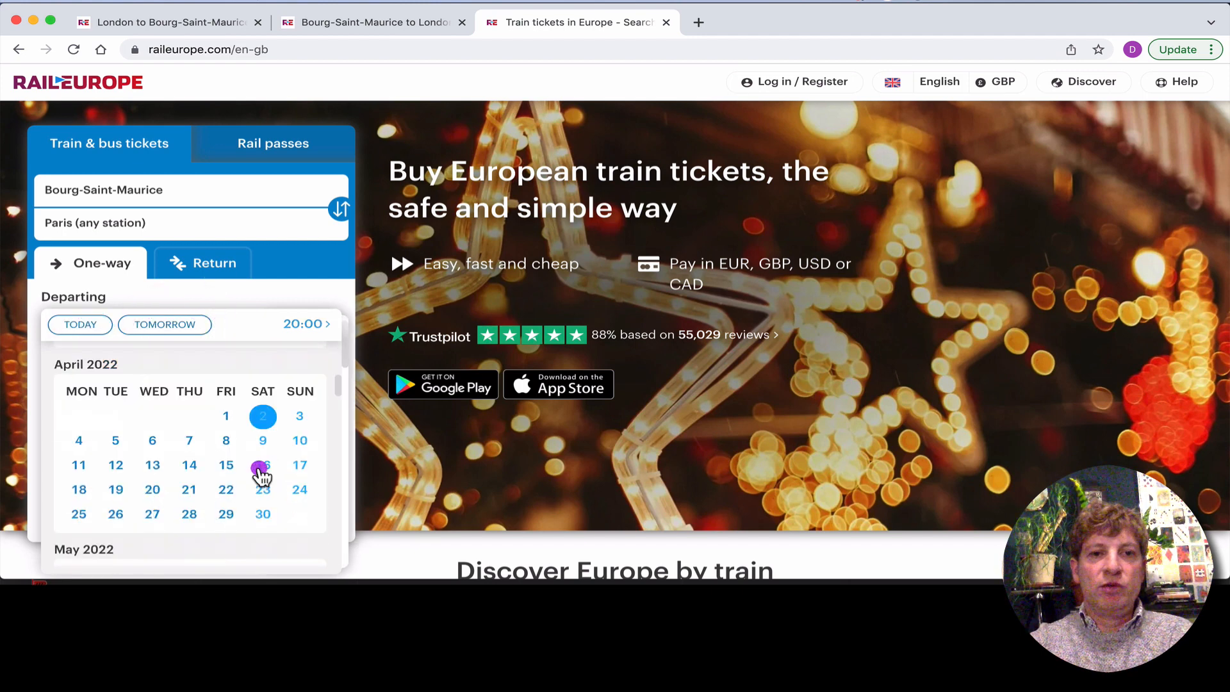
scroll(371, 378, up, 5)
scroll(372, 378, up, 6)
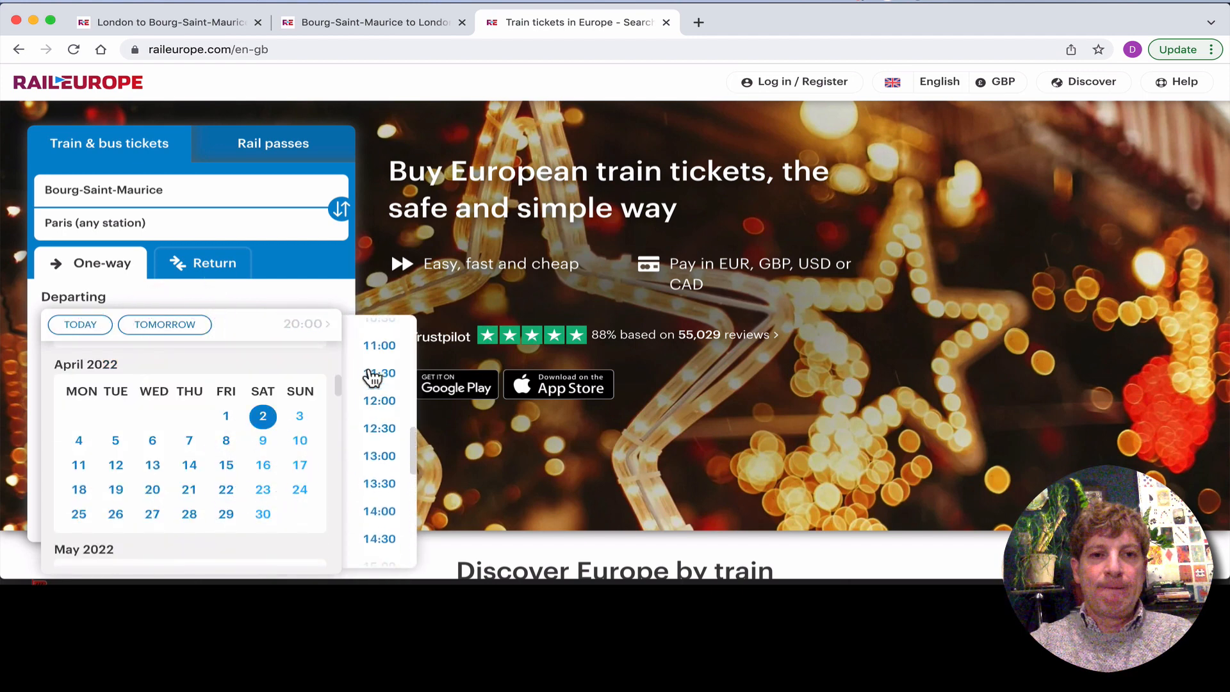
click(379, 417)
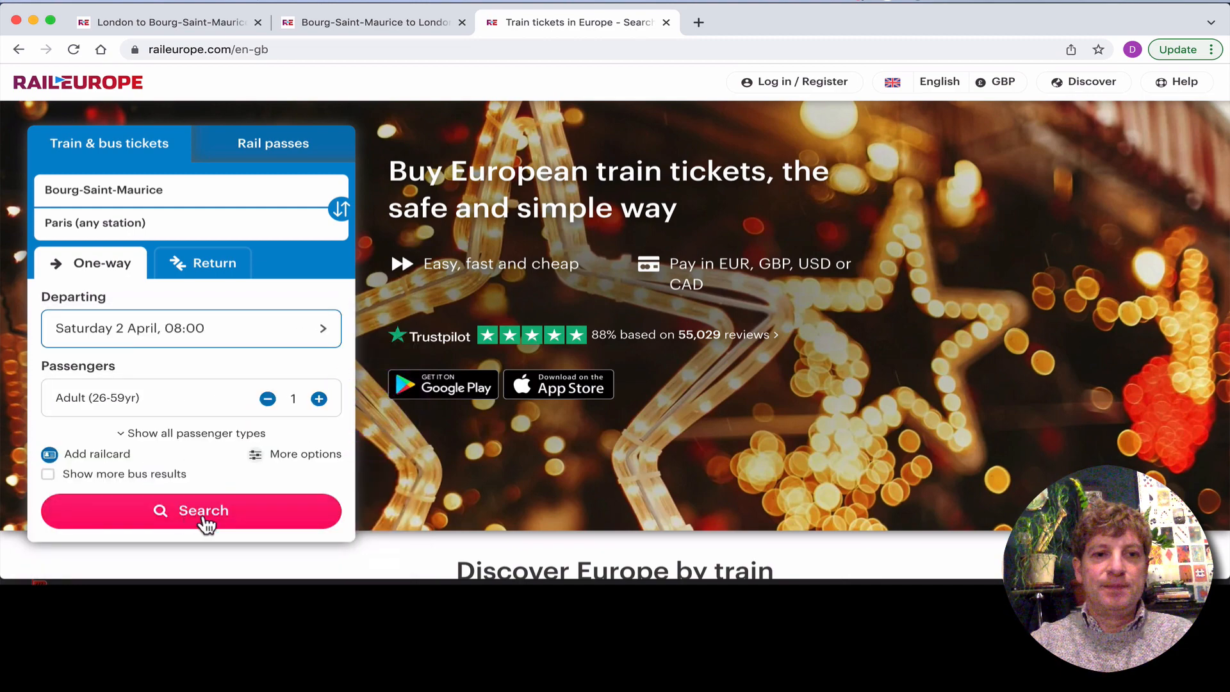
Search for Bourg-Saint-Maurice to Paris trains and select the direct 09:13 to 14:09 train on 2 April
click(204, 517)
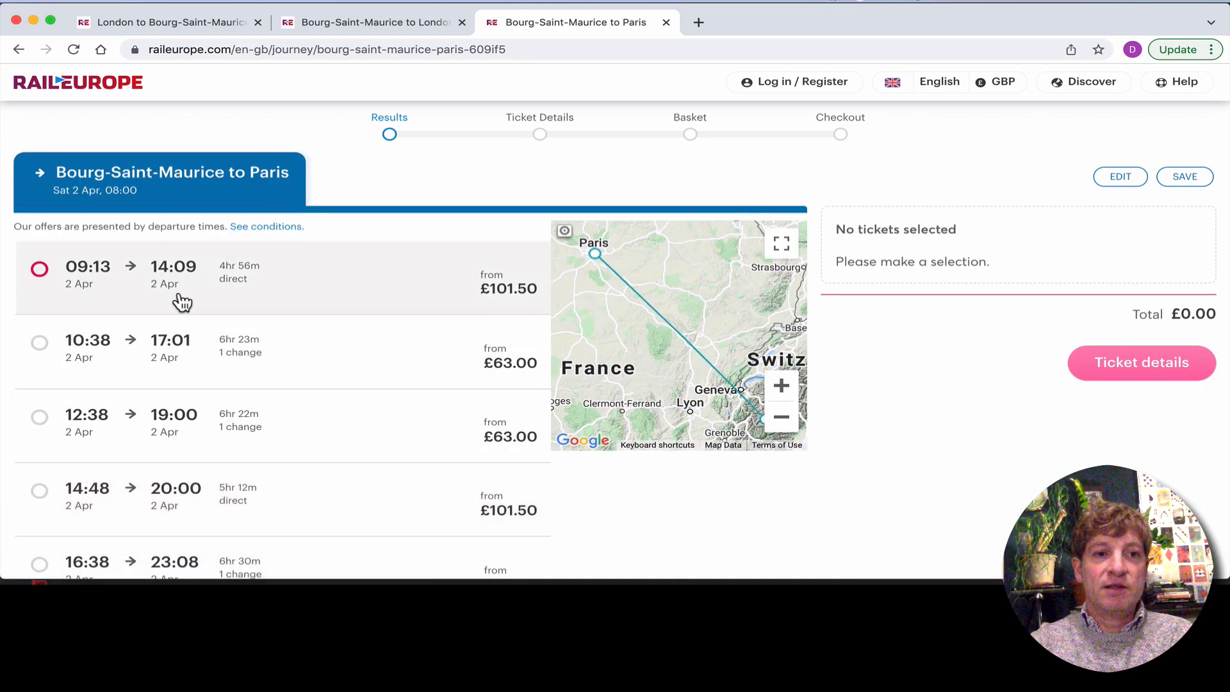
click(137, 288)
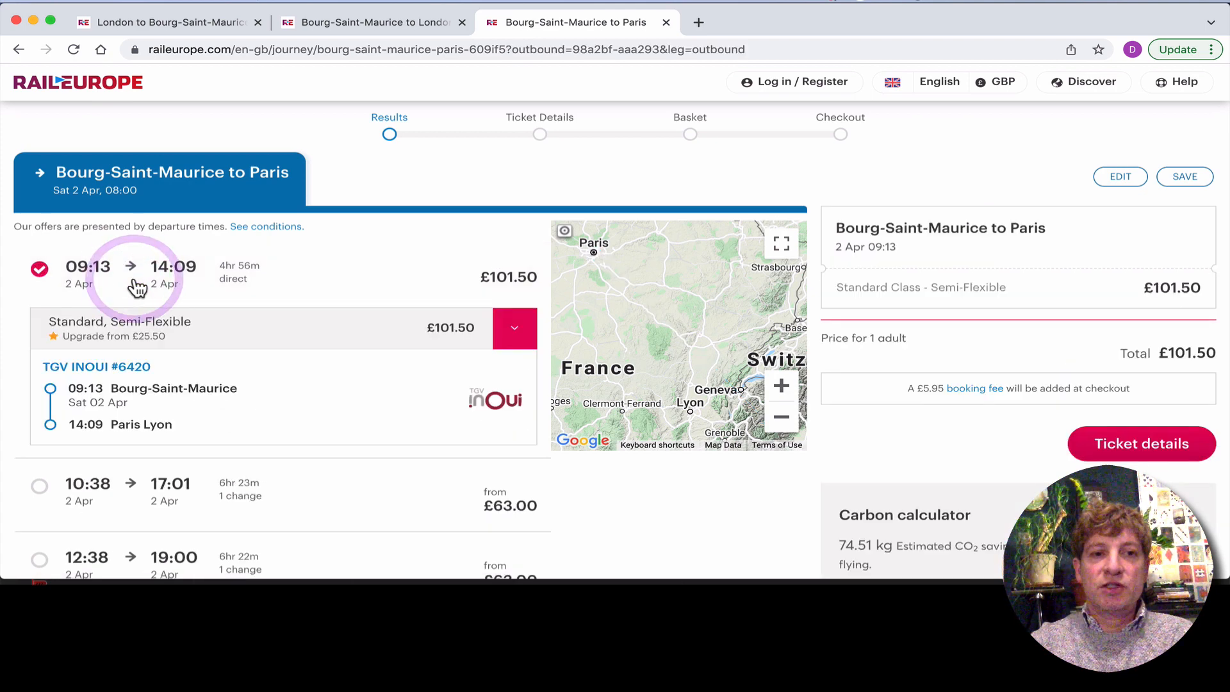
Compare the legs and price of the one-way Bourg-Saint-Maurice to London journey with the selected direct train to Paris
click(368, 15)
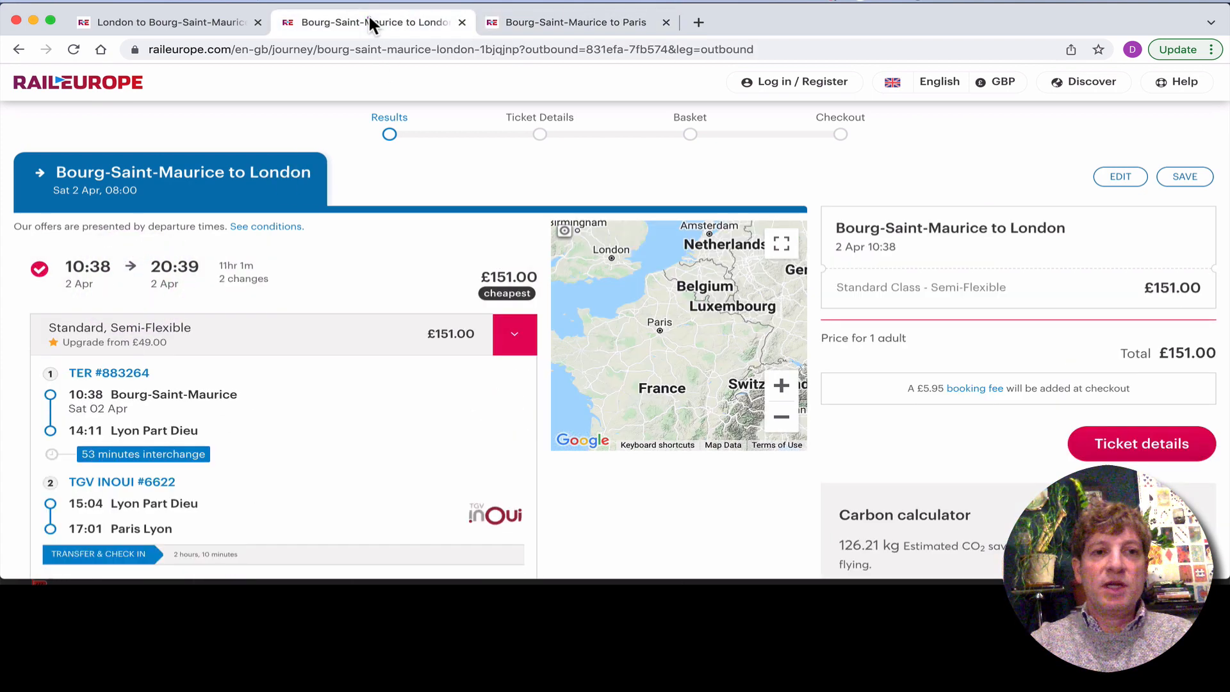
scroll(266, 310, down, 3)
scroll(267, 308, up, 1)
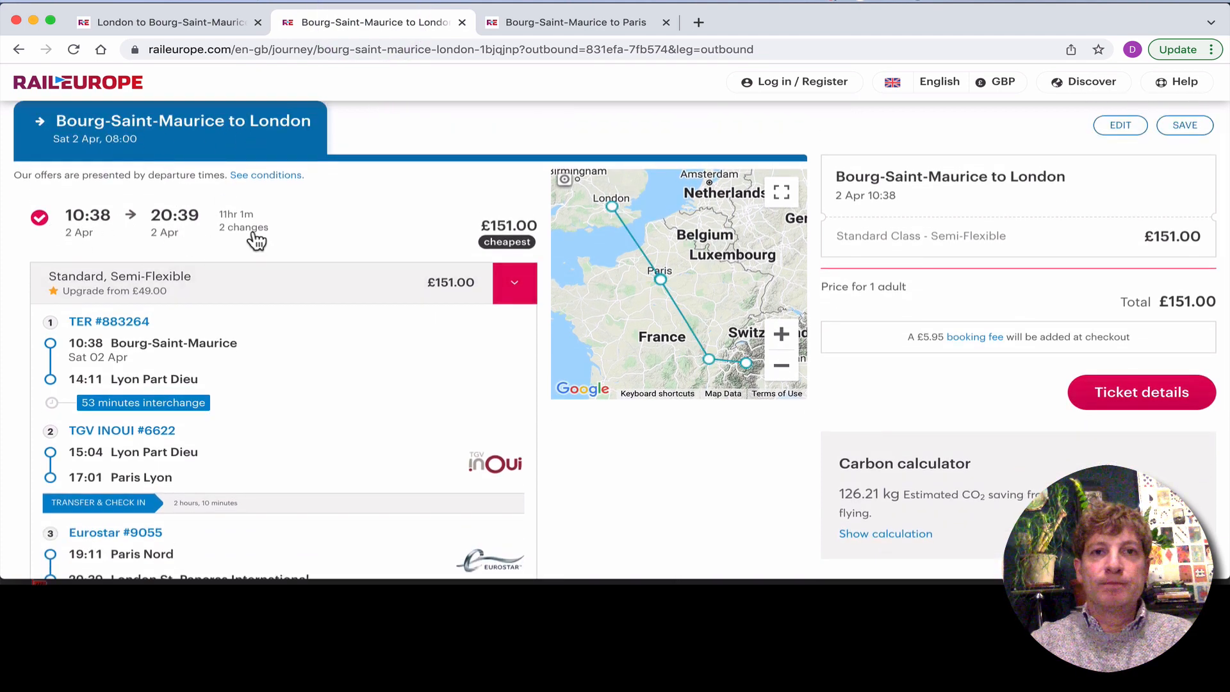
click(556, 23)
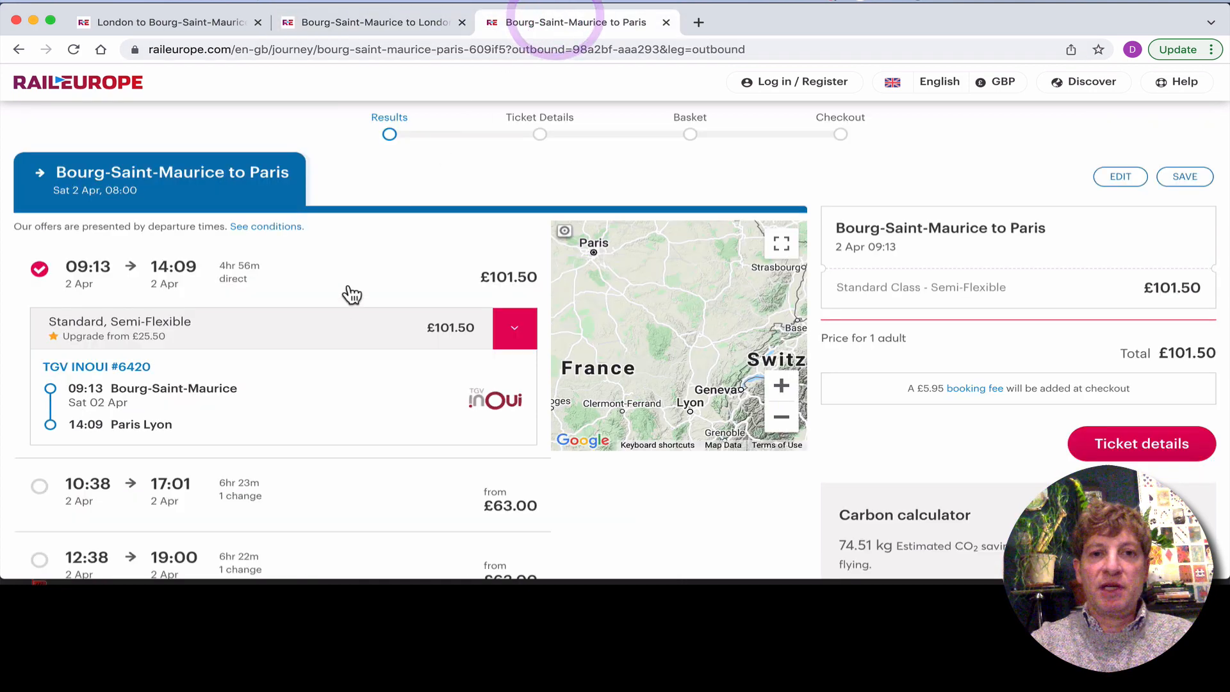
scroll(387, 293, down, 1)
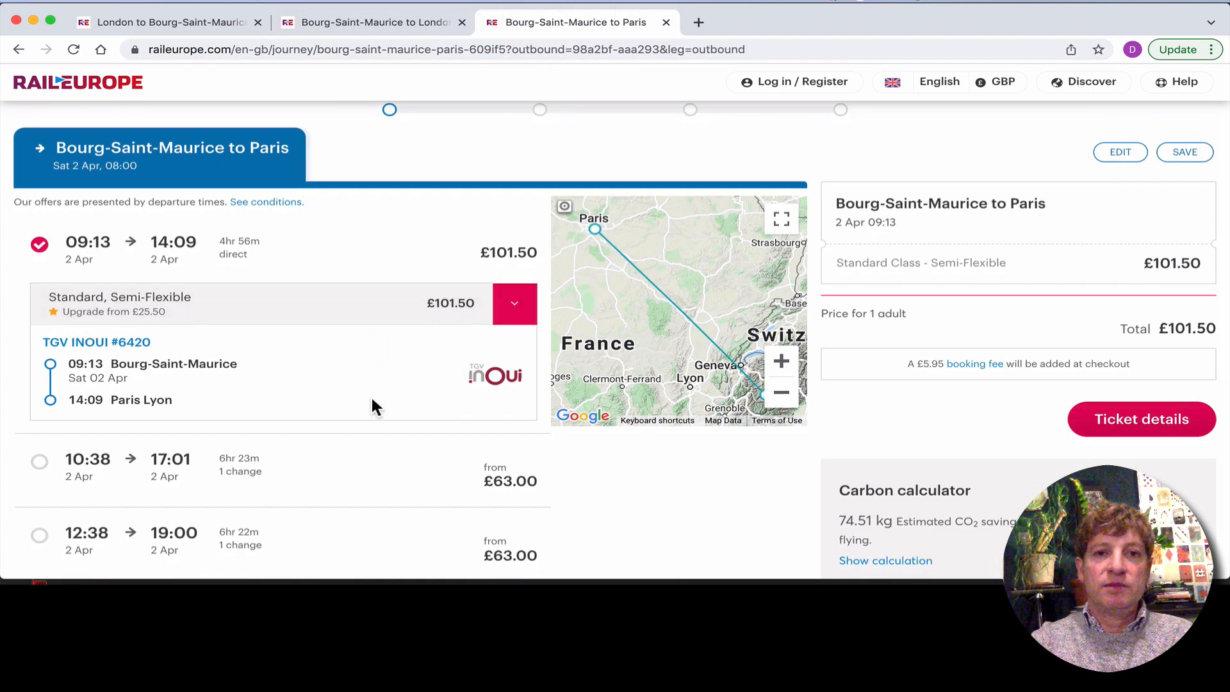
scroll(372, 397, down, 1)
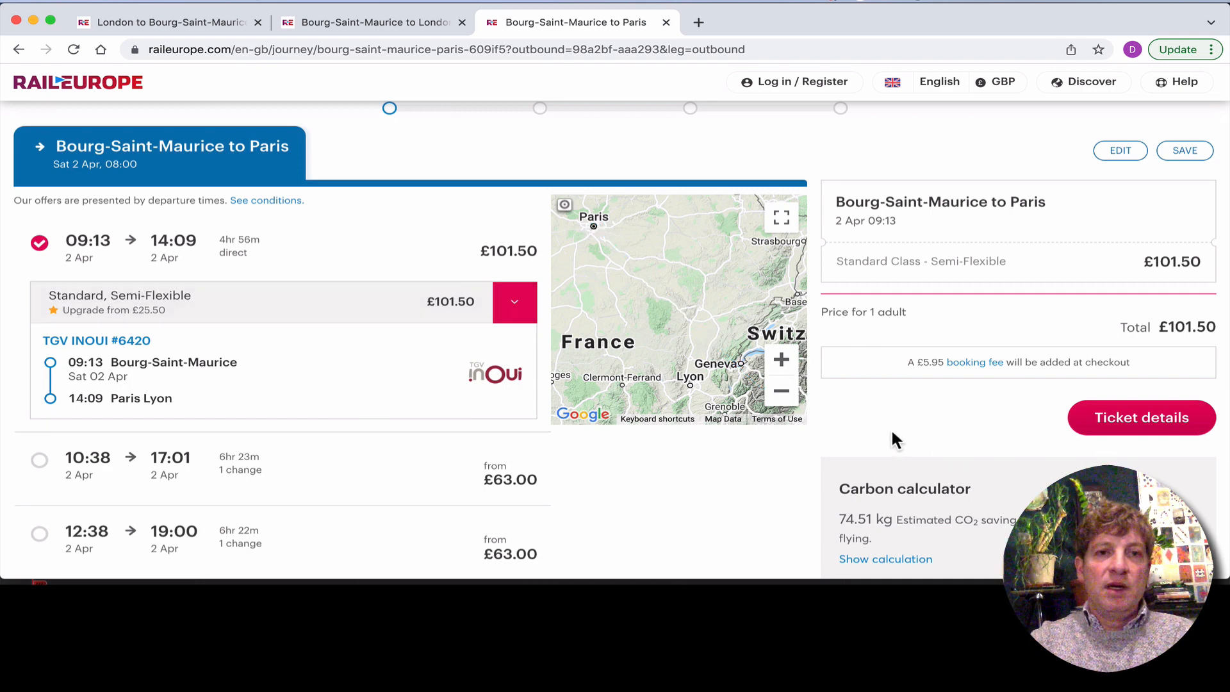
scroll(895, 441, up, 1)
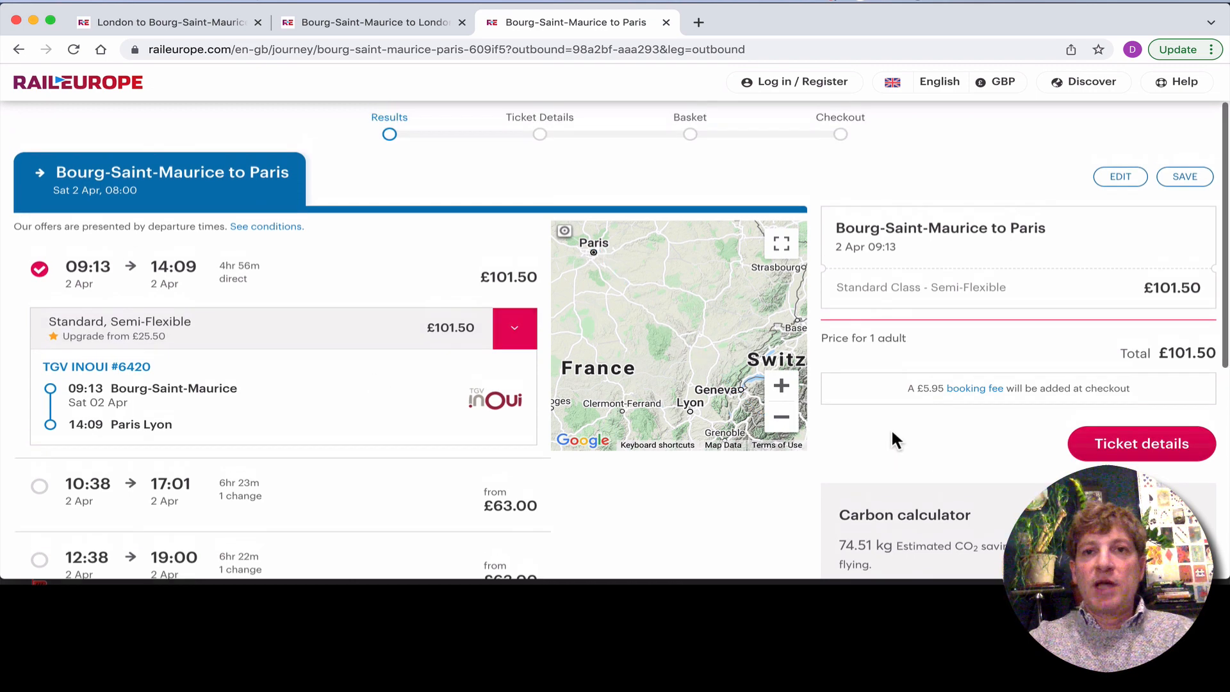
Open raileurope.com/en-gb in another new tab, keeping the Bourg-Saint-Maurice to Paris results open
click(698, 23)
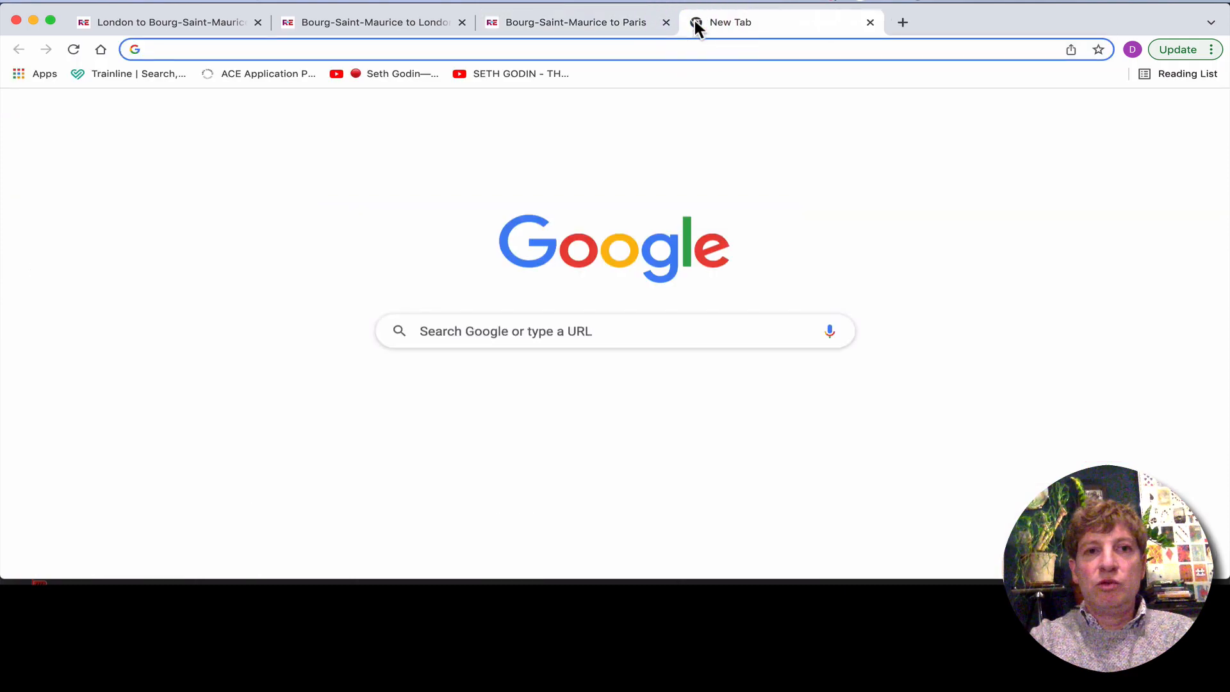
text(rai)
key(Return)
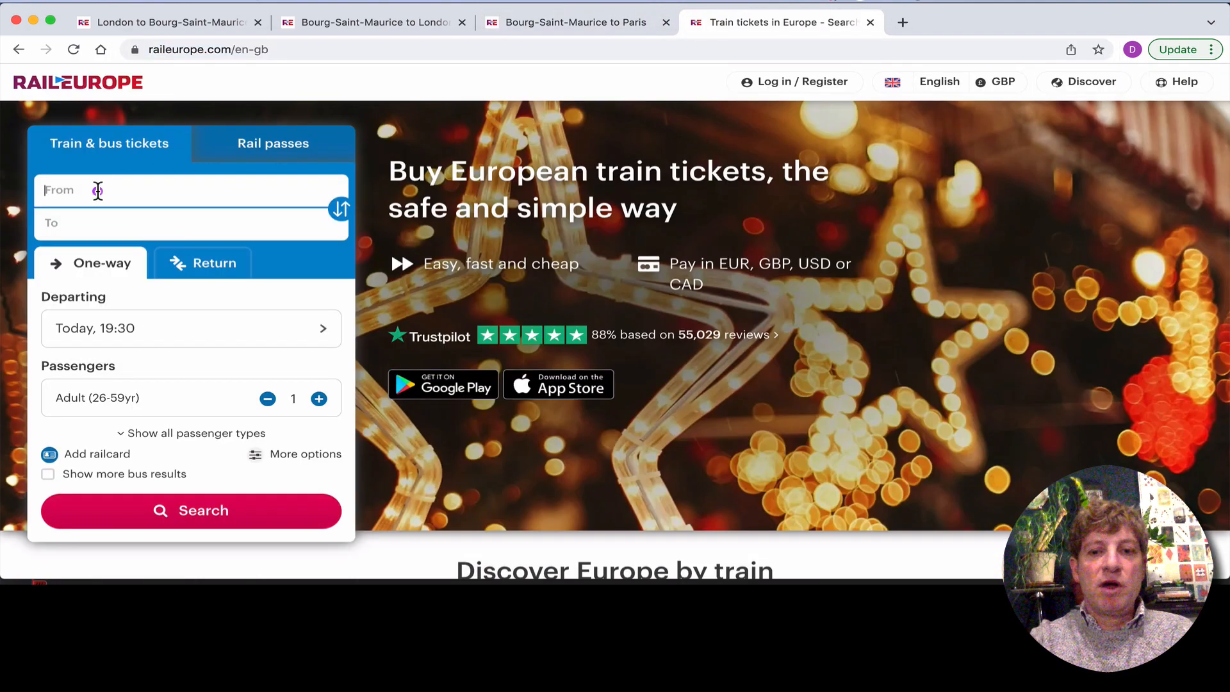
Set the one-way journey from Paris (any station) to London (any station)
click(98, 191)
text(ad)
key(BackSpace)
key(BackSpace)
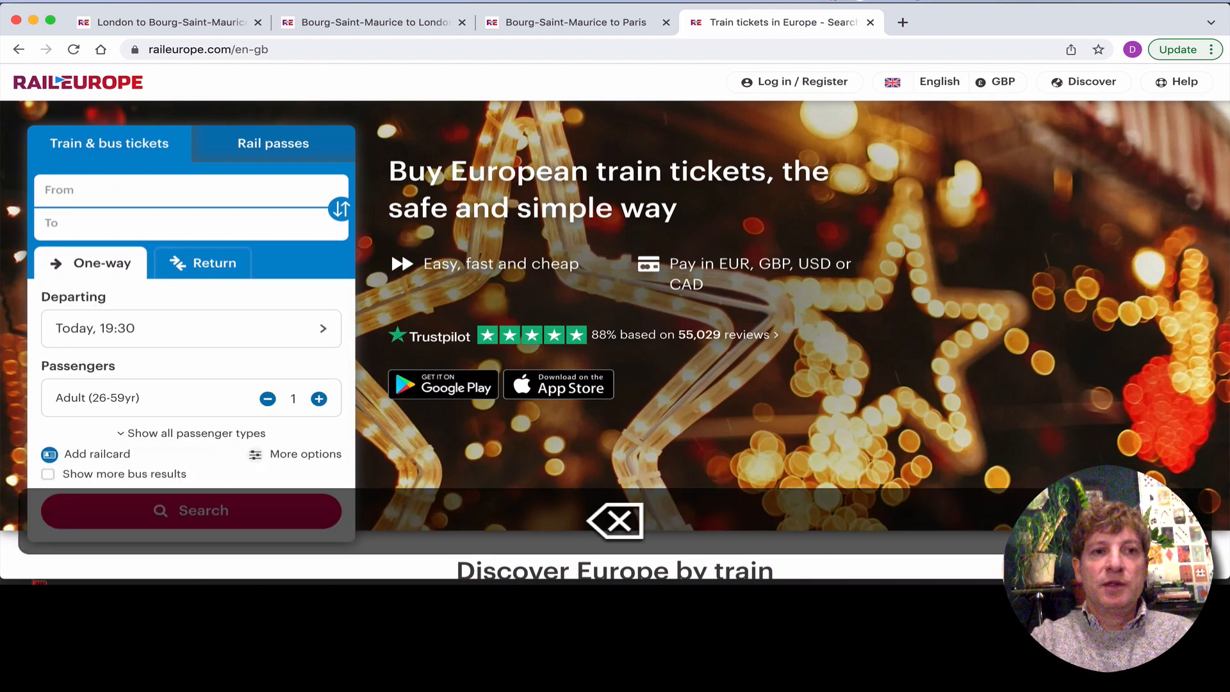
text(pari)
click(96, 222)
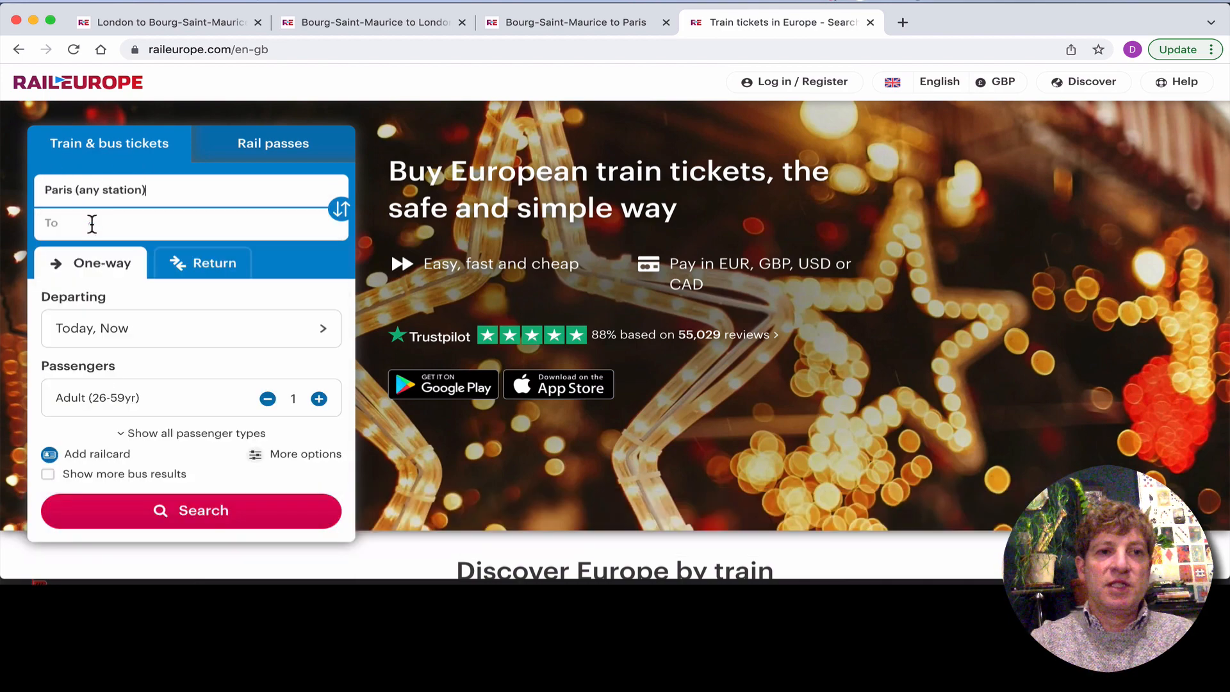
click(78, 228)
text(b)
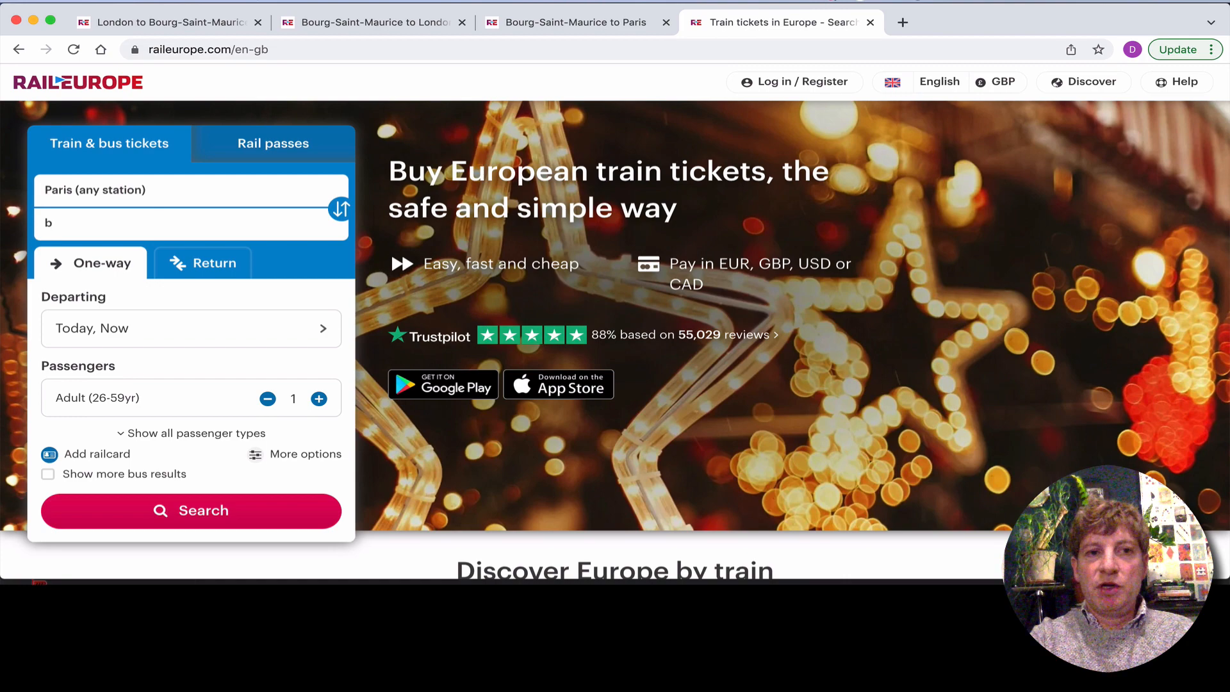
key(BackSpace)
text(london)
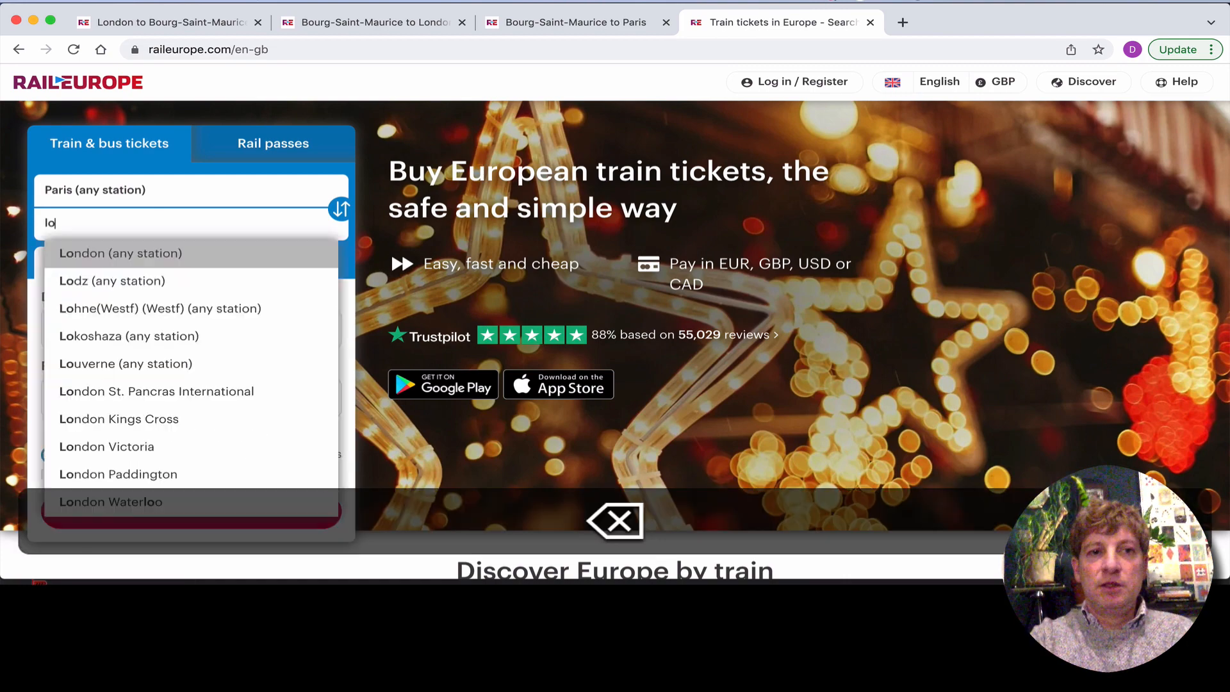
click(88, 255)
Set the departure of the Paris to London journey to Saturday 2 April at 16:30
click(182, 339)
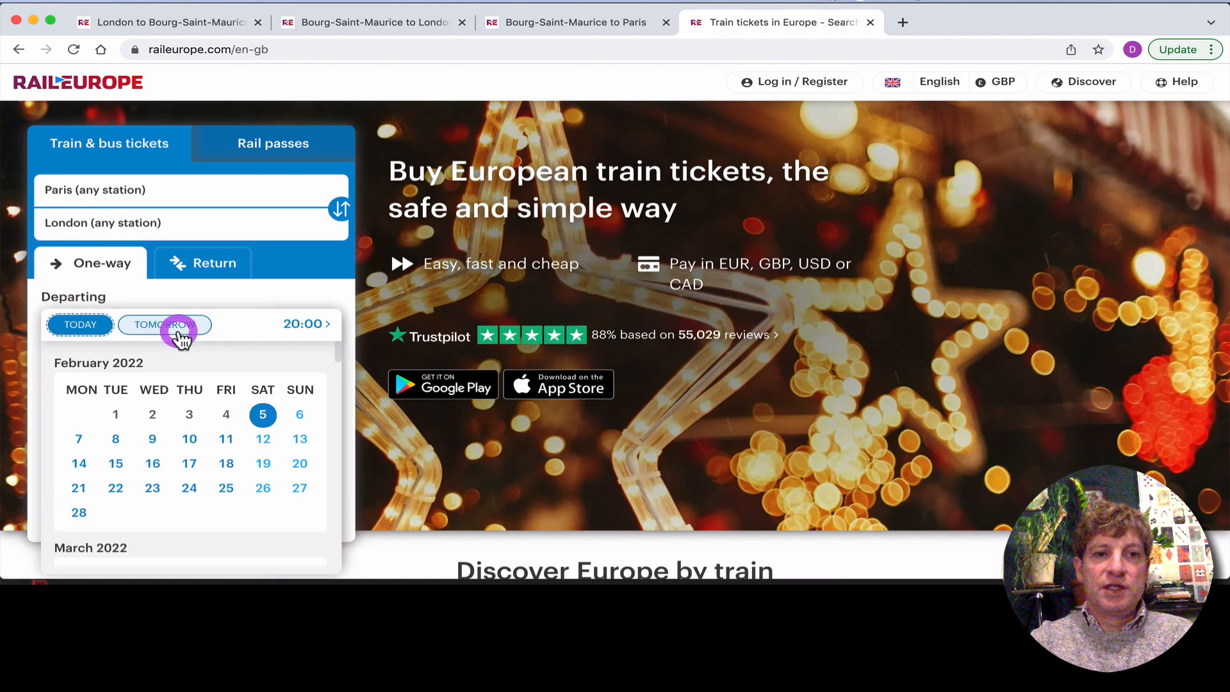
scroll(247, 425, down, 10)
scroll(253, 404, down, 1)
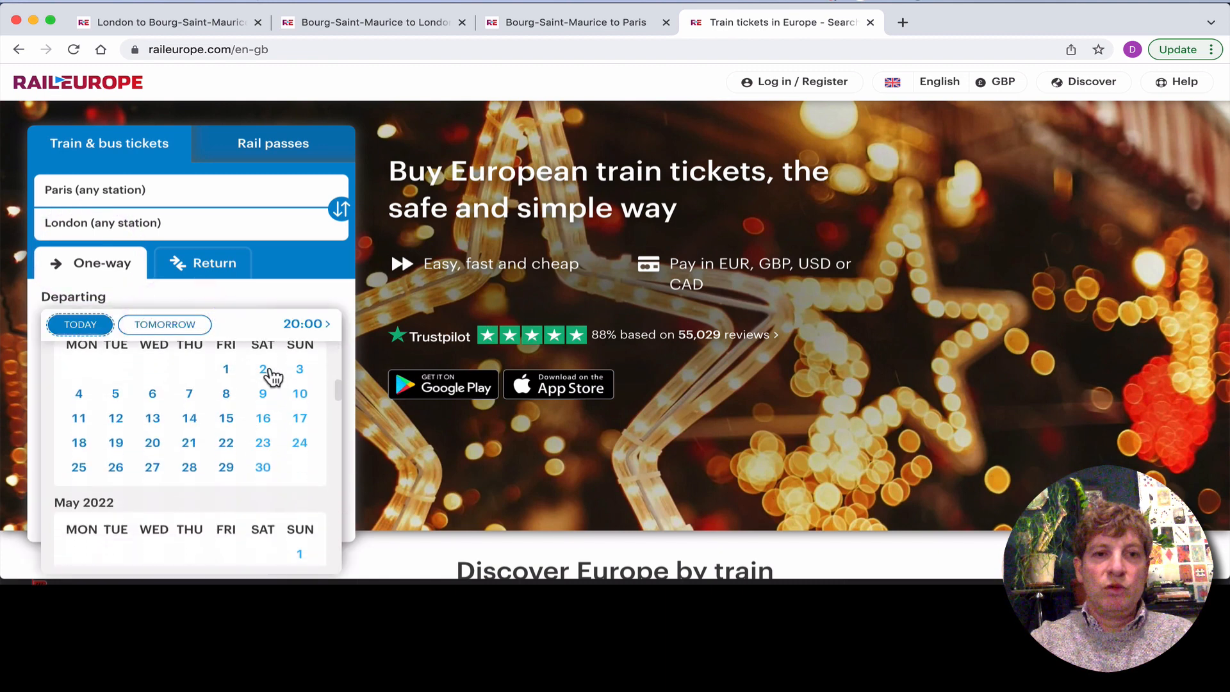
click(263, 369)
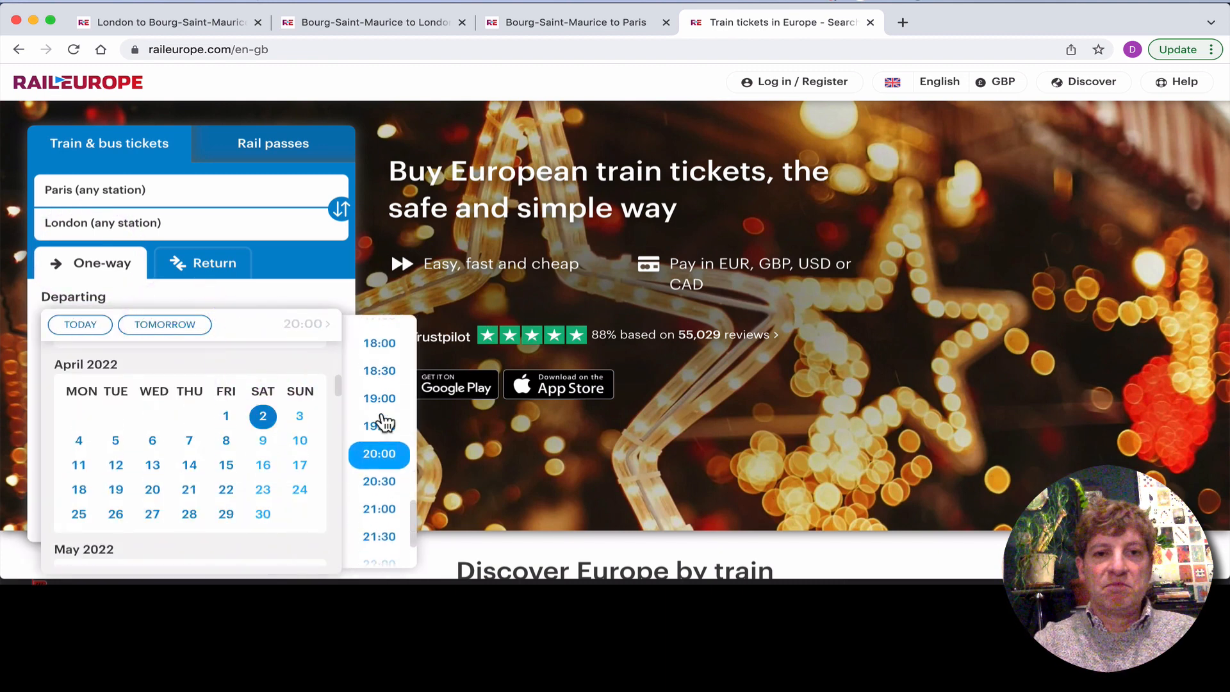
scroll(383, 423, up, 5)
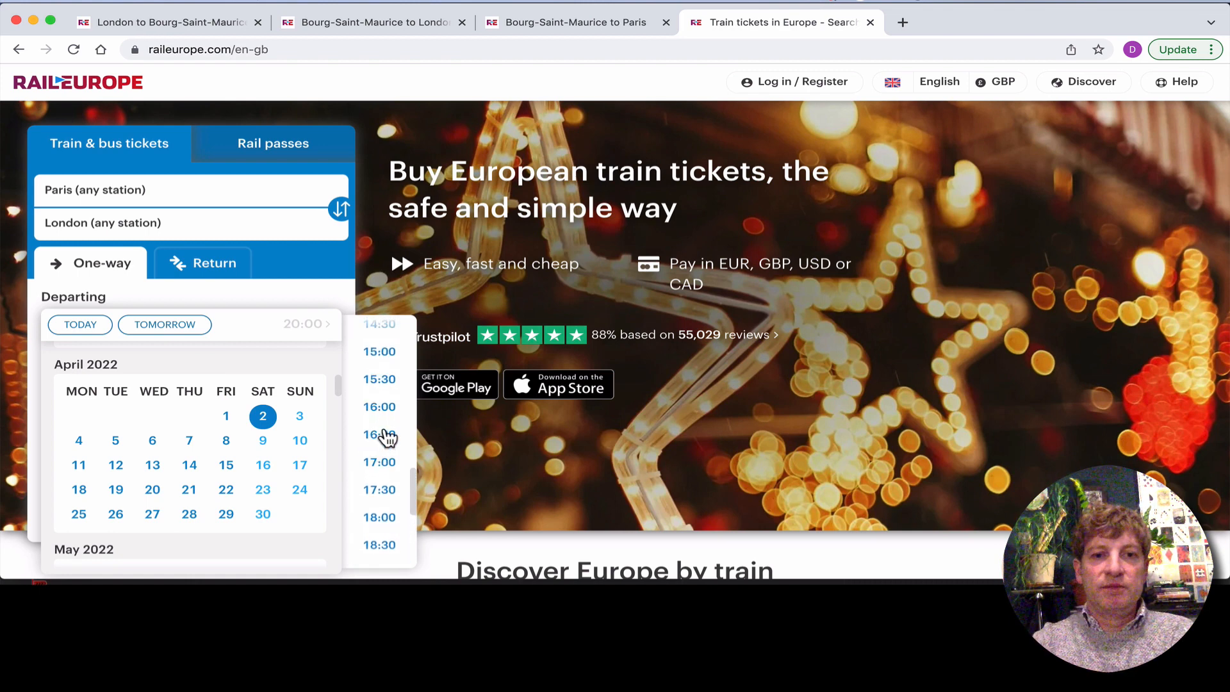
click(380, 434)
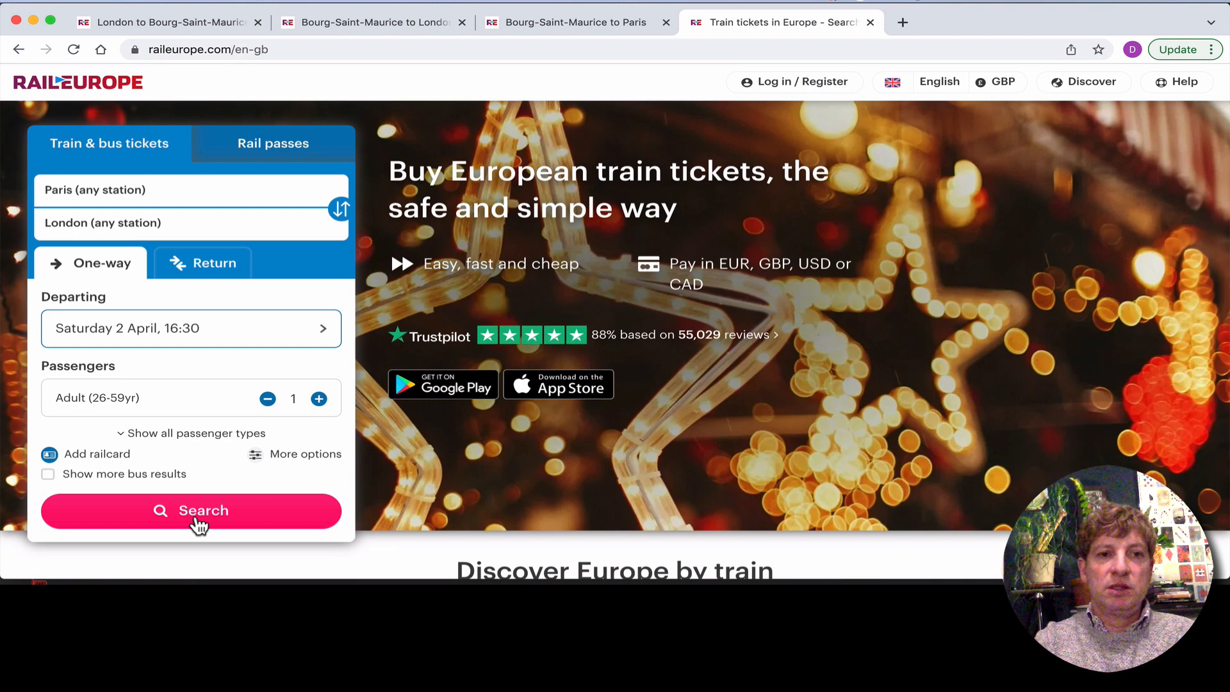
Search for Paris to London trains and select the direct 17:13 to 18:39 Eurostar on 2 April
click(197, 520)
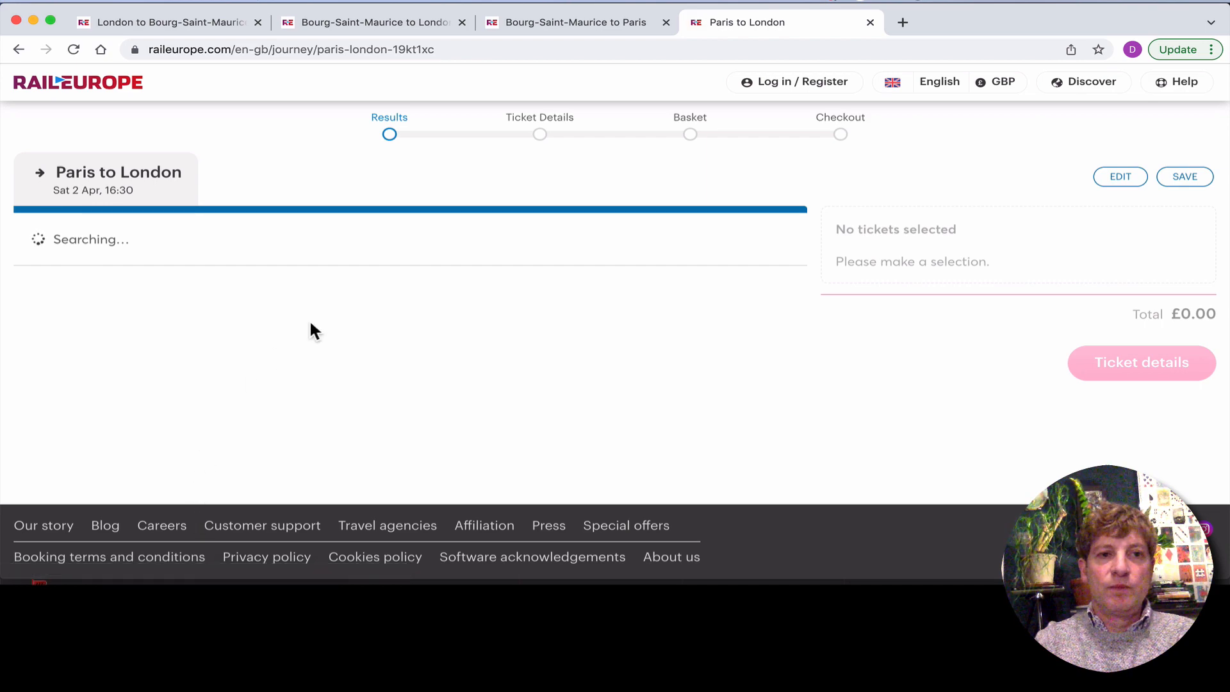
scroll(313, 331, down, 1)
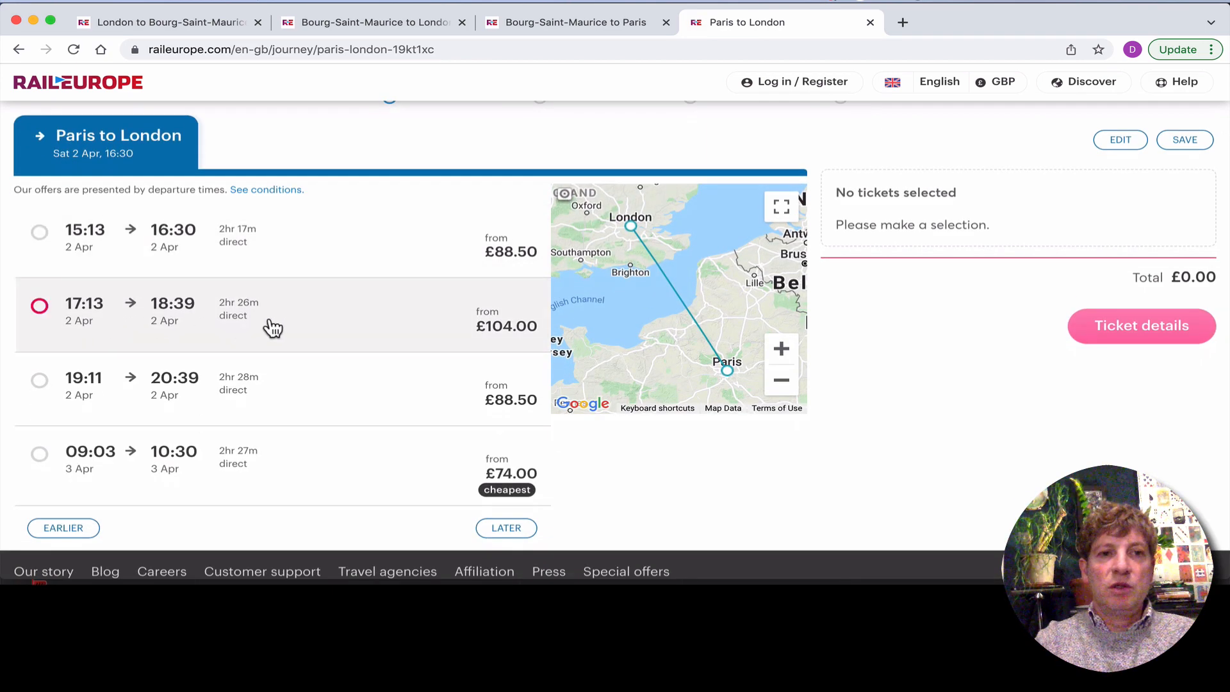
click(128, 317)
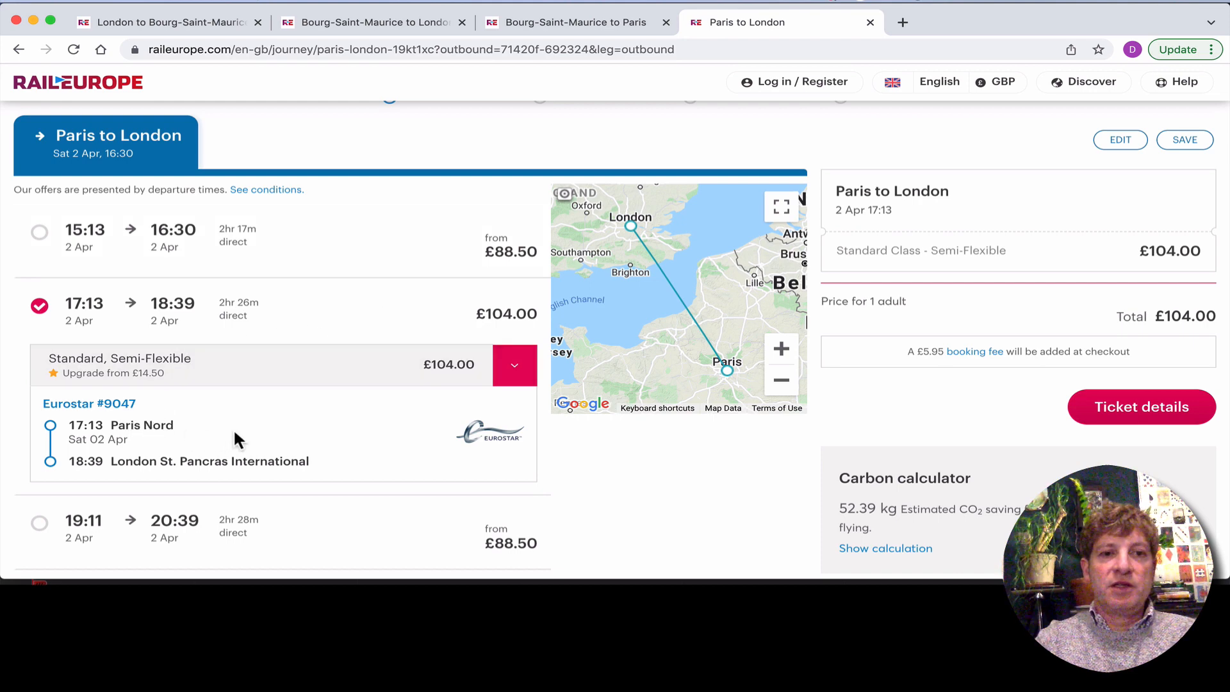
scroll(233, 428, down, 1)
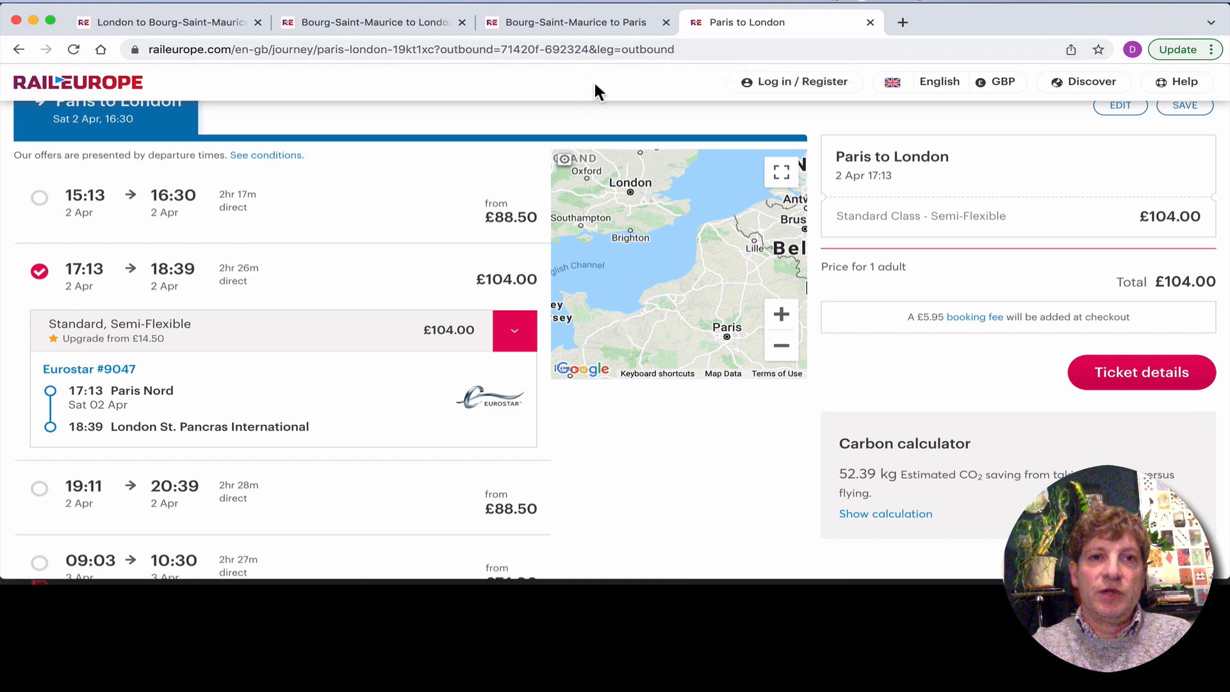
Return to the London to Bourg-Saint-Maurice return search and review its inbound journey and total price
click(195, 19)
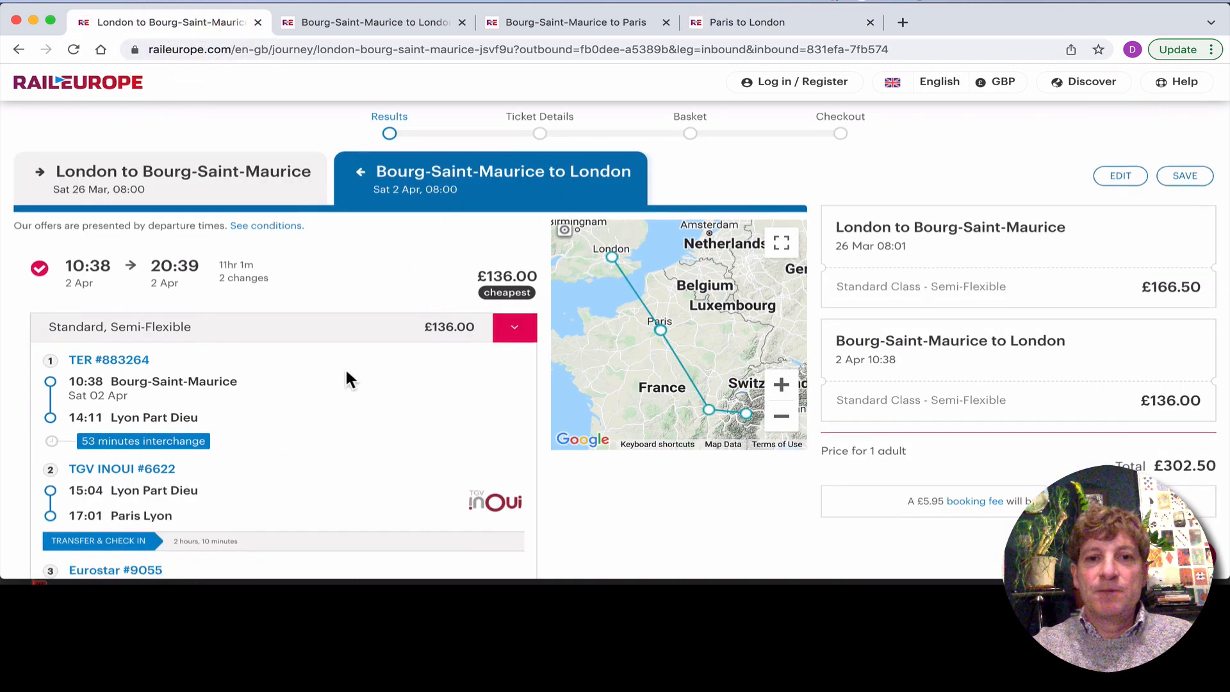
scroll(349, 378, down, 2)
scroll(349, 378, up, 2)
scroll(346, 379, down, 1)
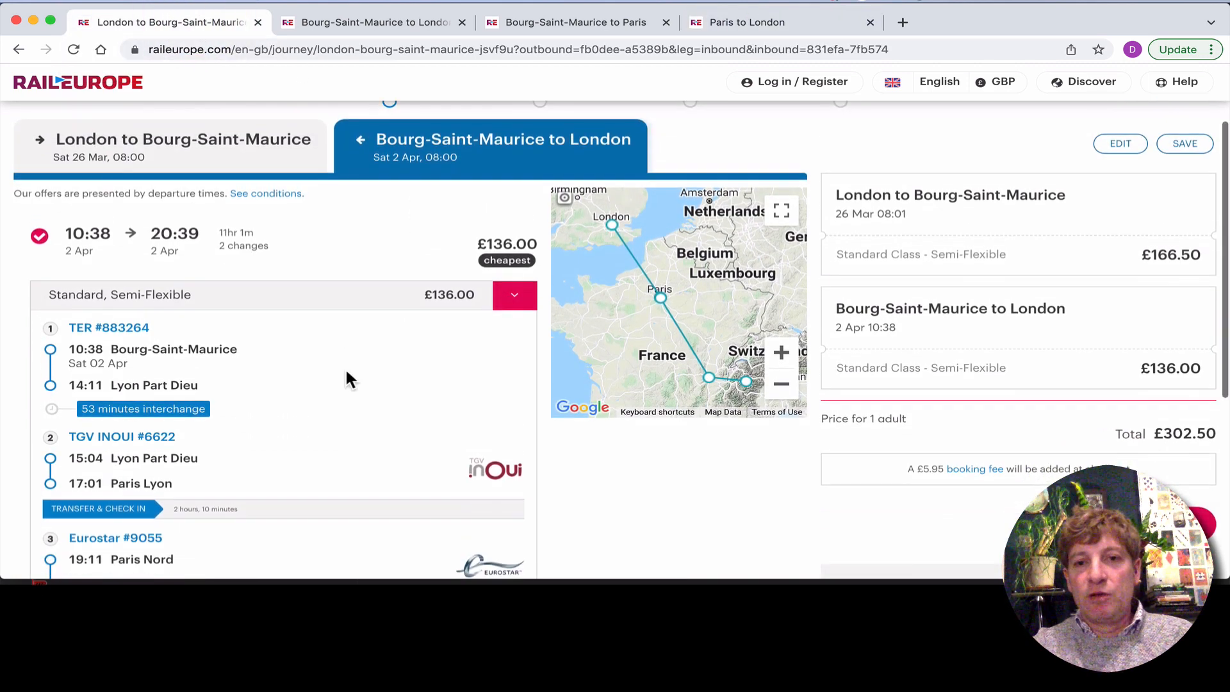